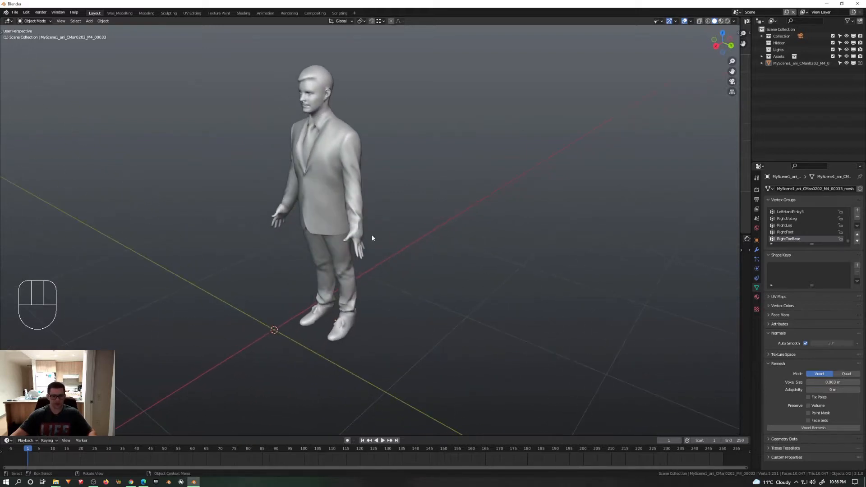
{"action": "middle_click_drag", "start_coordinate": [372, 234], "coordinate": [369, 251], "text": "shift"}
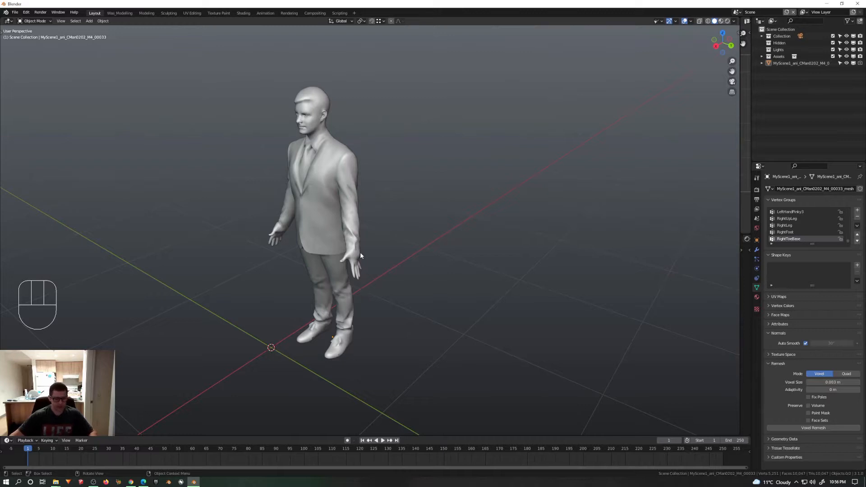
{"action": "mouse_move", "coordinate": [340, 317]}
{"action": "middle_mouse_down"}
{"action": "mouse_move", "coordinate": [350, 319]}
{"action": "mouse_move", "coordinate": [342, 317]}
{"action": "middle_mouse_up"}
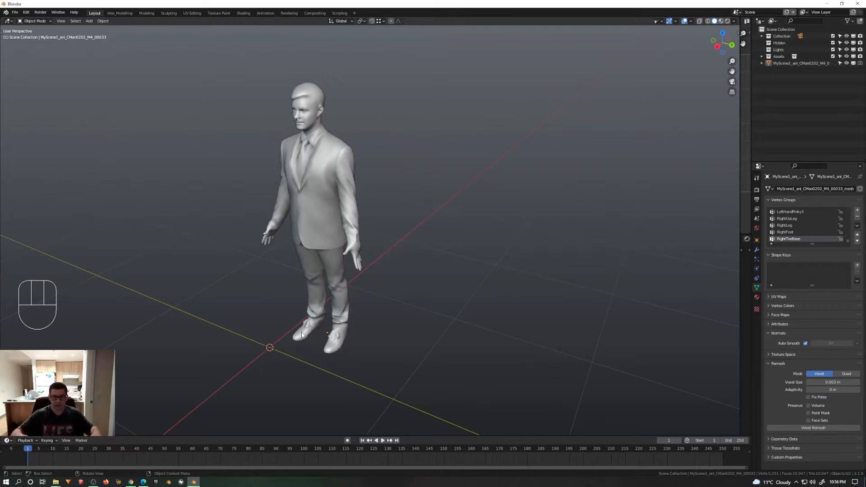
{"action": "left_click", "coordinate": [323, 215]}
{"action": "middle_click_drag", "start_coordinate": [323, 215], "coordinate": [334, 285]}
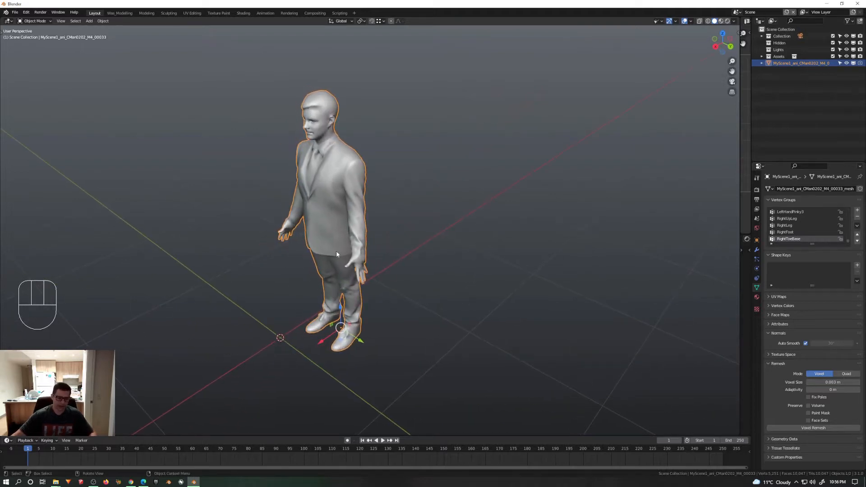
{"action": "middle_click_drag", "start_coordinate": [337, 250], "coordinate": [347, 255]}
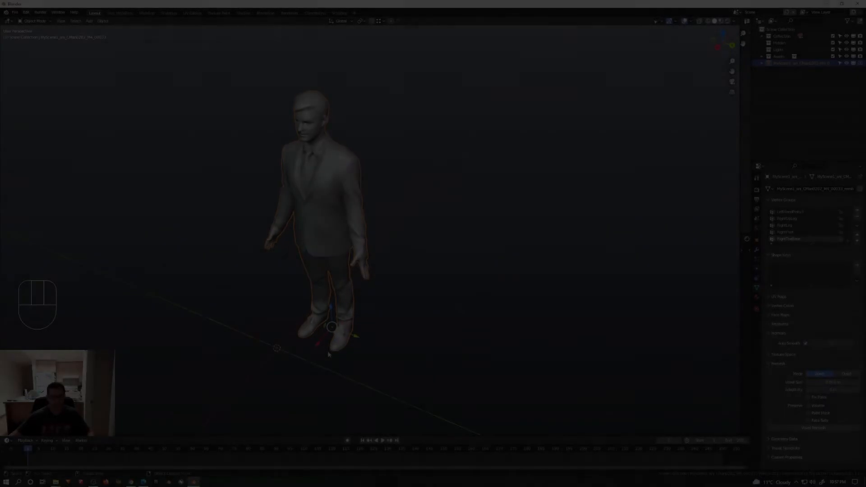
{"action": "middle_click_drag", "start_coordinate": [346, 358], "coordinate": [333, 334], "text": "shift"}
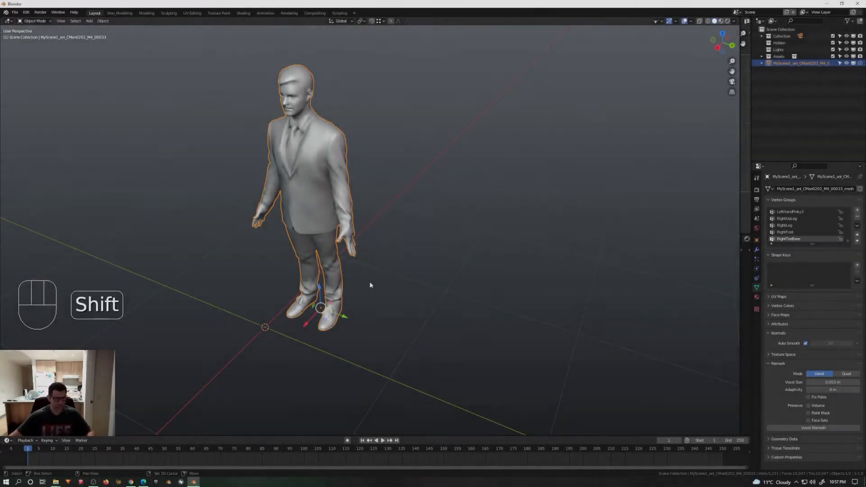
Step: Add a cube and move it horizontally along the ground until it surrounds the suited man's lower body
{"action": "key", "text": "shift+a"}
{"action": "mouse_move", "coordinate": [370, 283]}
{"action": "left_click", "coordinate": [406, 289]}
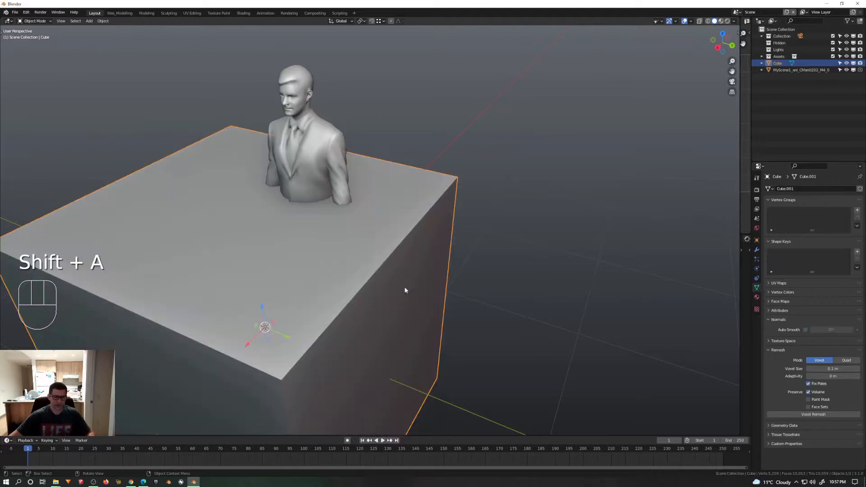
{"action": "middle_click_drag", "start_coordinate": [408, 288], "coordinate": [424, 315]}
{"action": "key", "text": "g"}
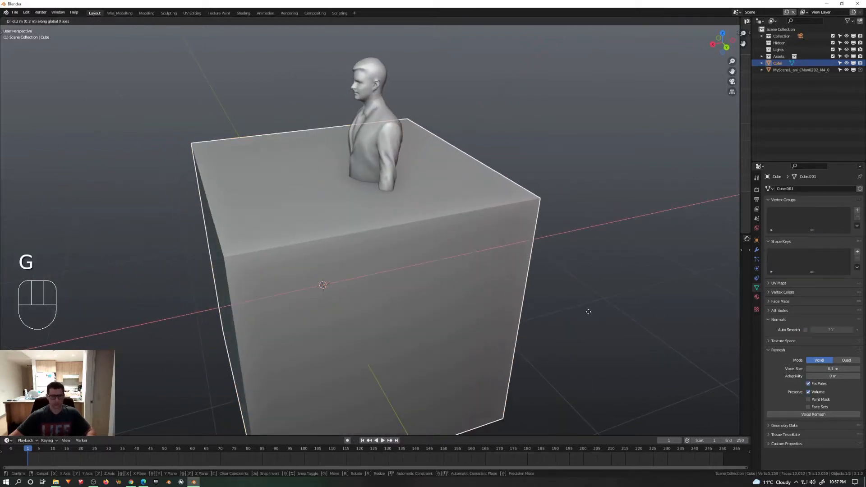
{"action": "left_click", "coordinate": [487, 277]}
{"action": "middle_click_drag", "start_coordinate": [487, 278], "coordinate": [521, 276]}
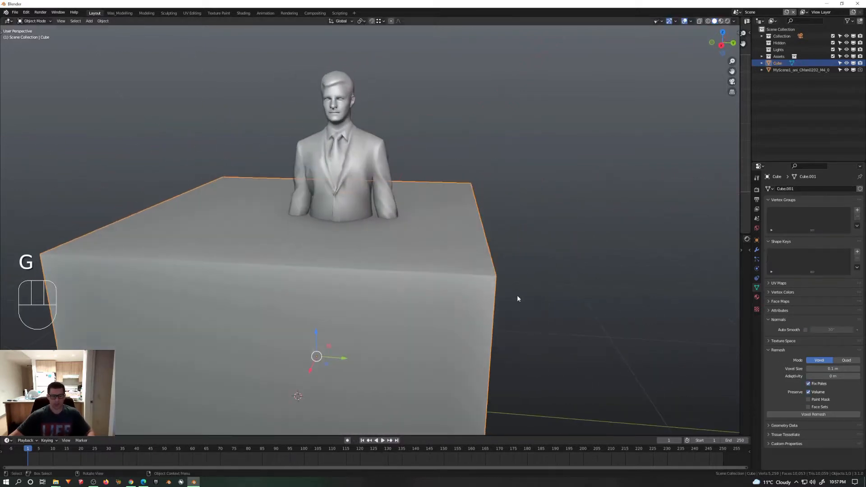
{"action": "key", "text": "g"}
{"action": "left_click", "coordinate": [554, 299]}
Step: Join the cube and the man into a single mesh object, with the man as the active object
{"action": "middle_click_drag", "start_coordinate": [554, 302], "coordinate": [529, 291]}
{"action": "left_click", "coordinate": [291, 182], "text": "shift"}
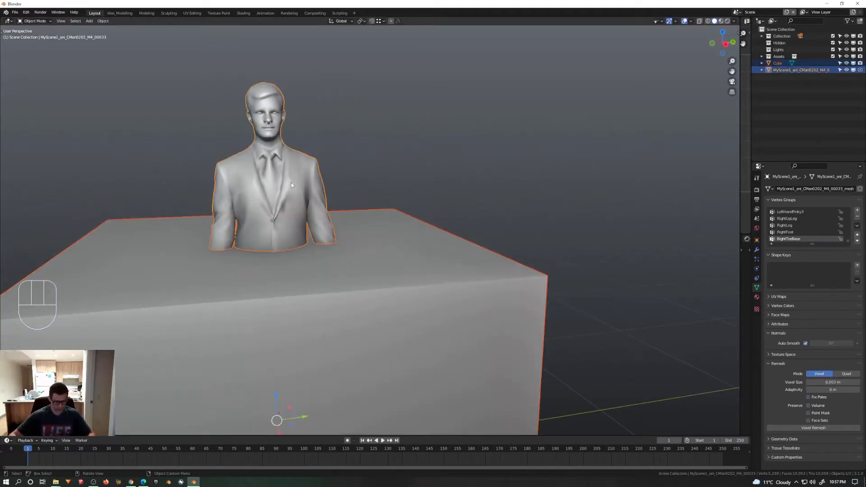
{"action": "key", "text": "ctrl+j"}
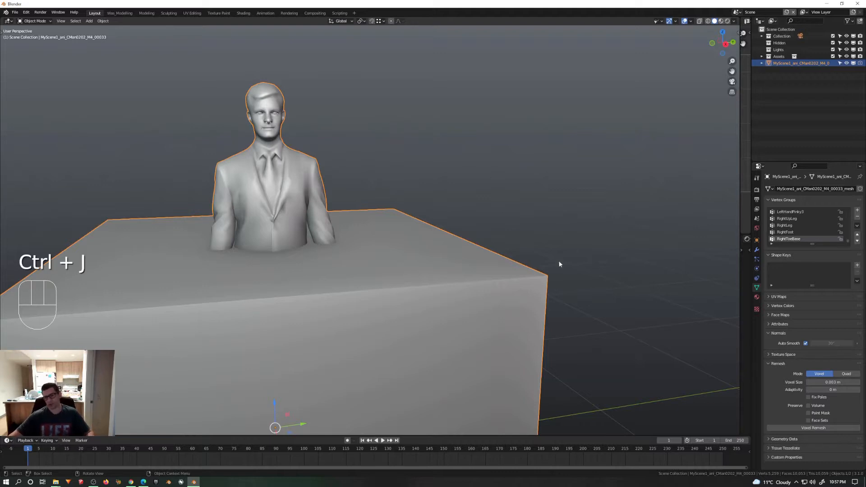
Step: Voxel-remesh the joined man and cube with a voxel size of 0.003 m
{"action": "middle_click_drag", "start_coordinate": [559, 265], "coordinate": [446, 301]}
{"action": "middle_click_drag", "start_coordinate": [446, 301], "coordinate": [429, 279], "text": "shift"}
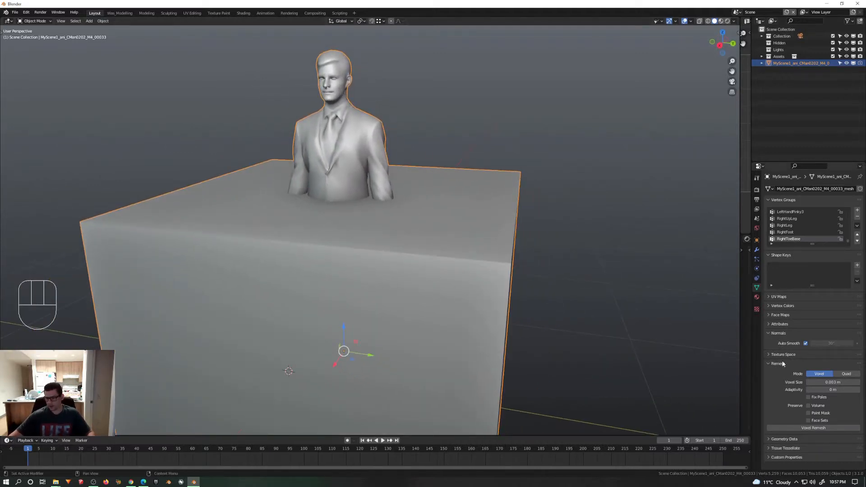
{"action": "left_click", "coordinate": [829, 381]}
{"action": "type", "text": "0.1"}
{"action": "key", "text": "Return"}
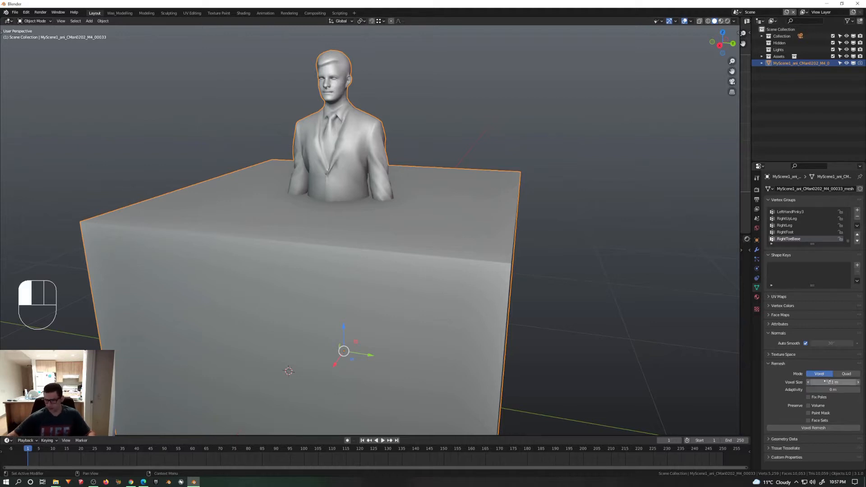
{"action": "left_click", "coordinate": [829, 381]}
{"action": "type", "text": ".0"}
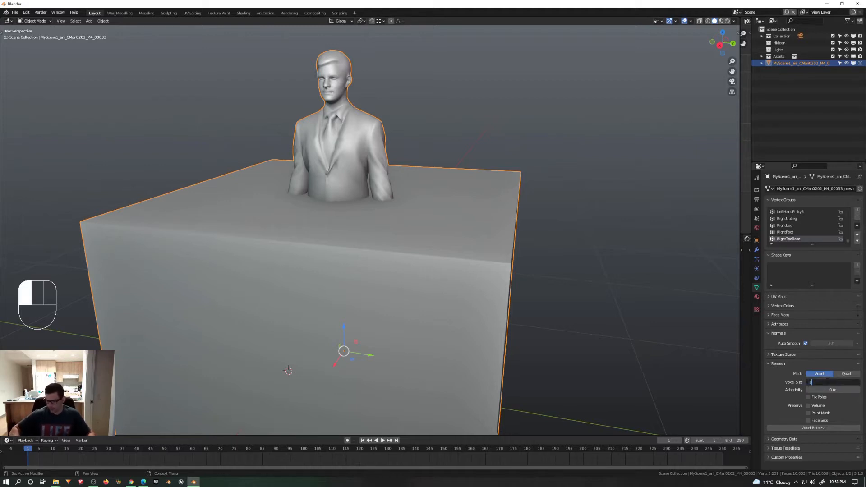
{"action": "type", "text": "03"}
{"action": "key", "text": "Return"}
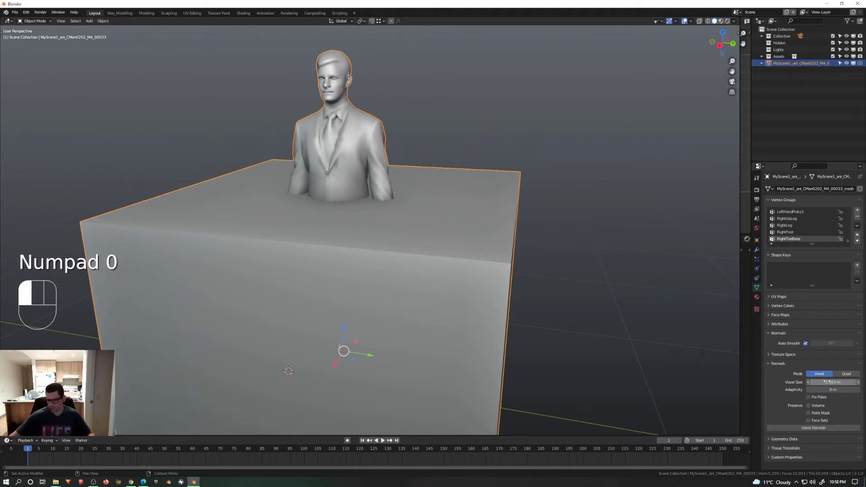
{"action": "left_click", "coordinate": [824, 426]}
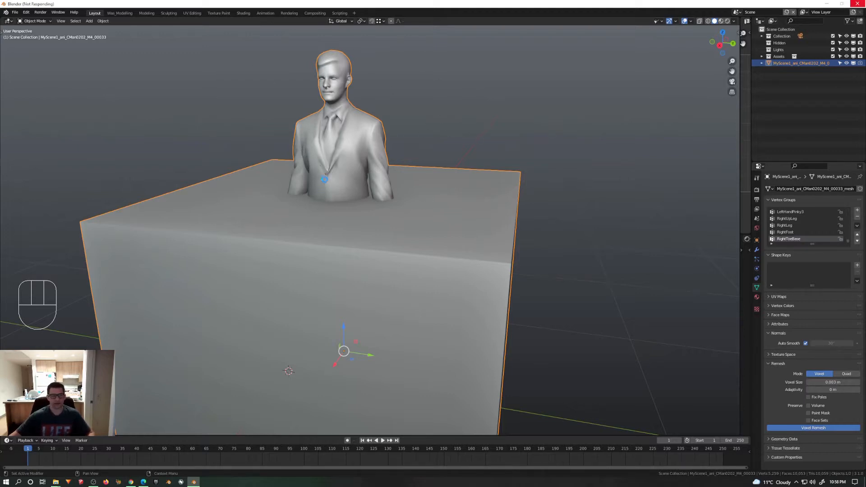
Step: Put the remeshed object into Edit Mode, seen in an orthographic right view with X-ray enabled
{"action": "middle_click_drag", "start_coordinate": [324, 180], "coordinate": [375, 192]}
{"action": "middle_click_drag", "start_coordinate": [323, 216], "coordinate": [343, 234], "text": "shift"}
{"action": "scroll", "coordinate": [343, 234], "scroll_direction": "down", "scroll_amount": 4}
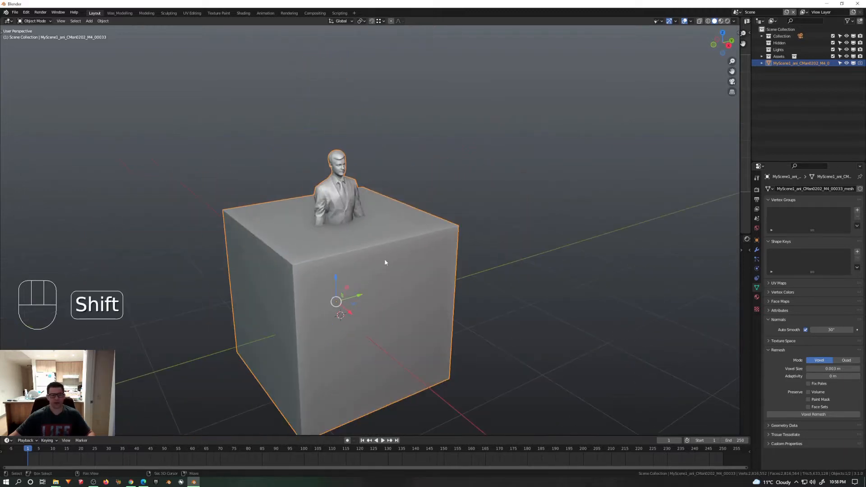
{"action": "middle_click_drag", "start_coordinate": [383, 260], "coordinate": [314, 218], "text": "shift"}
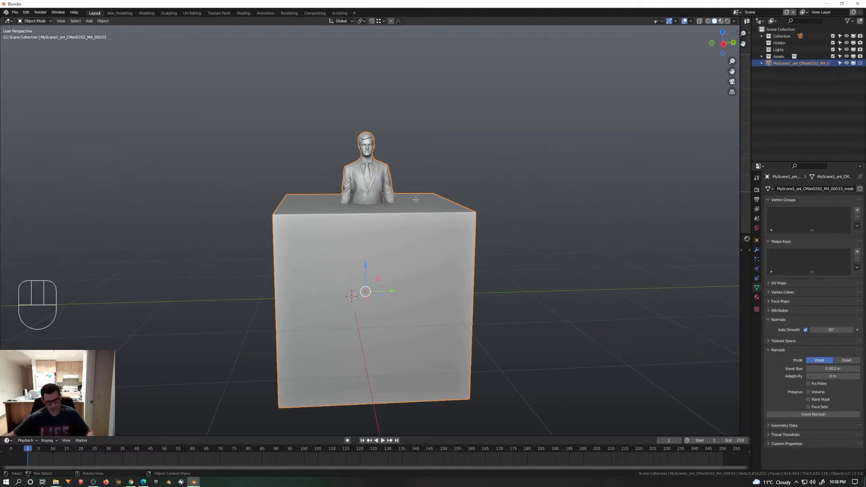
{"action": "key", "text": "Tab"}
{"action": "scroll", "coordinate": [433, 203], "scroll_direction": "up", "scroll_amount": 3}
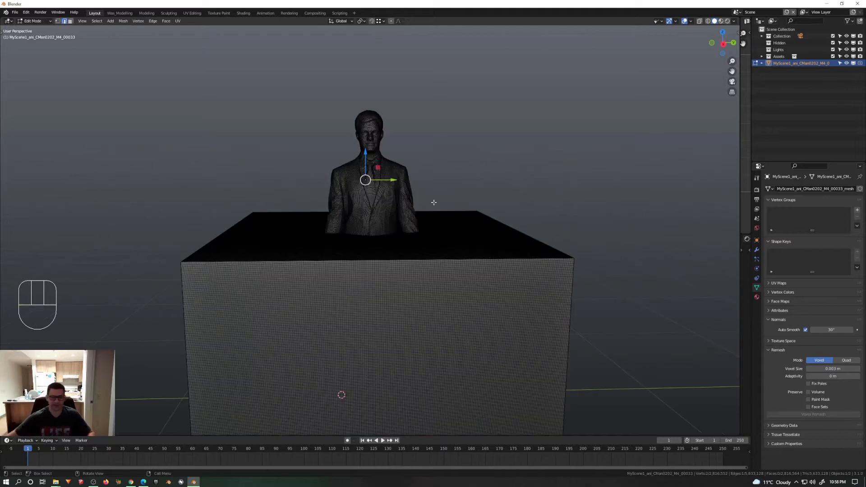
{"action": "key", "text": "KP_5"}
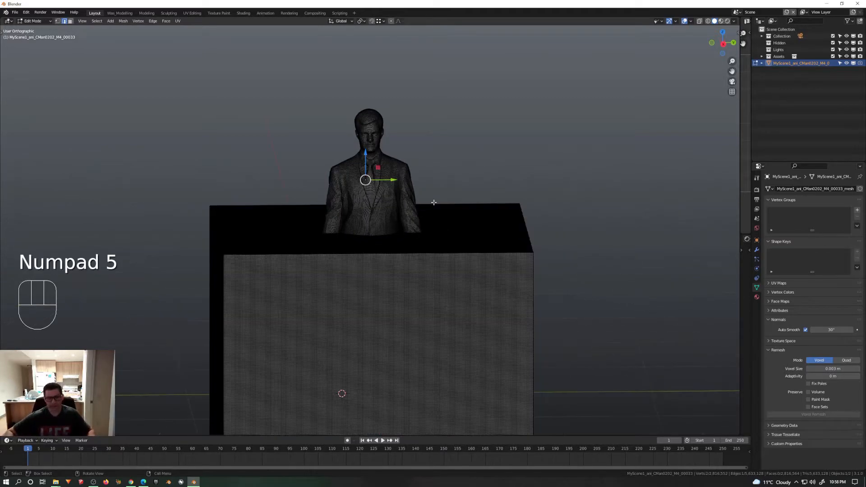
{"action": "scroll", "coordinate": [340, 237], "scroll_direction": "down", "scroll_amount": 5}
{"action": "middle_click_drag", "start_coordinate": [325, 236], "coordinate": [389, 253]}
{"action": "scroll", "coordinate": [389, 253], "scroll_direction": "up", "scroll_amount": 2}
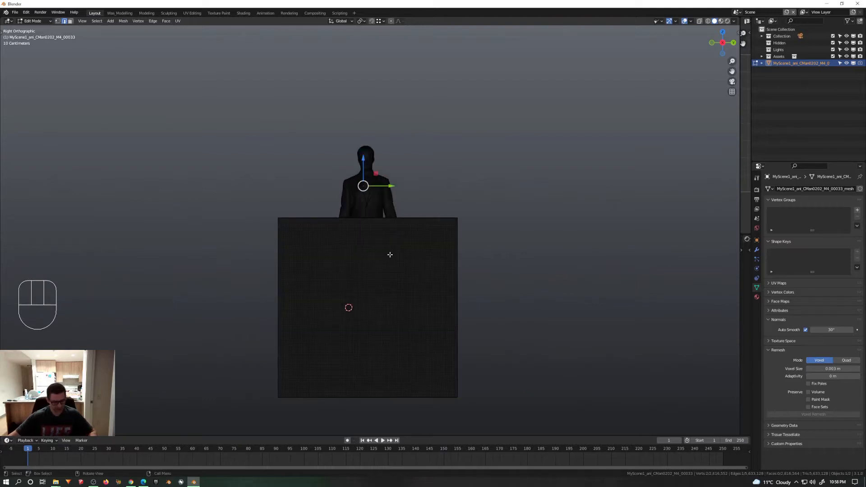
{"action": "key", "text": "alt+z"}
{"action": "middle_click_drag", "start_coordinate": [469, 284], "coordinate": [493, 252], "text": "shift"}
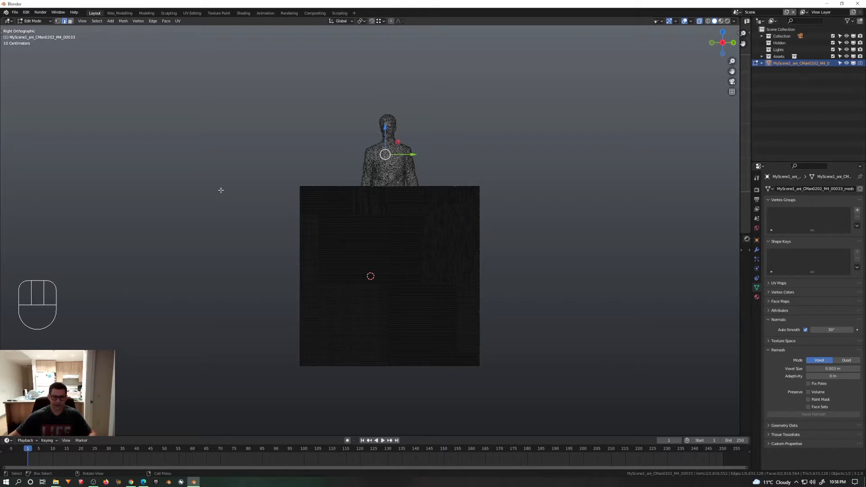
Step: Select all faces below the cube's top surface and delete them, keeping the upper body and the flat top
{"action": "key", "text": "3"}
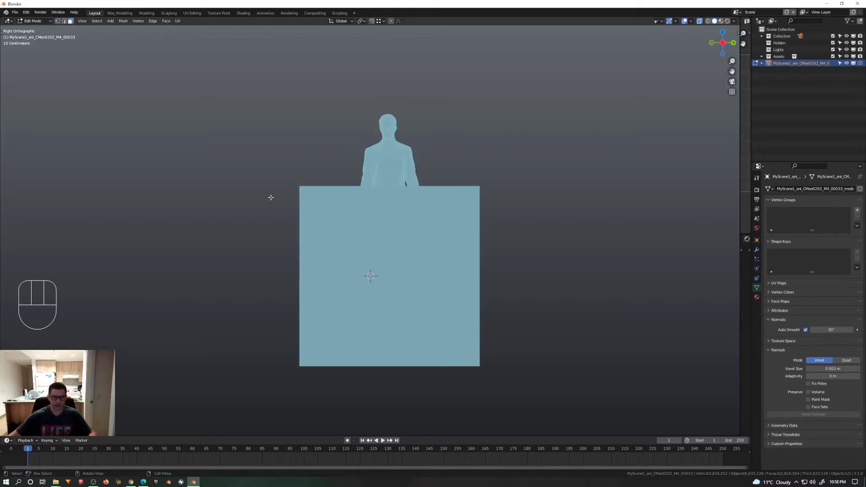
{"action": "left_click_drag", "start_coordinate": [266, 186], "coordinate": [655, 410]}
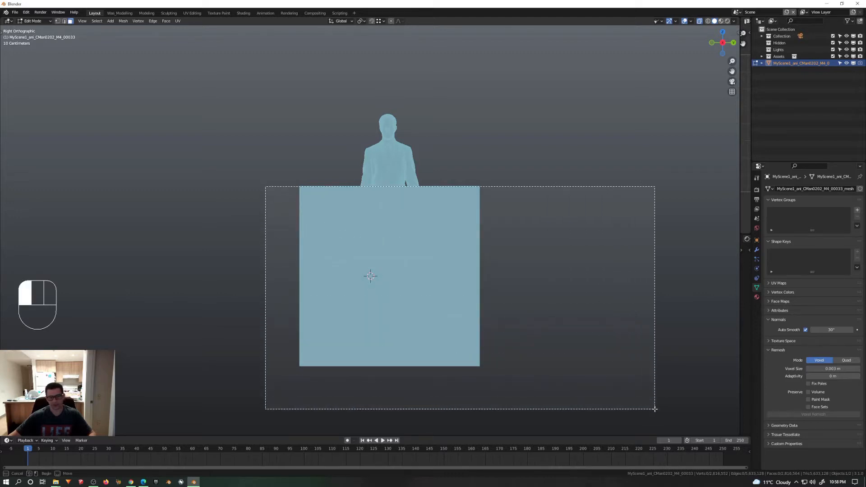
{"action": "left_click_drag", "start_coordinate": [701, 400], "coordinate": [702, 400]}
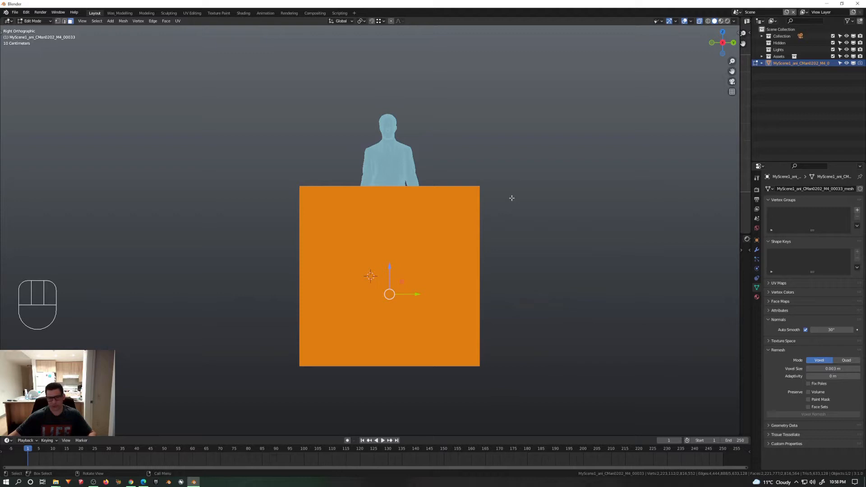
{"action": "key", "text": "x"}
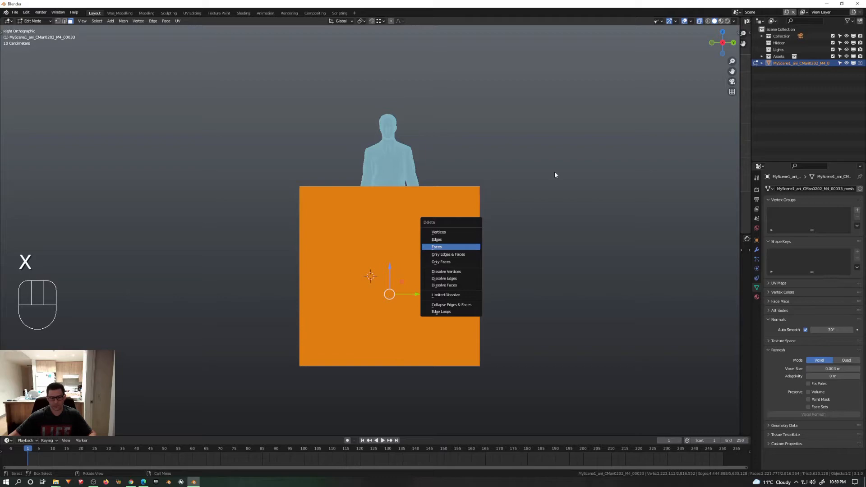
{"action": "key", "text": "Return"}
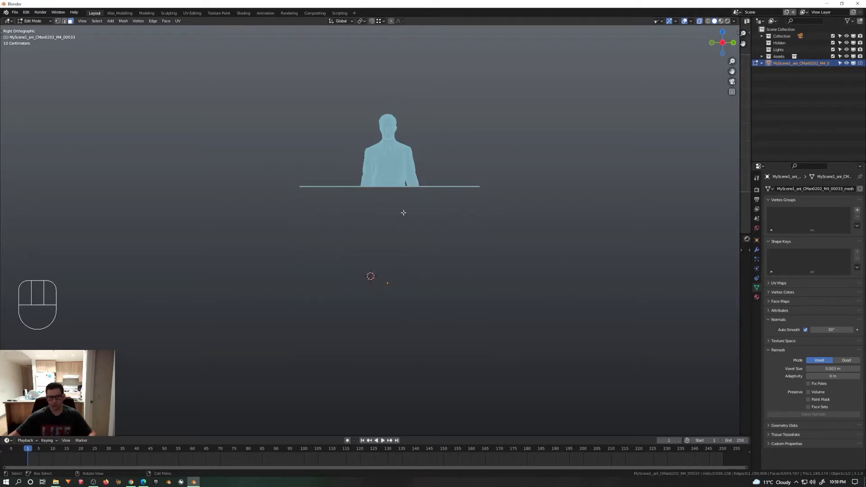
Step: Return to Object Mode, disable X-ray, and inspect where the man's torso and arms merge with the flat surface
{"action": "middle_click_drag", "start_coordinate": [403, 212], "coordinate": [433, 267]}
{"action": "scroll", "coordinate": [406, 189], "scroll_direction": "up", "scroll_amount": 10}
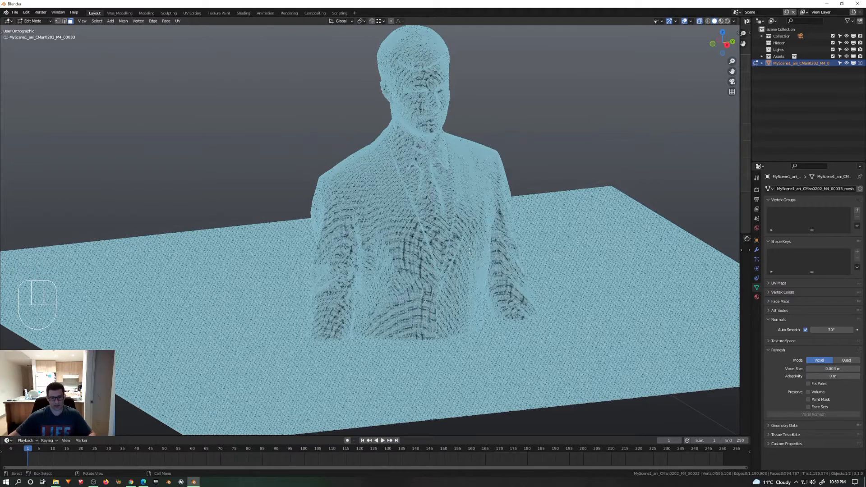
{"action": "key", "text": "Tab"}
{"action": "middle_click_drag", "start_coordinate": [540, 165], "coordinate": [416, 286]}
{"action": "key", "text": "alt+z"}
{"action": "scroll", "coordinate": [440, 277], "scroll_direction": "up", "scroll_amount": 4}
{"action": "middle_click_drag", "start_coordinate": [452, 285], "coordinate": [291, 230]}
{"action": "middle_click_drag", "start_coordinate": [478, 269], "coordinate": [465, 310]}
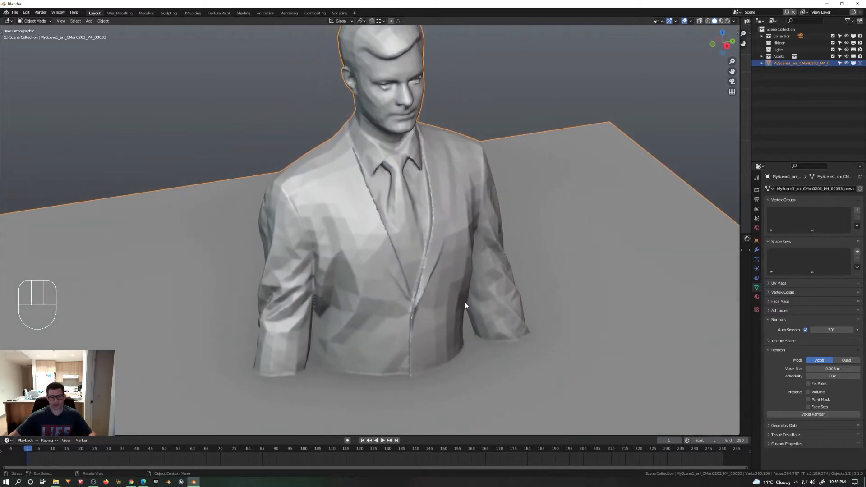
{"action": "scroll", "coordinate": [467, 302], "scroll_direction": "down", "scroll_amount": 4}
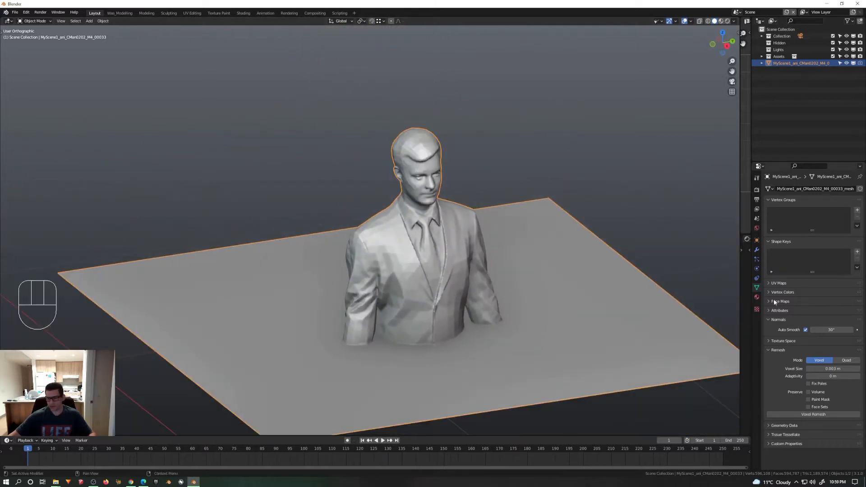
{"action": "left_click", "coordinate": [757, 250]}
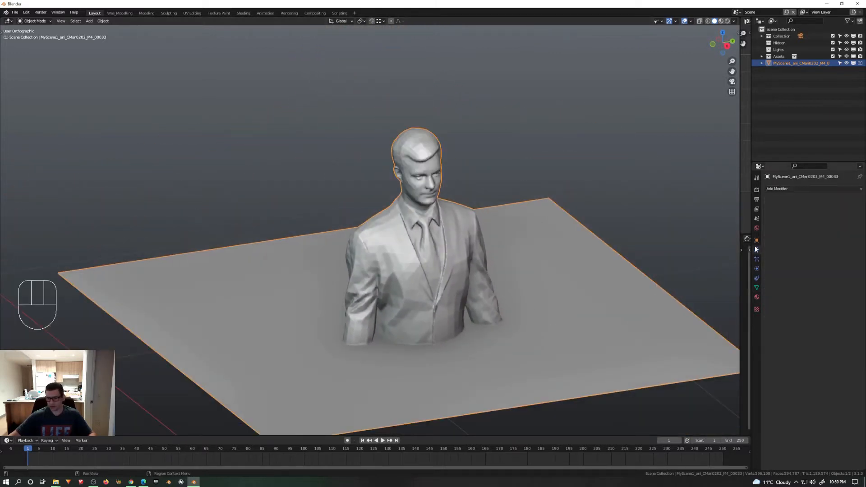
{"action": "left_click", "coordinate": [781, 189]}
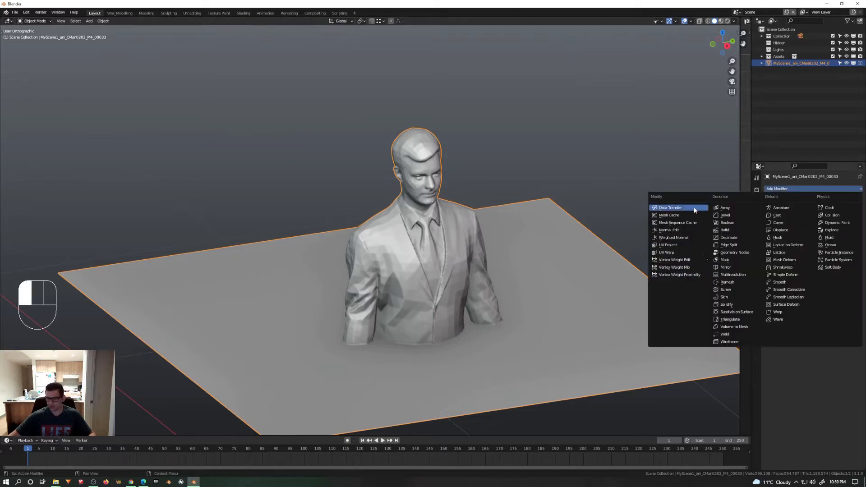
{"action": "scroll", "coordinate": [421, 332], "scroll_direction": "up", "scroll_amount": 2}
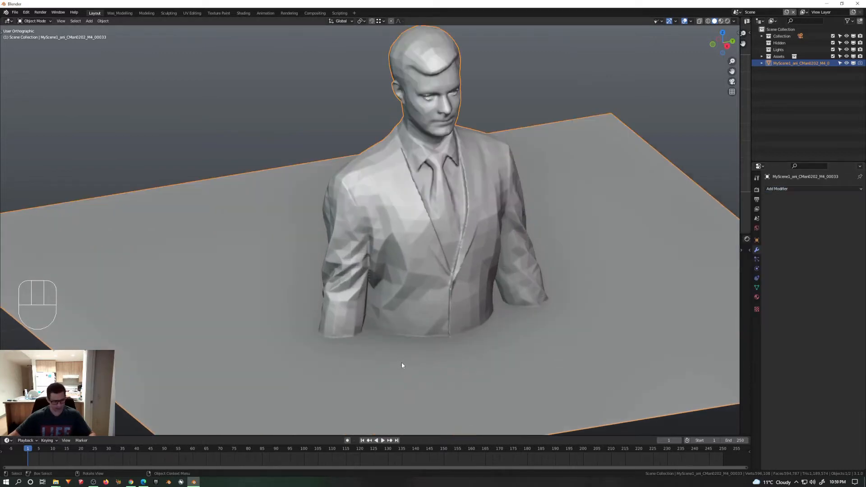
Step: Switch the merged mesh to Sculpt Mode and enlarge the brush in several increments
{"action": "key", "text": "ctrl+Tab"}
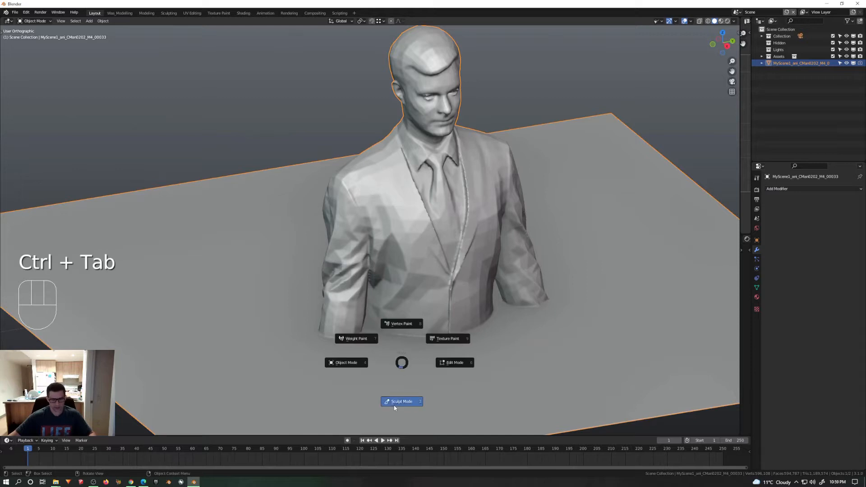
{"action": "left_click", "coordinate": [429, 396]}
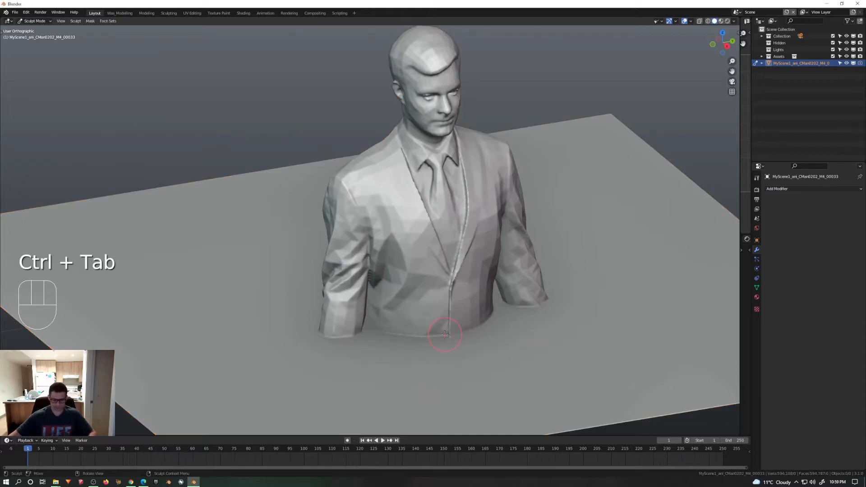
{"action": "key", "text": "bracketright"}
{"action": "key", "text": "bracketright"}
{"action": "key", "text": "bracketright"}
{"action": "key", "text": "bracketright"}
{"action": "key", "text": "bracketright"}
{"action": "key", "text": "bracketright"}
{"action": "key", "text": "bracketright"}
{"action": "key", "text": "bracketright"}
{"action": "key", "text": "bracketright"}
{"action": "key", "text": "bracketright"}
{"action": "key", "text": "bracketright"}
{"action": "key", "text": "bracketright"}
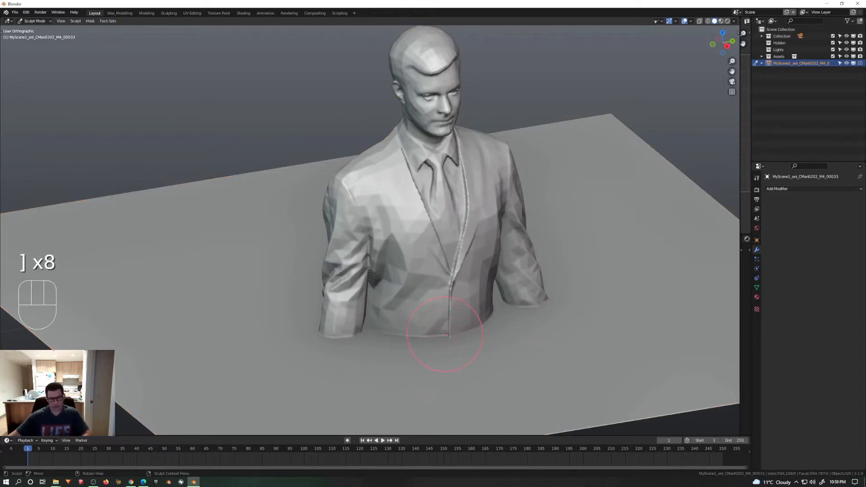
Step: Show the sculpting tools and active brush settings, choose the Smooth brush, and set its strength to 0.131
{"action": "left_click", "coordinate": [757, 177]}
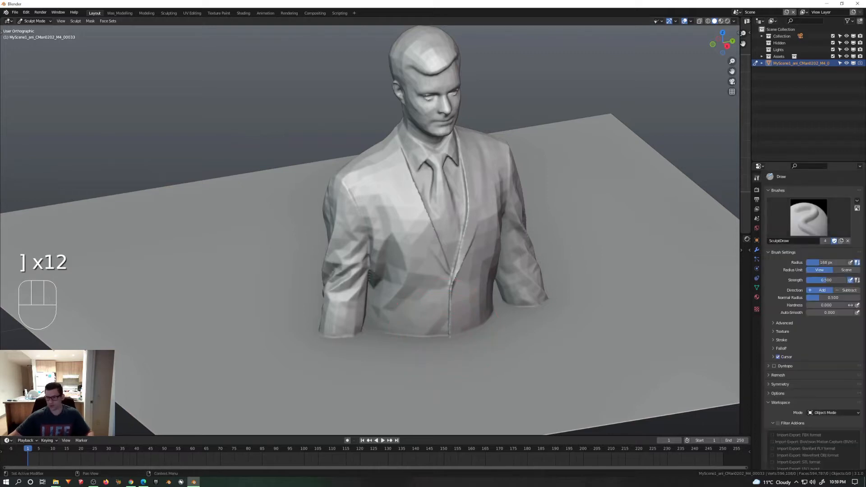
{"action": "left_click", "coordinate": [795, 212]}
{"action": "key", "text": "t"}
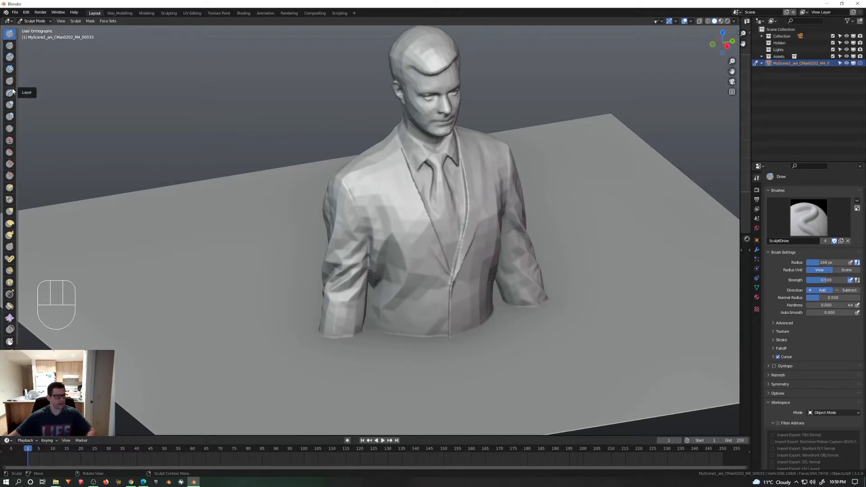
{"action": "left_click", "coordinate": [8, 141]}
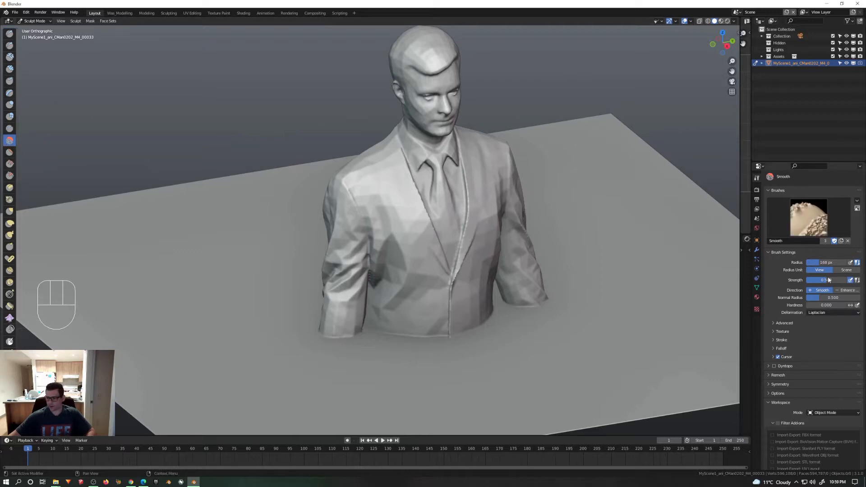
{"action": "left_click_drag", "start_coordinate": [827, 280], "coordinate": [807, 280]}
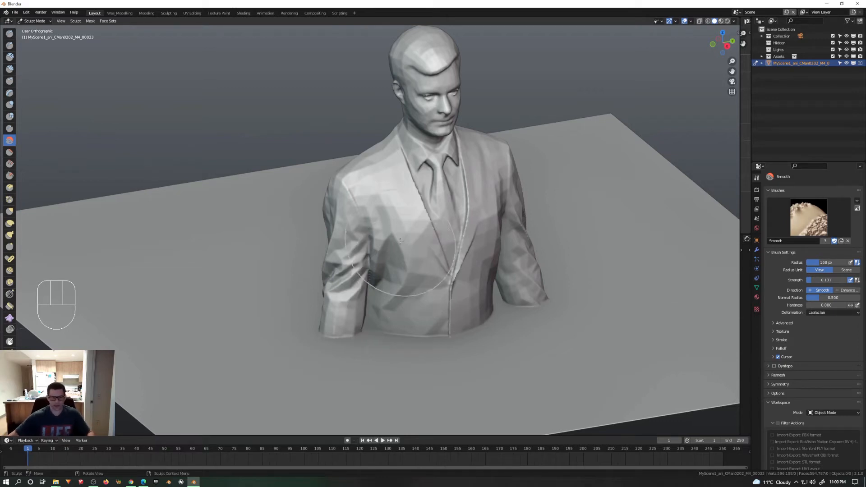
Step: Smooth the front of the man's jacket with brush strokes across the chest and waist
{"action": "left_click_drag", "start_coordinate": [401, 253], "coordinate": [387, 213]}
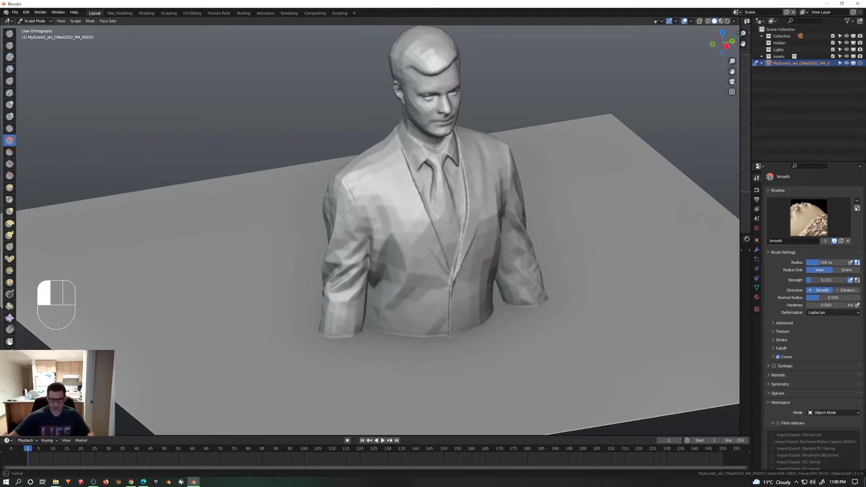
{"action": "left_click_drag", "start_coordinate": [453, 320], "coordinate": [474, 309]}
{"action": "mouse_move", "coordinate": [519, 282]}
{"action": "middle_mouse_down"}
{"action": "mouse_move", "coordinate": [461, 292]}
{"action": "mouse_move", "coordinate": [440, 282]}
{"action": "middle_mouse_up"}
Step: Return to Object Mode, add a Decimate modifier with a ratio of 0.2, and apply it to the merged mesh
{"action": "key", "text": "ctrl+Tab"}
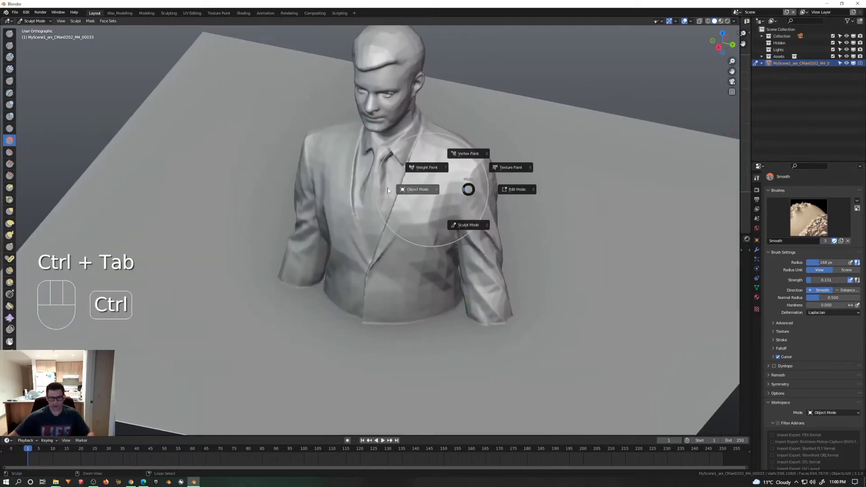
{"action": "left_click", "coordinate": [427, 190]}
{"action": "left_click", "coordinate": [756, 250]}
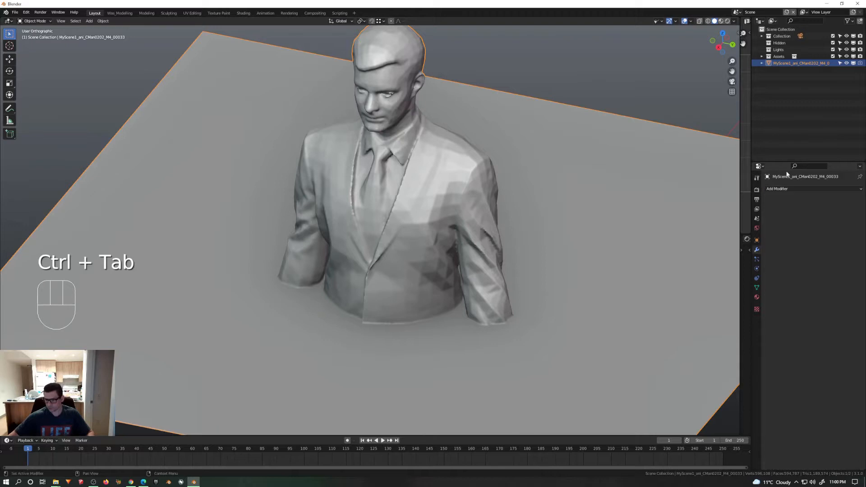
{"action": "left_click", "coordinate": [785, 188]}
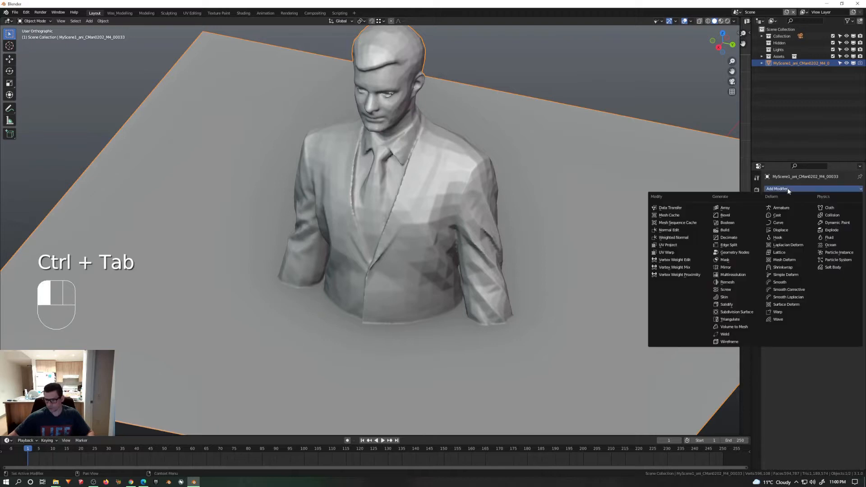
{"action": "left_click", "coordinate": [727, 239]}
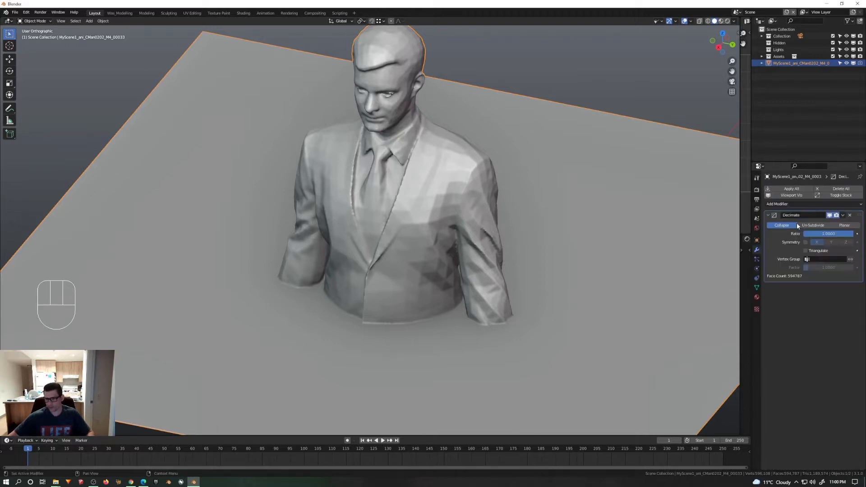
{"action": "double_click", "coordinate": [834, 235]}
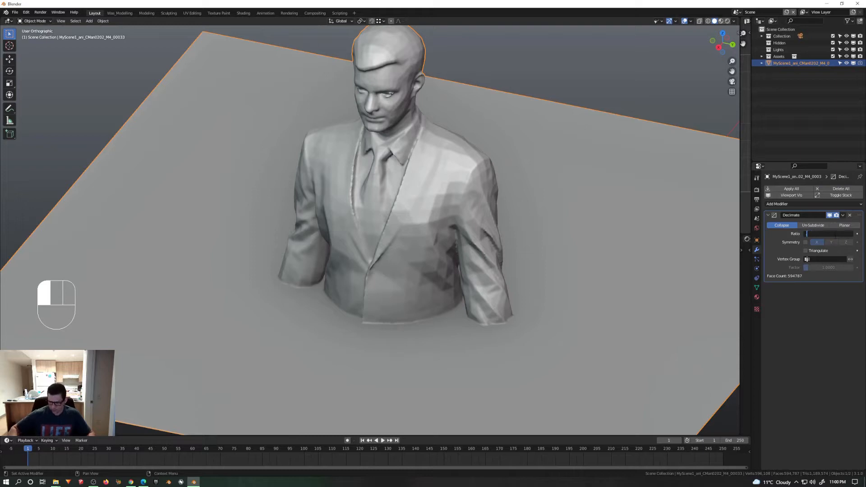
{"action": "type", "text": ".2"}
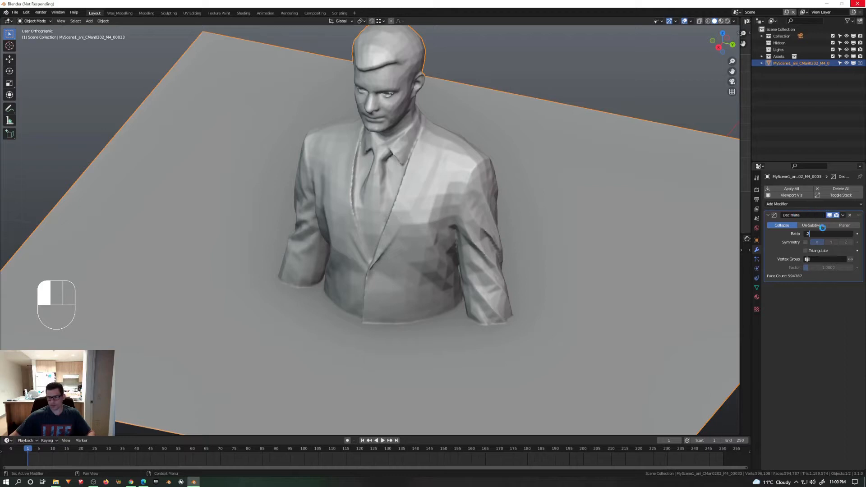
{"action": "middle_click_drag", "start_coordinate": [562, 195], "coordinate": [535, 188]}
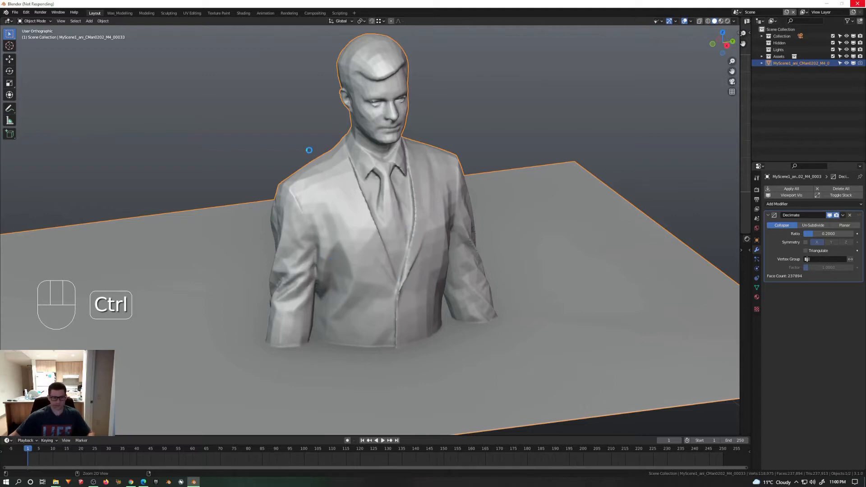
Step: Switch the decimated mesh back to Sculpt Mode and smooth the jacket's front and sleeves
{"action": "key", "text": "ctrl+Tab"}
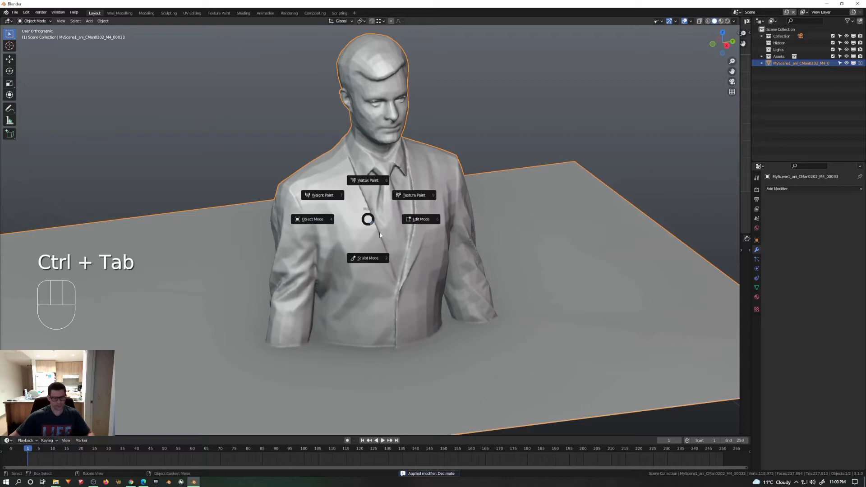
{"action": "left_click", "coordinate": [378, 262]}
{"action": "left_click_drag", "start_coordinate": [342, 274], "coordinate": [276, 324], "text": "shift"}
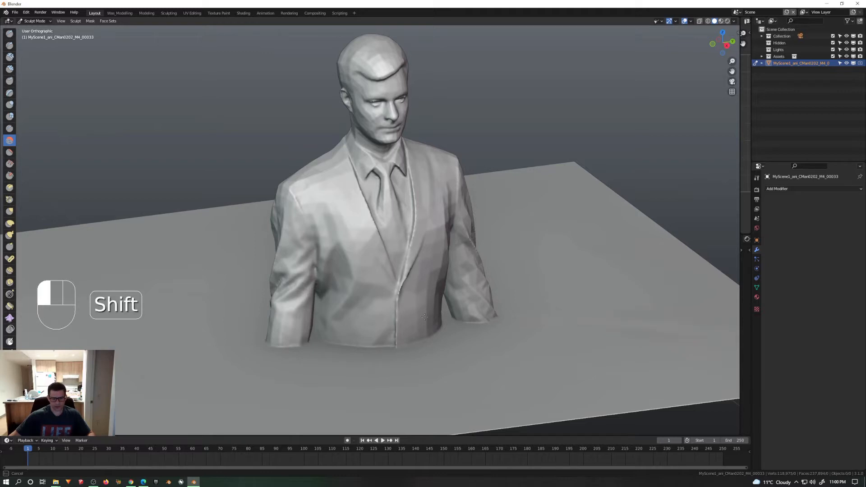
{"action": "middle_click_drag", "start_coordinate": [429, 311], "coordinate": [448, 189]}
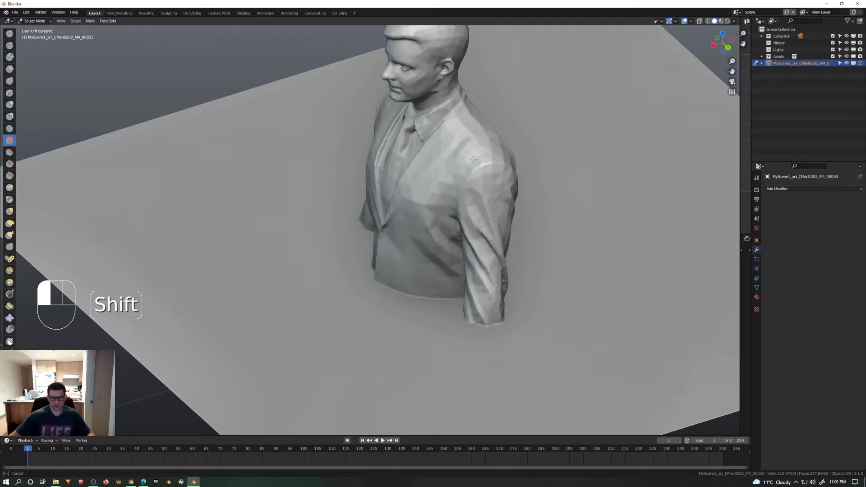
Step: Smooth the faceted areas on the man's shoulders, upper back and head
{"action": "middle_click_drag", "start_coordinate": [474, 159], "coordinate": [416, 194]}
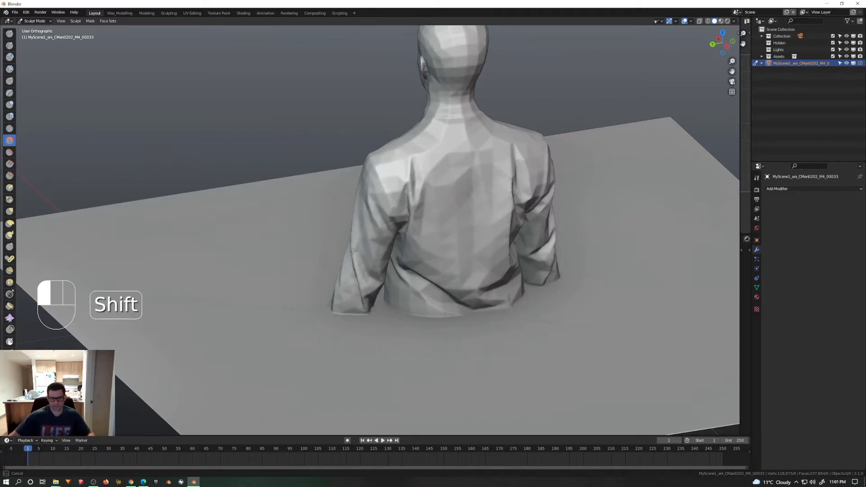
{"action": "left_click_drag", "start_coordinate": [515, 200], "coordinate": [513, 197], "text": "shift"}
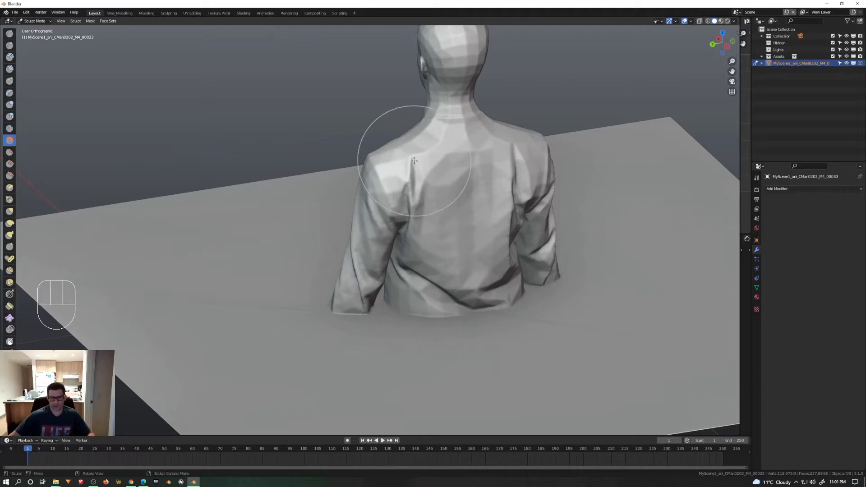
{"action": "middle_click_drag", "start_coordinate": [361, 135], "coordinate": [425, 130]}
{"action": "mouse_move", "coordinate": [384, 81]}
{"action": "middle_mouse_down", "text": "shift"}
{"action": "mouse_move", "coordinate": [447, 130]}
{"action": "mouse_move", "coordinate": [463, 127]}
{"action": "middle_mouse_up", "text": "shift"}
{"action": "scroll", "coordinate": [408, 111], "scroll_direction": "up", "scroll_amount": 3}
{"action": "mouse_move", "coordinate": [409, 111]}
{"action": "left_mouse_down", "text": "shift"}
{"action": "mouse_move", "coordinate": [444, 116]}
{"action": "mouse_move", "coordinate": [455, 106]}
{"action": "left_mouse_up", "text": "shift"}
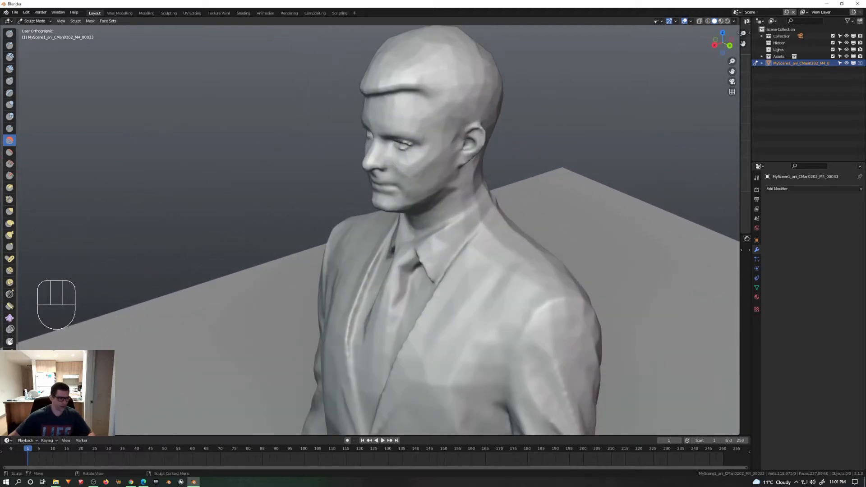
Step: Choose the Mesh Filter tool and set its filter type to Smooth
{"action": "scroll", "coordinate": [9, 188], "scroll_direction": "down", "scroll_amount": 5}
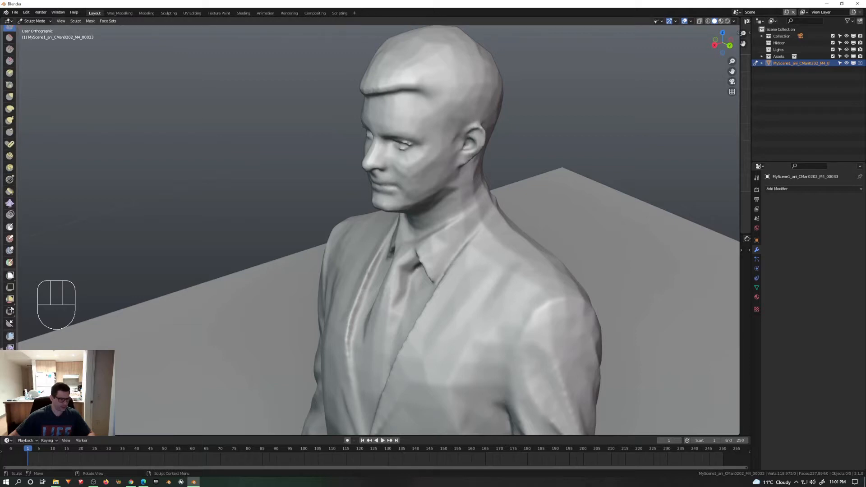
{"action": "left_click", "coordinate": [9, 338]}
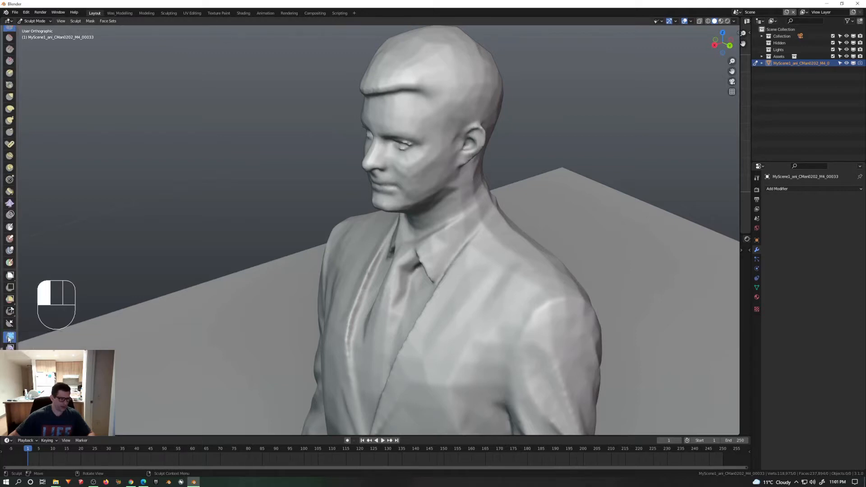
{"action": "left_click", "coordinate": [757, 178]}
{"action": "left_click", "coordinate": [833, 187]}
{"action": "left_click", "coordinate": [820, 196]}
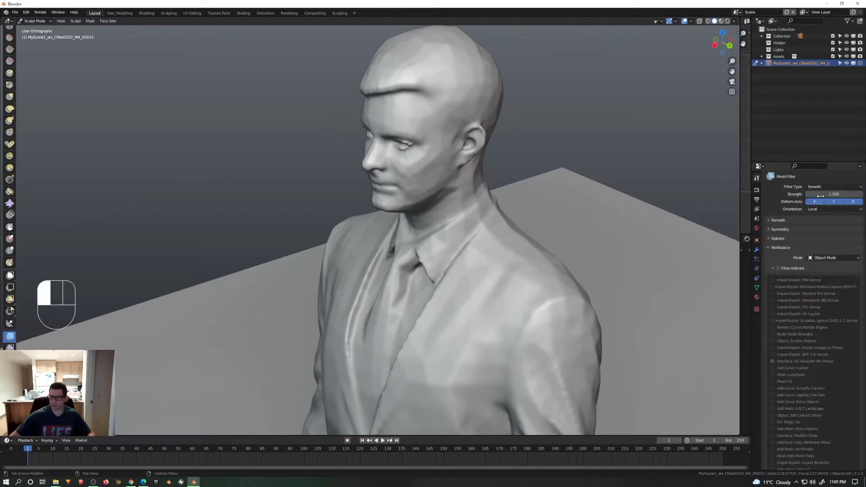
Step: Apply the Smooth mesh filter repeatedly to the whole mesh, softening the man and rounding the flat surface's corners
{"action": "middle_click_drag", "start_coordinate": [399, 255], "coordinate": [361, 184]}
{"action": "mouse_move", "coordinate": [362, 190]}
{"action": "left_mouse_down"}
{"action": "mouse_move", "coordinate": [678, 195]}
{"action": "mouse_move", "coordinate": [606, 202]}
{"action": "mouse_move", "coordinate": [605, 194]}
{"action": "mouse_move", "coordinate": [654, 198]}
{"action": "left_mouse_up"}
{"action": "scroll", "coordinate": [451, 210], "scroll_direction": "down", "scroll_amount": 6}
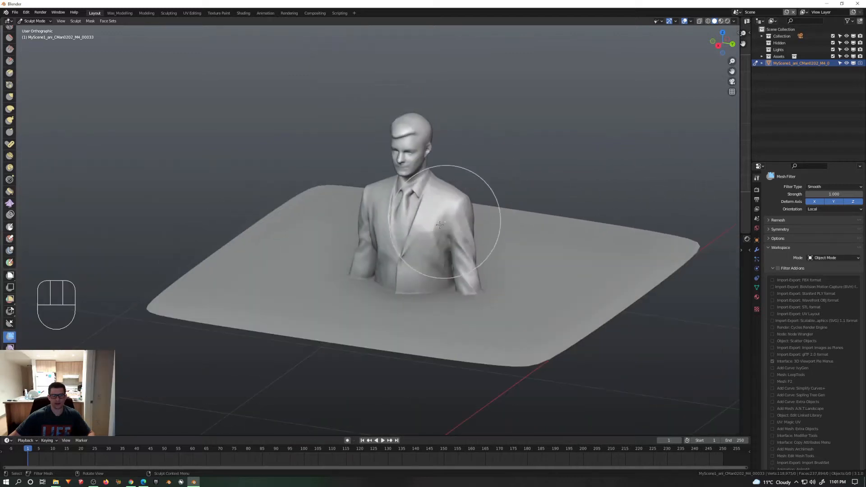
{"action": "mouse_move", "coordinate": [451, 225]}
{"action": "middle_mouse_down"}
{"action": "mouse_move", "coordinate": [577, 221]}
{"action": "mouse_move", "coordinate": [370, 217]}
{"action": "mouse_move", "coordinate": [395, 216]}
{"action": "mouse_move", "coordinate": [444, 242]}
{"action": "middle_mouse_up"}
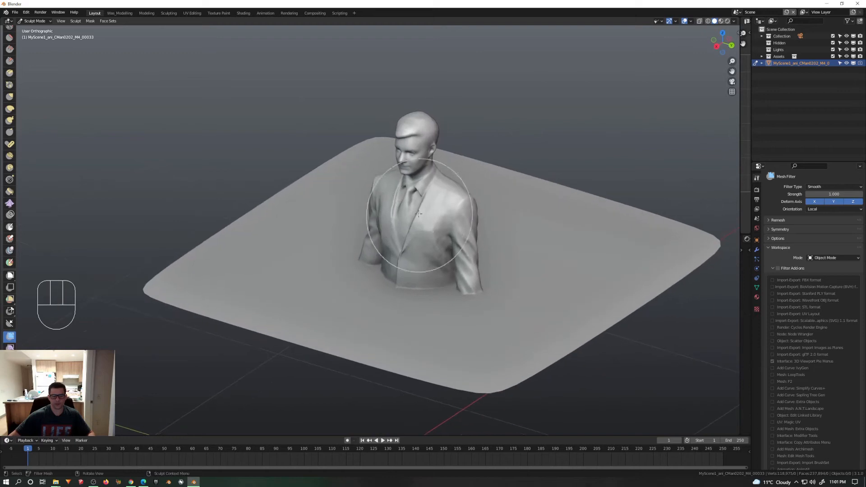
{"action": "left_click_drag", "start_coordinate": [420, 213], "coordinate": [739, 229]}
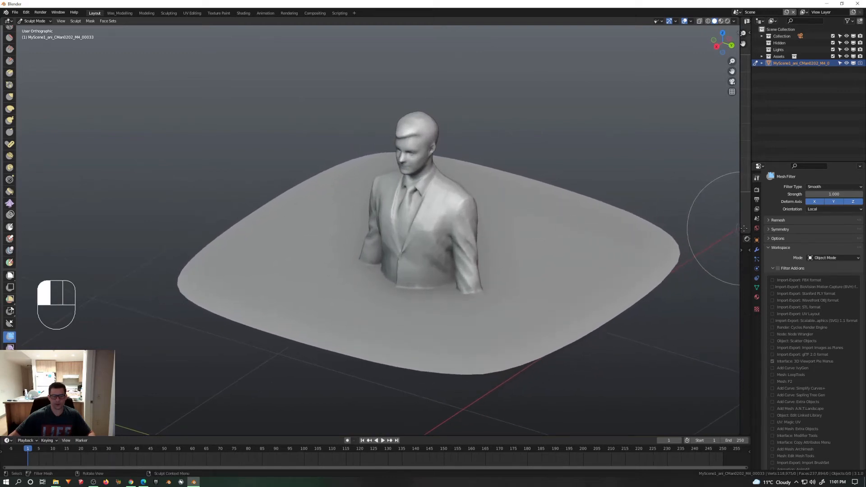
Step: Examine from several sides how the smoothed torso and sleeves blend into the surrounding surface
{"action": "mouse_move", "coordinate": [454, 194]}
{"action": "middle_mouse_down"}
{"action": "mouse_move", "coordinate": [598, 195]}
{"action": "mouse_move", "coordinate": [541, 183]}
{"action": "mouse_move", "coordinate": [487, 199]}
{"action": "middle_mouse_up"}
{"action": "scroll", "coordinate": [392, 277], "scroll_direction": "up", "scroll_amount": 4}
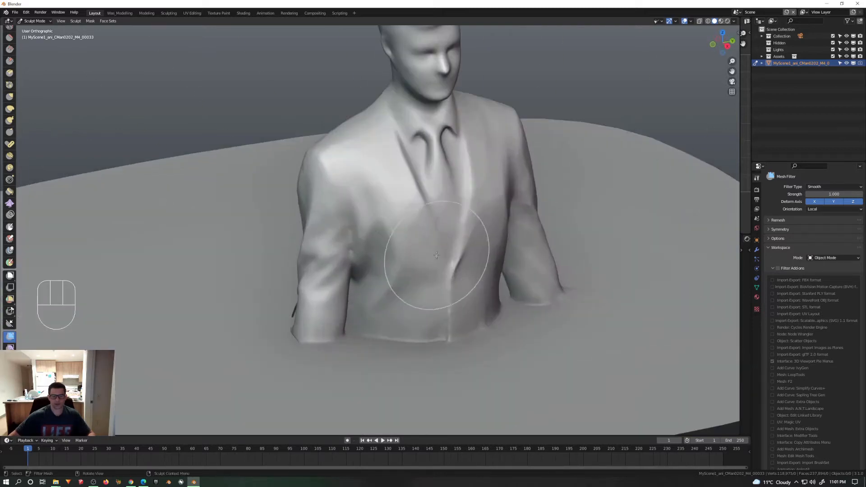
{"action": "middle_click_drag", "start_coordinate": [436, 257], "coordinate": [490, 258]}
{"action": "middle_click_drag", "start_coordinate": [423, 305], "coordinate": [497, 246], "text": "shift"}
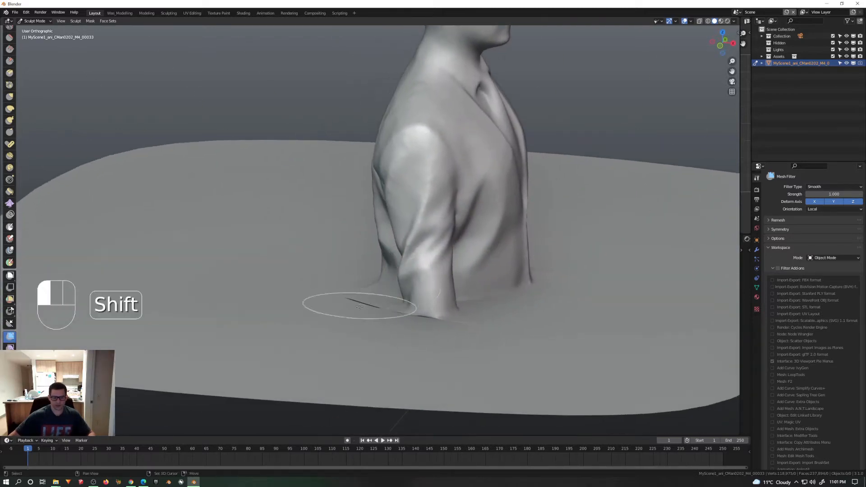
{"action": "middle_click_drag", "start_coordinate": [527, 308], "coordinate": [450, 288]}
{"action": "middle_click_drag", "start_coordinate": [581, 253], "coordinate": [395, 259], "text": "shift"}
Step: Return to Object Mode and turn on the wireframe display for the merged mesh
{"action": "key", "text": "ctrl+Tab"}
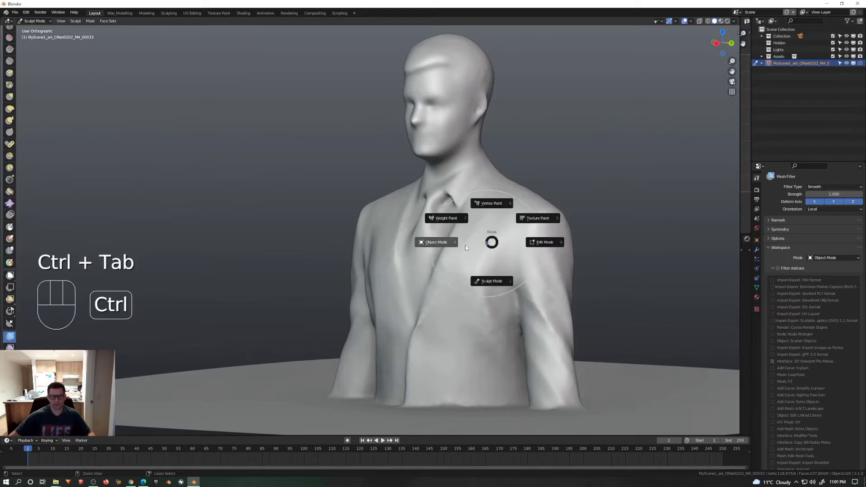
{"action": "left_click", "coordinate": [442, 241]}
{"action": "scroll", "coordinate": [427, 235], "scroll_direction": "down", "scroll_amount": 4}
{"action": "middle_click_drag", "start_coordinate": [501, 251], "coordinate": [345, 261]}
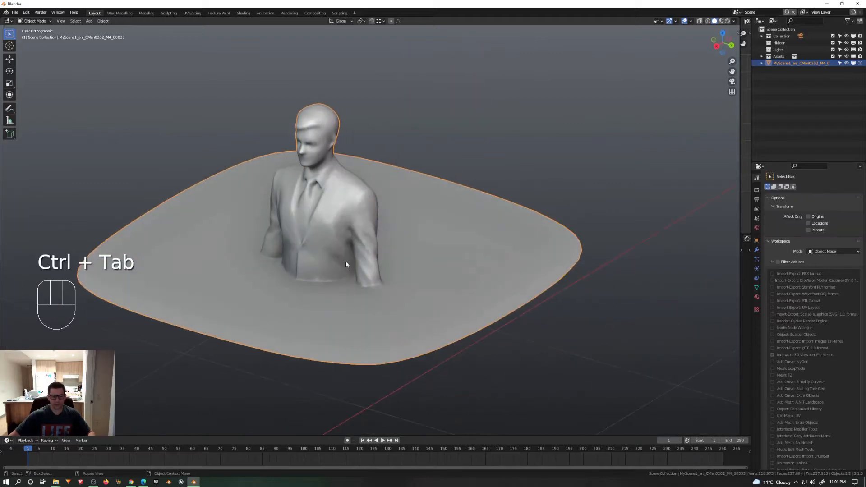
{"action": "key", "text": "q"}
{"action": "left_click", "coordinate": [309, 289]}
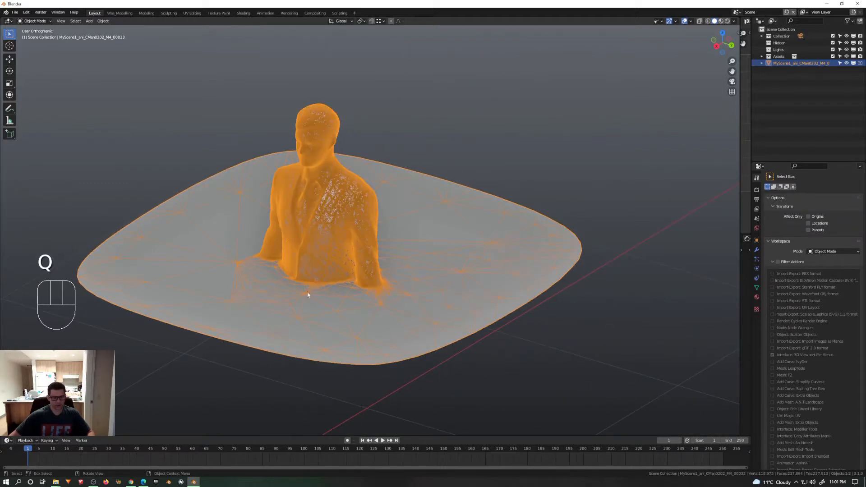
Step: Examine the mesh density around the man's base from several angles, and turn the wireframe display off
{"action": "scroll", "coordinate": [315, 240], "scroll_direction": "up", "scroll_amount": 5}
{"action": "scroll", "coordinate": [322, 240], "scroll_direction": "down", "scroll_amount": 5}
{"action": "middle_click_drag", "start_coordinate": [315, 286], "coordinate": [429, 286]}
{"action": "scroll", "coordinate": [287, 330], "scroll_direction": "up", "scroll_amount": 5}
{"action": "scroll", "coordinate": [296, 326], "scroll_direction": "down", "scroll_amount": 6}
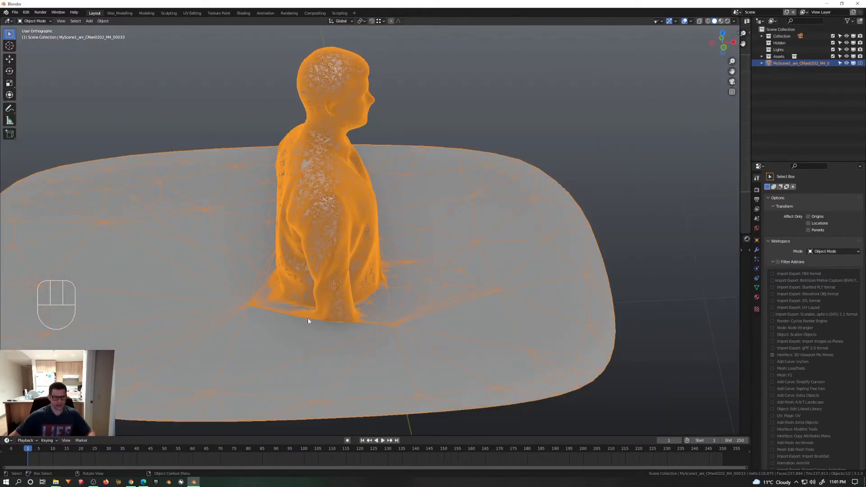
{"action": "middle_click_drag", "start_coordinate": [308, 317], "coordinate": [277, 303]}
{"action": "key", "text": "q"}
{"action": "left_click", "coordinate": [357, 285]}
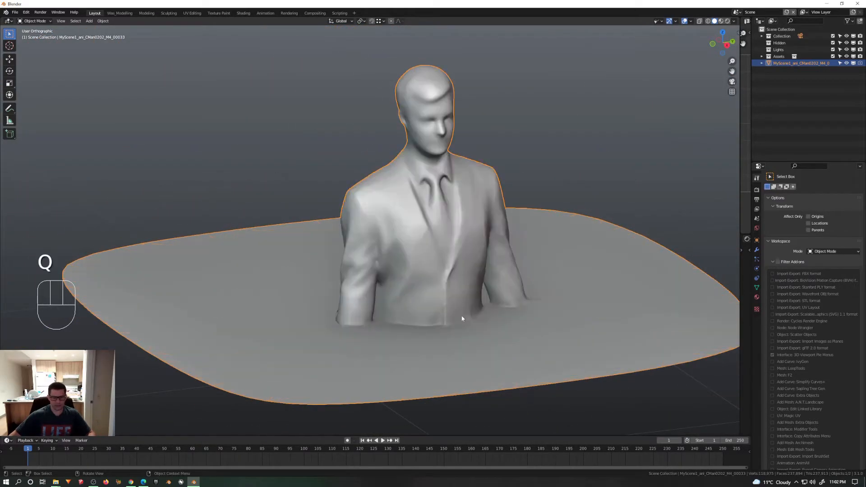
Step: Put the merged mesh back into Sculpt Mode near the crease behind the sleeve and choose the Inflate brush
{"action": "middle_click_drag", "start_coordinate": [464, 314], "coordinate": [469, 296]}
{"action": "scroll", "coordinate": [446, 316], "scroll_direction": "up", "scroll_amount": 3}
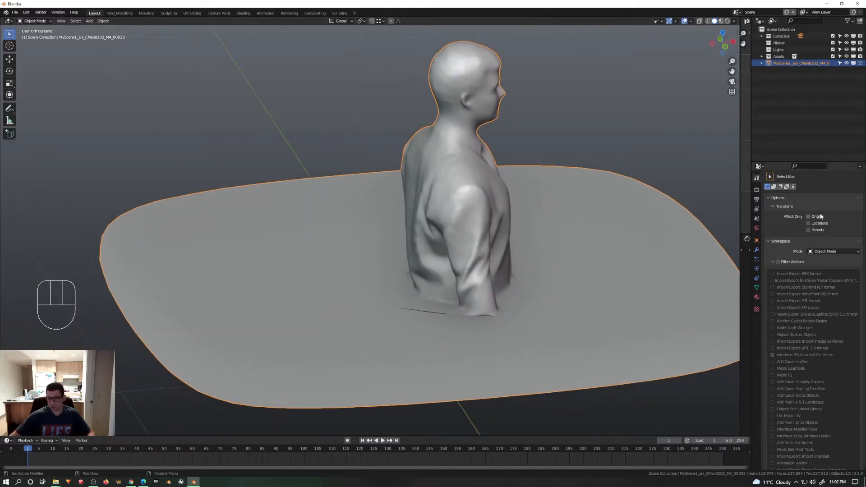
{"action": "left_click", "coordinate": [758, 177]}
{"action": "key", "text": "ctrl+Tab"}
{"action": "left_click", "coordinate": [291, 309]}
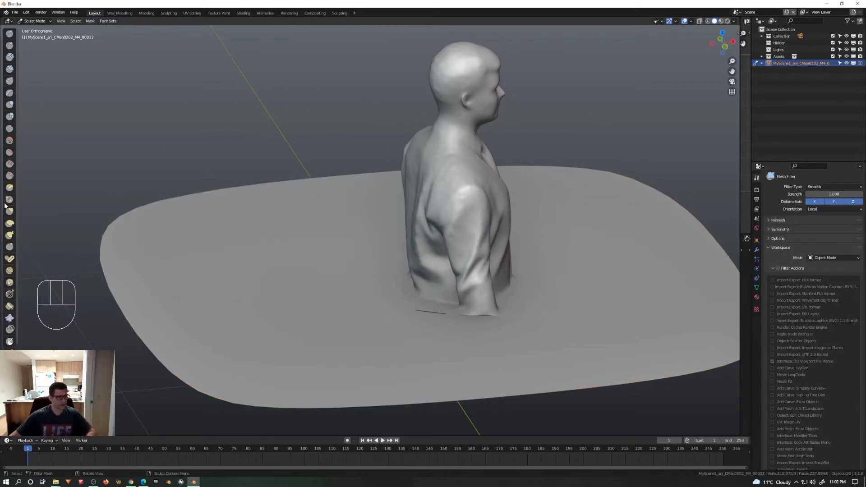
{"action": "scroll", "coordinate": [20, 193], "scroll_direction": "up", "scroll_amount": 2}
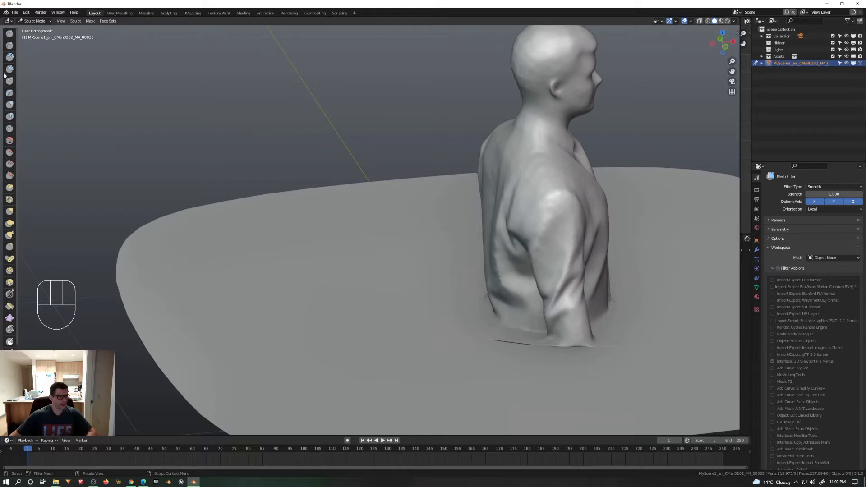
{"action": "left_click", "coordinate": [10, 104]}
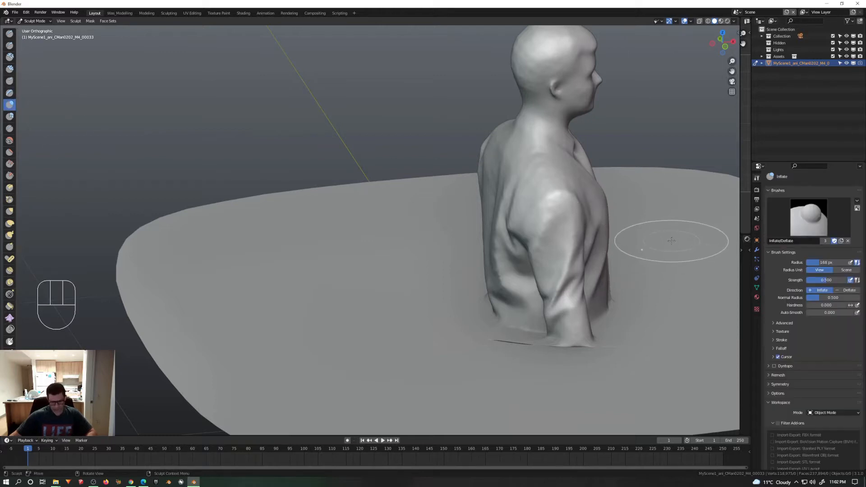
Step: Turn on dynamic topology (Dyntopo) for sculpting the merged mesh
{"action": "key", "text": "n"}
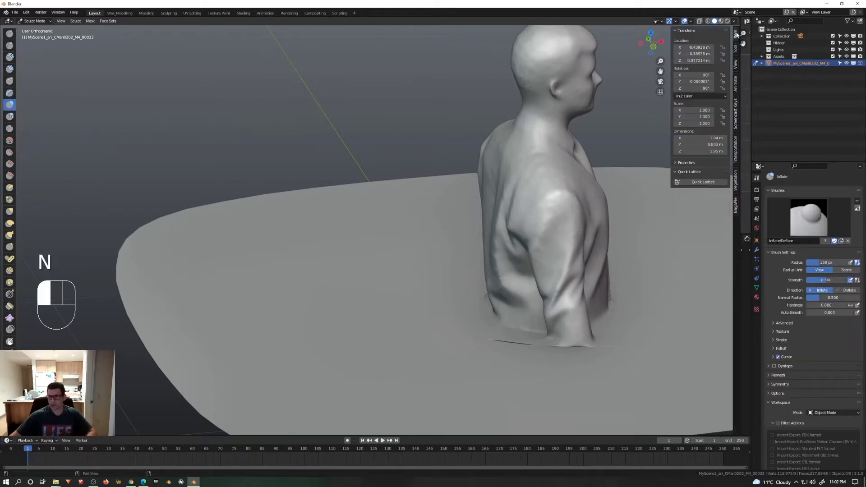
{"action": "left_click", "coordinate": [735, 49]}
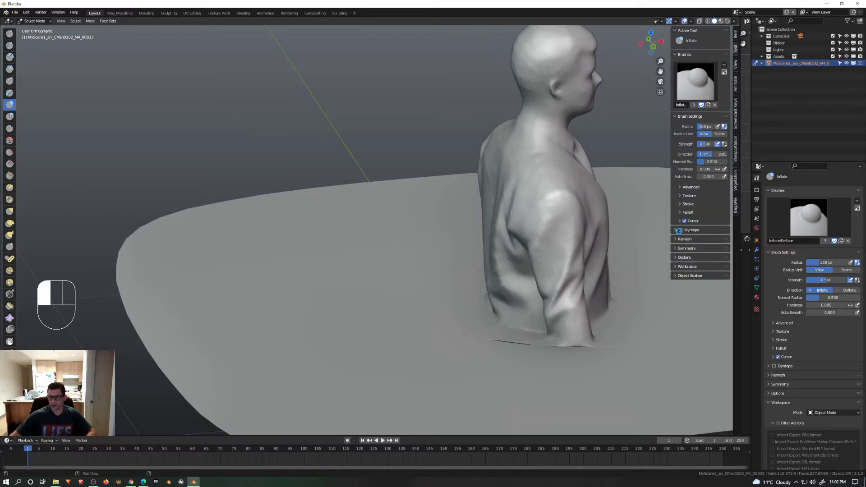
{"action": "middle_click_drag", "start_coordinate": [558, 360], "coordinate": [487, 316], "text": "shift"}
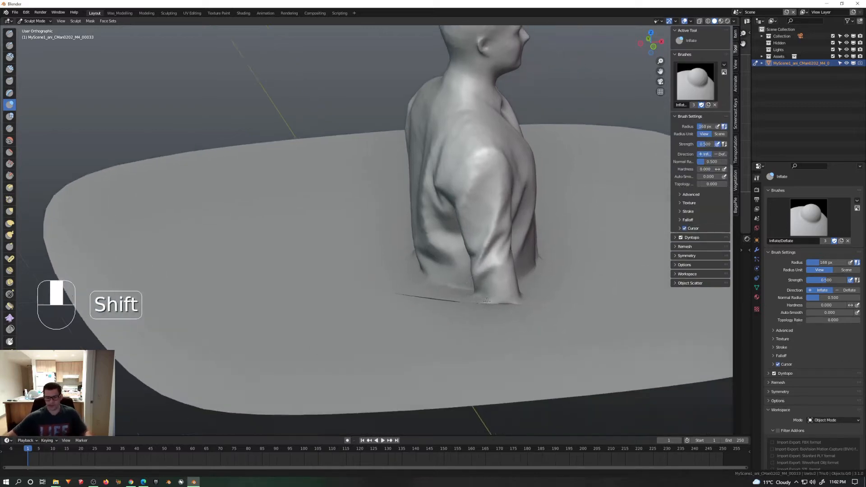
Step: Smooth the lower sleeve and the crease behind it where they meet the surrounding surface
{"action": "mouse_move", "coordinate": [452, 297]}
{"action": "left_mouse_down", "text": "shift"}
{"action": "mouse_move", "coordinate": [463, 303]}
{"action": "mouse_move", "coordinate": [424, 297]}
{"action": "mouse_move", "coordinate": [489, 259]}
{"action": "mouse_move", "coordinate": [477, 213]}
{"action": "left_mouse_up", "text": "shift"}
{"action": "left_click", "coordinate": [485, 259]}
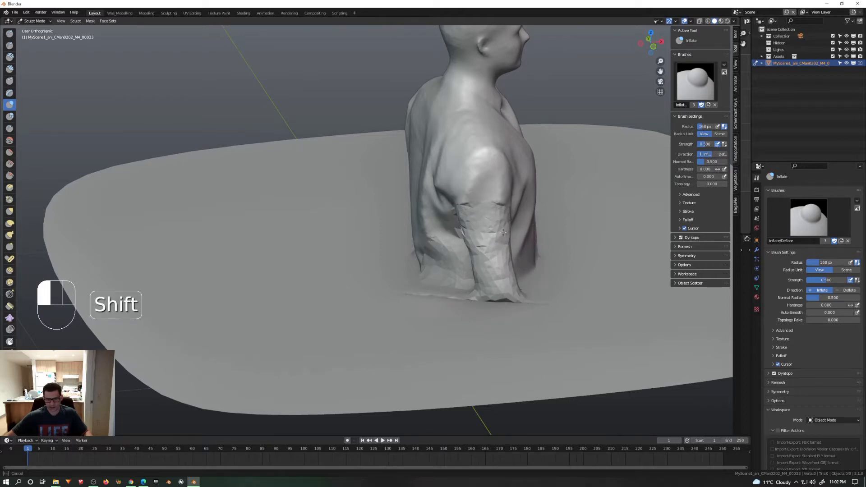
{"action": "left_click_drag", "start_coordinate": [502, 296], "coordinate": [471, 292], "text": "shift"}
{"action": "middle_click_drag", "start_coordinate": [472, 291], "coordinate": [388, 318]}
{"action": "middle_click_drag", "start_coordinate": [544, 283], "coordinate": [393, 274], "text": "shift"}
{"action": "mouse_move", "coordinate": [389, 274]}
{"action": "middle_mouse_down"}
{"action": "mouse_move", "coordinate": [390, 250]}
{"action": "mouse_move", "coordinate": [382, 271]}
{"action": "middle_mouse_up"}
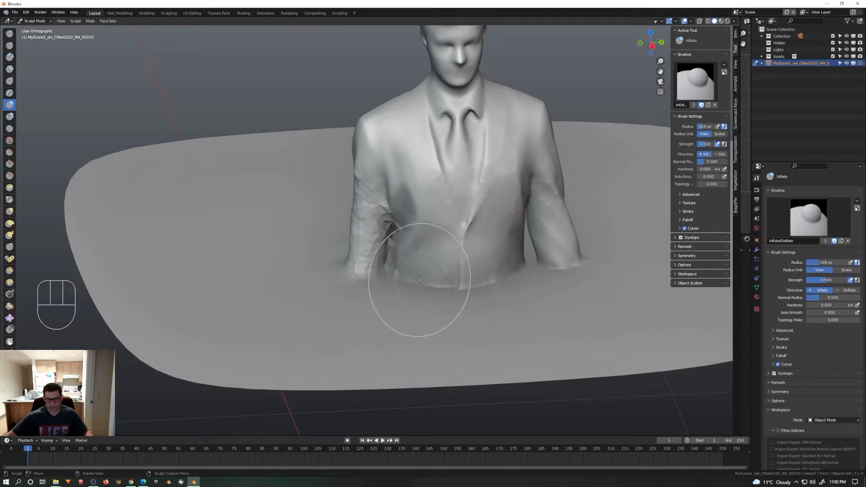
Step: Smooth the jacket's front along the line where it meets the surface, reducing the brush radius to 108 px
{"action": "mouse_move", "coordinate": [425, 271]}
{"action": "left_mouse_down"}
{"action": "mouse_move", "coordinate": [416, 286]}
{"action": "mouse_move", "coordinate": [492, 285]}
{"action": "left_mouse_up"}
{"action": "left_click", "coordinate": [493, 286]}
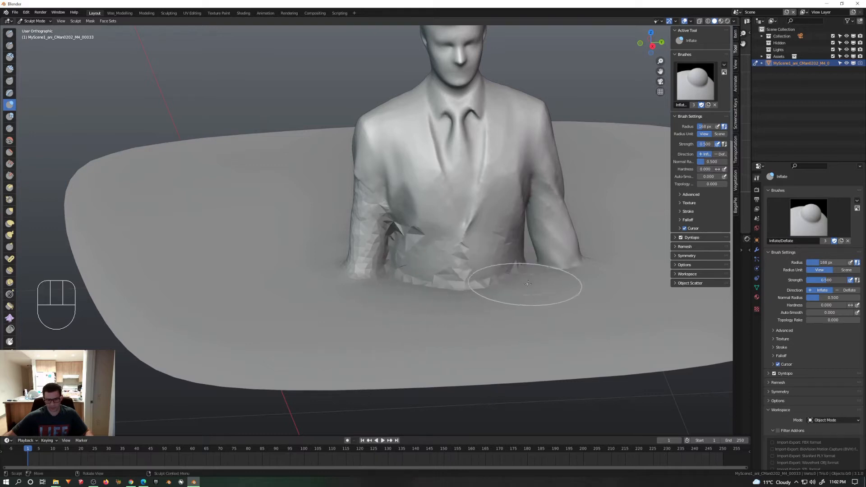
{"action": "key", "text": "bracketleft"}
{"action": "key", "text": "bracketleft"}
{"action": "key", "text": "bracketleft"}
{"action": "key", "text": "bracketleft"}
{"action": "scroll", "coordinate": [528, 282], "scroll_direction": "up", "scroll_amount": 3}
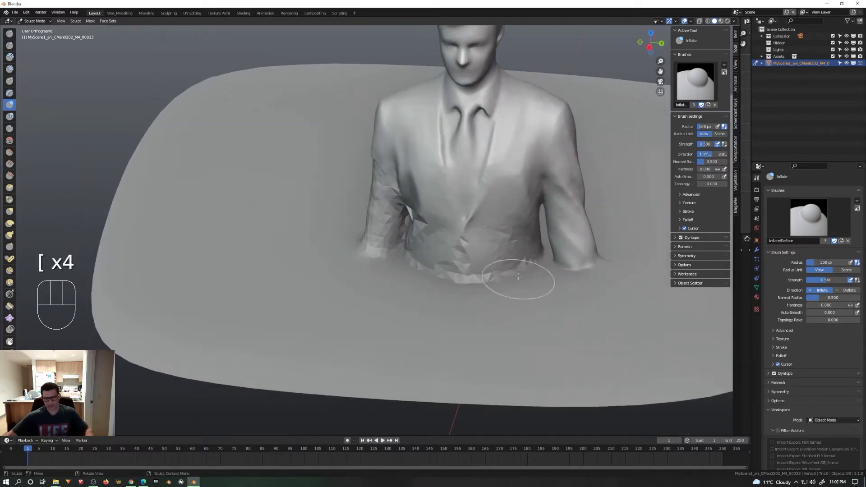
{"action": "mouse_move", "coordinate": [499, 280]}
{"action": "left_mouse_down"}
{"action": "mouse_move", "coordinate": [369, 269]}
{"action": "mouse_move", "coordinate": [349, 187]}
{"action": "left_mouse_up"}
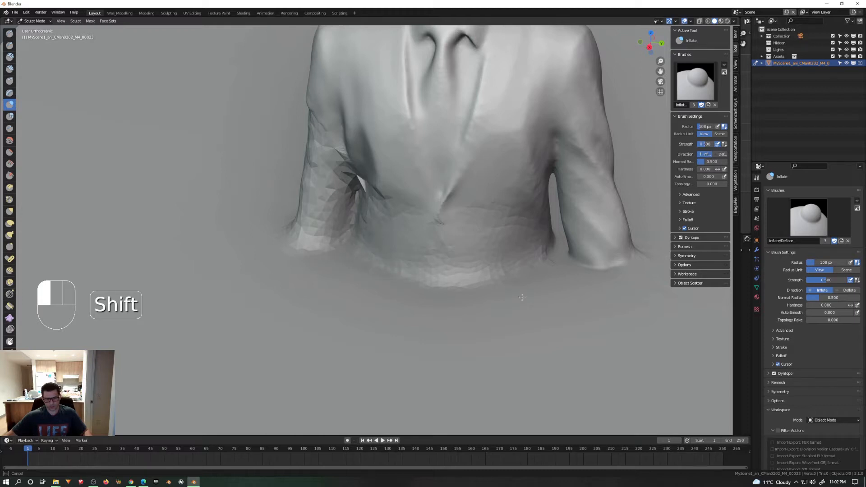
Step: Smooth the base of the man's left sleeve into the surface, working around to its outer side
{"action": "left_click_drag", "start_coordinate": [472, 254], "coordinate": [631, 263], "text": "shift"}
{"action": "mouse_move", "coordinate": [631, 263]}
{"action": "left_mouse_down"}
{"action": "mouse_move", "coordinate": [637, 258]}
{"action": "mouse_move", "coordinate": [630, 267]}
{"action": "left_mouse_up"}
{"action": "left_click_drag", "start_coordinate": [575, 274], "coordinate": [596, 265]}
{"action": "middle_click_drag", "start_coordinate": [597, 265], "coordinate": [425, 271]}
{"action": "left_click_drag", "start_coordinate": [446, 249], "coordinate": [474, 235]}
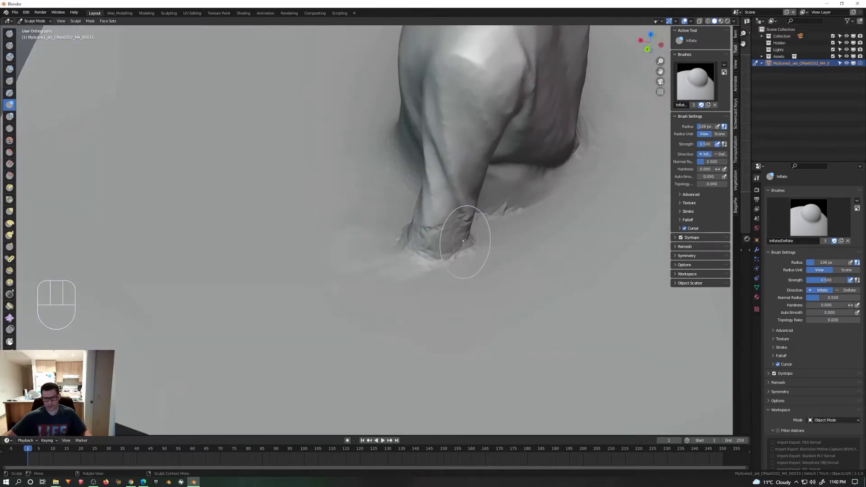
{"action": "middle_click_drag", "start_coordinate": [465, 241], "coordinate": [393, 203]}
Step: Smooth the left sleeve's lower end and the bottom edge of the jacket's back into the surface
{"action": "left_click_drag", "start_coordinate": [487, 252], "coordinate": [446, 260]}
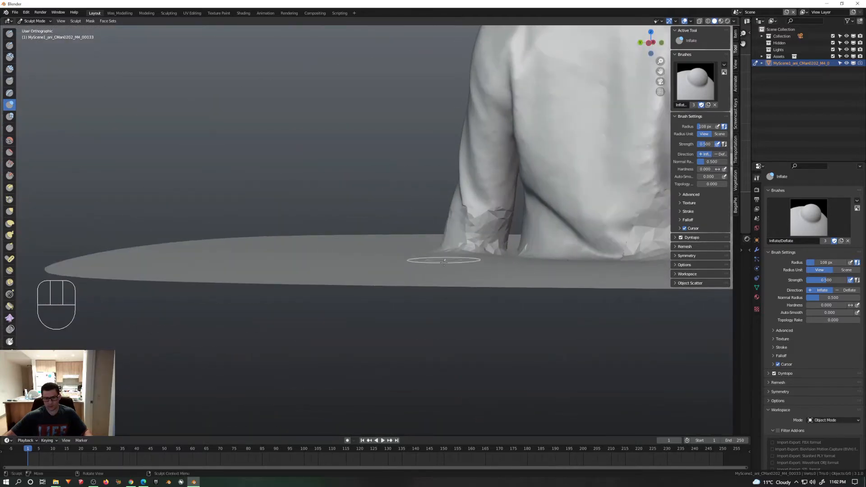
{"action": "middle_click_drag", "start_coordinate": [443, 260], "coordinate": [484, 274]}
{"action": "left_click_drag", "start_coordinate": [453, 199], "coordinate": [443, 225]}
{"action": "left_click_drag", "start_coordinate": [442, 226], "coordinate": [457, 185], "text": "shift"}
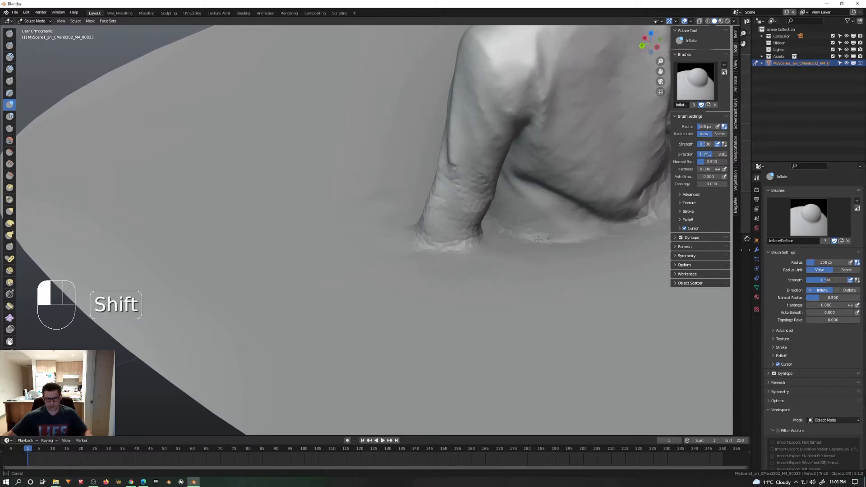
{"action": "mouse_move", "coordinate": [575, 238]}
{"action": "left_mouse_down", "text": "shift"}
{"action": "mouse_move", "coordinate": [554, 239]}
{"action": "mouse_move", "coordinate": [596, 240]}
{"action": "left_mouse_up", "text": "shift"}
{"action": "middle_click_drag", "start_coordinate": [599, 225], "coordinate": [465, 239], "text": "shift"}
{"action": "mouse_move", "coordinate": [465, 238]}
{"action": "left_mouse_down"}
{"action": "mouse_move", "coordinate": [507, 234]}
{"action": "mouse_move", "coordinate": [456, 239]}
{"action": "mouse_move", "coordinate": [449, 226]}
{"action": "mouse_move", "coordinate": [479, 236]}
{"action": "left_mouse_up"}
{"action": "scroll", "coordinate": [478, 234], "scroll_direction": "down", "scroll_amount": 5}
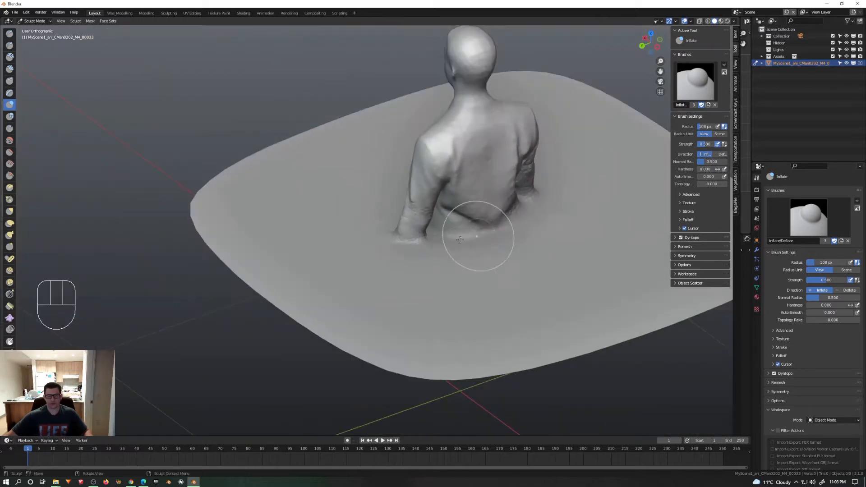
Step: Smooth the gap between the jacket's front and the left sleeve, including the lower part of that sleeve
{"action": "middle_click_drag", "start_coordinate": [455, 239], "coordinate": [563, 234]}
{"action": "scroll", "coordinate": [479, 270], "scroll_direction": "up", "scroll_amount": 5}
{"action": "left_click_drag", "start_coordinate": [493, 270], "coordinate": [442, 268], "text": "shift"}
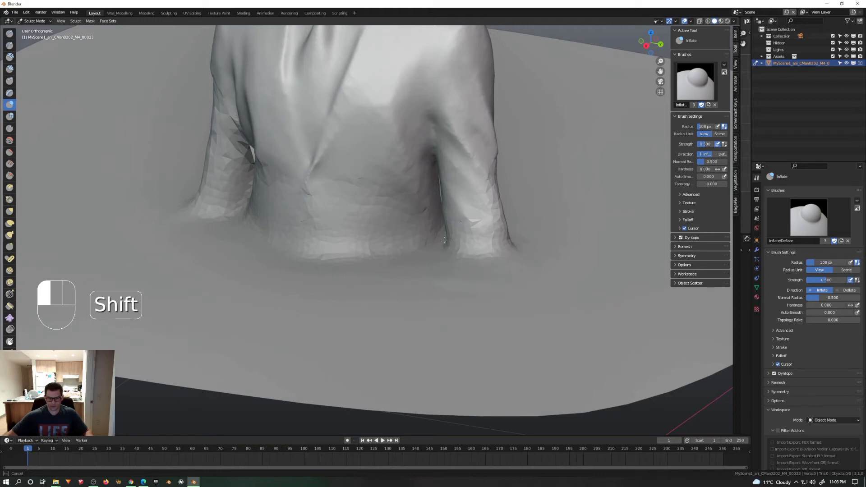
{"action": "left_click_drag", "start_coordinate": [479, 223], "coordinate": [474, 205], "text": "shift"}
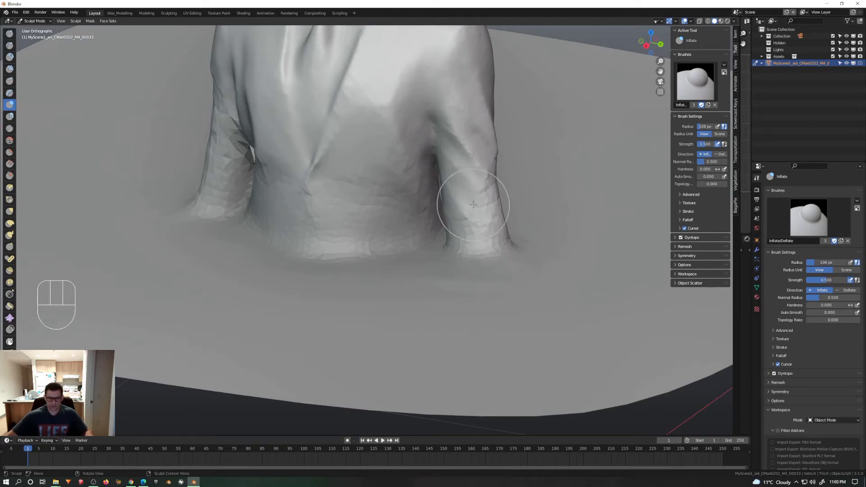
Step: Enlarge the brush radius to 181 px and examine the blended jacket and sleeves from the front
{"action": "scroll", "coordinate": [472, 208], "scroll_direction": "down", "scroll_amount": 3}
{"action": "mouse_move", "coordinate": [469, 211]}
{"action": "middle_mouse_down"}
{"action": "mouse_move", "coordinate": [495, 195]}
{"action": "mouse_move", "coordinate": [498, 212]}
{"action": "middle_mouse_up"}
{"action": "mouse_move", "coordinate": [389, 243]}
{"action": "middle_mouse_down"}
{"action": "mouse_move", "coordinate": [429, 208]}
{"action": "mouse_move", "coordinate": [415, 183]}
{"action": "mouse_move", "coordinate": [428, 177]}
{"action": "middle_mouse_up"}
{"action": "key", "text": "bracketright"}
{"action": "key", "text": "bracketright"}
{"action": "key", "text": "bracketright"}
{"action": "key", "text": "bracketright"}
{"action": "key", "text": "bracketright"}
{"action": "scroll", "coordinate": [430, 183], "scroll_direction": "up", "scroll_amount": 2}
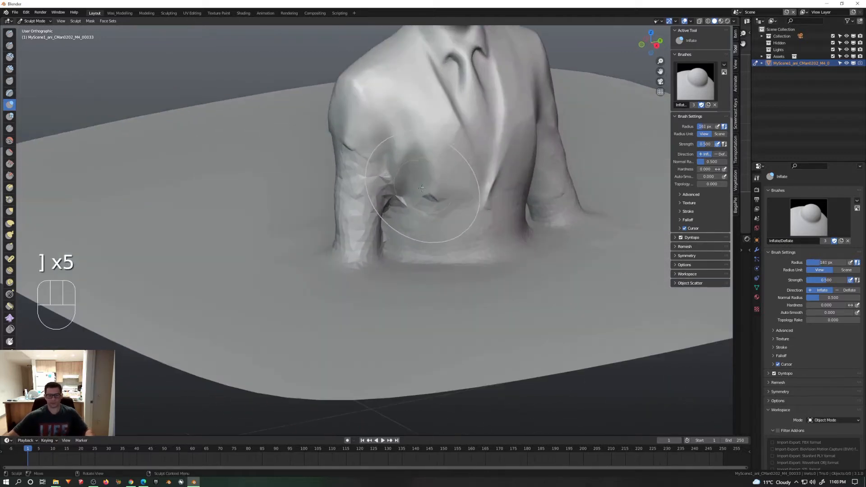
{"action": "scroll", "coordinate": [428, 198], "scroll_direction": "down", "scroll_amount": 3}
{"action": "middle_click_drag", "start_coordinate": [434, 207], "coordinate": [421, 231]}
{"action": "scroll", "coordinate": [422, 235], "scroll_direction": "up", "scroll_amount": 1}
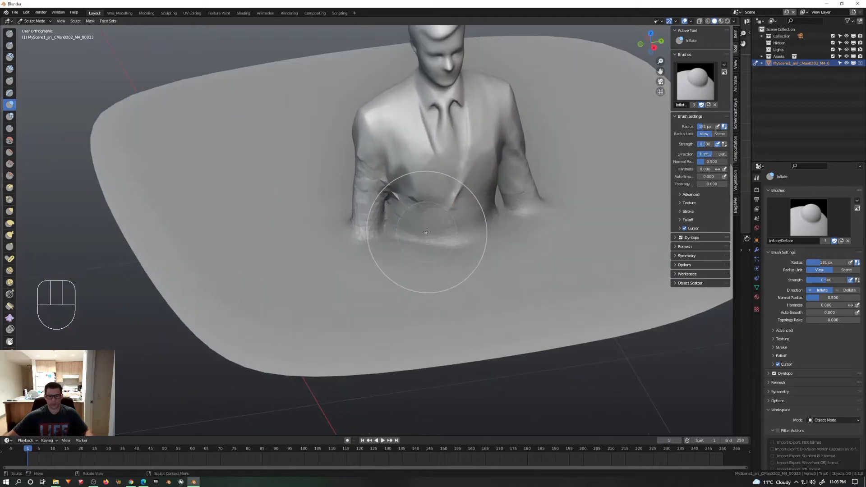
Step: With the Grab brush at a 105 px radius, pull the jacket's front base outward on one side and smooth the bulge
{"action": "left_click", "coordinate": [10, 211]}
{"action": "left_click_drag", "start_coordinate": [406, 258], "coordinate": [410, 244]}
{"action": "middle_click_drag", "start_coordinate": [410, 243], "coordinate": [348, 244]}
{"action": "scroll", "coordinate": [415, 271], "scroll_direction": "up", "scroll_amount": 4}
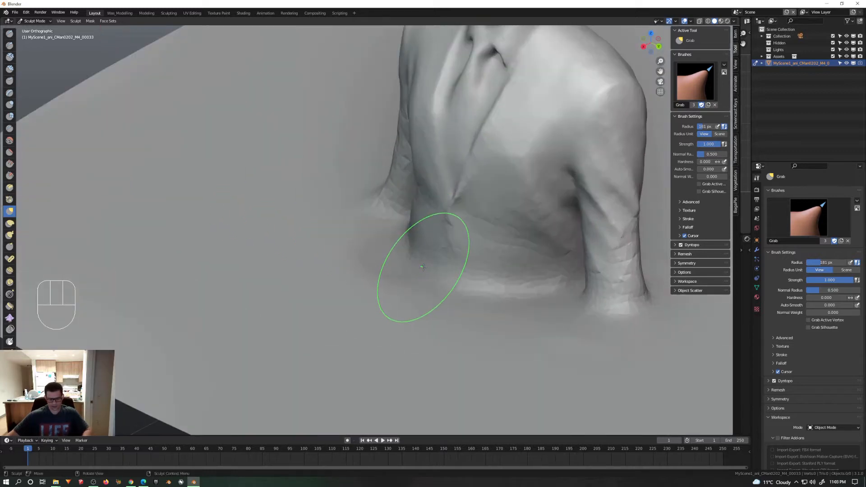
{"action": "key", "text": "bracketleft"}
{"action": "key", "text": "bracketleft"}
{"action": "key", "text": "bracketleft"}
{"action": "key", "text": "bracketleft"}
{"action": "key", "text": "bracketleft"}
{"action": "mouse_move", "coordinate": [411, 251]}
{"action": "left_mouse_down"}
{"action": "mouse_move", "coordinate": [385, 254]}
{"action": "mouse_move", "coordinate": [398, 280]}
{"action": "left_mouse_up"}
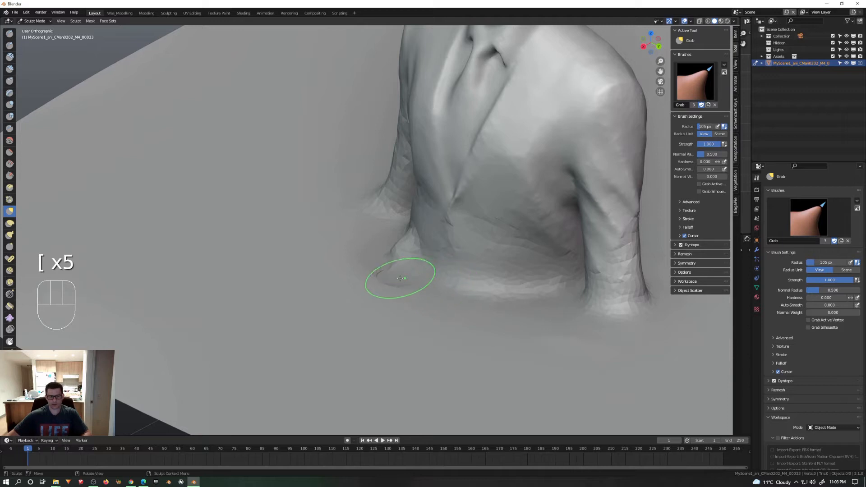
{"action": "middle_click_drag", "start_coordinate": [400, 279], "coordinate": [457, 296]}
{"action": "left_click_drag", "start_coordinate": [377, 284], "coordinate": [394, 291], "text": "shift"}
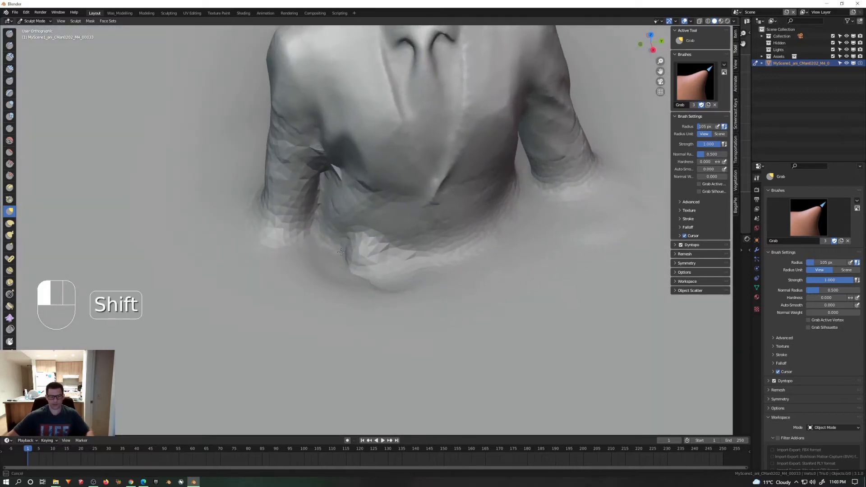
{"action": "left_click_drag", "start_coordinate": [331, 295], "coordinate": [344, 295], "text": "shift"}
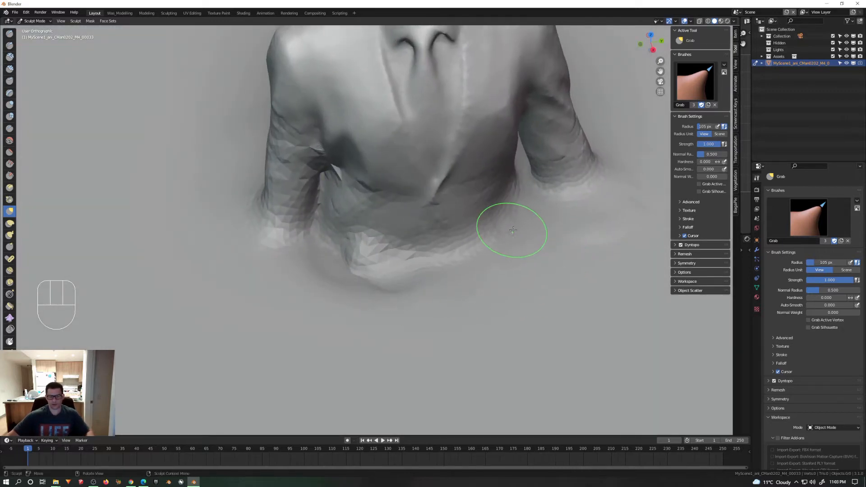
Step: Pull a second fold outward from the other side of the jacket's front base and smooth it into the surface
{"action": "middle_click_drag", "start_coordinate": [512, 229], "coordinate": [540, 219]}
{"action": "mouse_move", "coordinate": [492, 236]}
{"action": "left_mouse_down"}
{"action": "mouse_move", "coordinate": [519, 246]}
{"action": "mouse_move", "coordinate": [535, 276]}
{"action": "mouse_move", "coordinate": [537, 258]}
{"action": "left_mouse_up"}
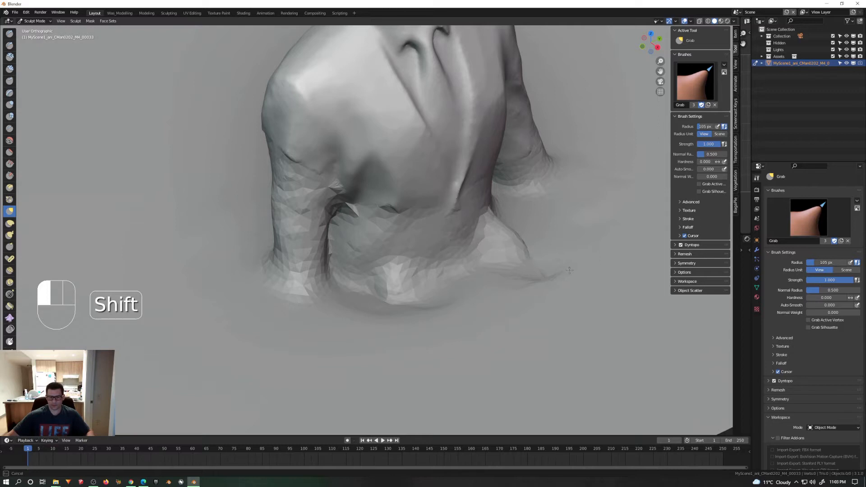
{"action": "left_click_drag", "start_coordinate": [545, 291], "coordinate": [553, 281], "text": "shift"}
{"action": "middle_click_drag", "start_coordinate": [554, 280], "coordinate": [563, 289]}
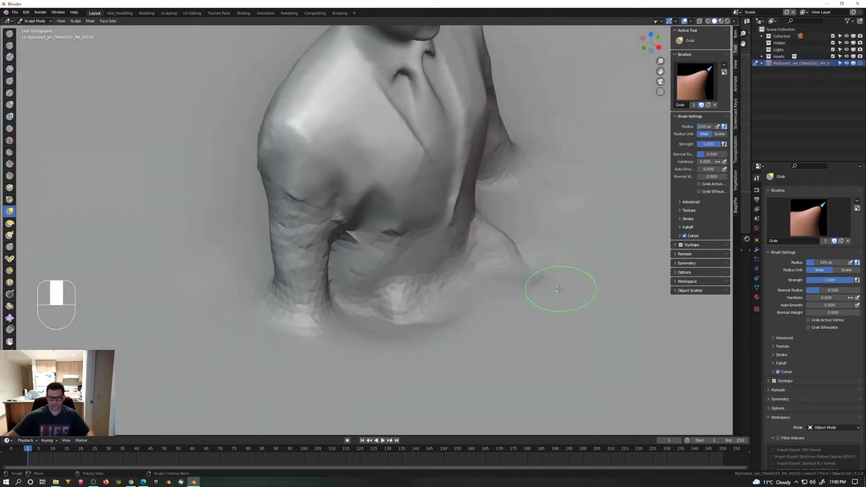
{"action": "left_click_drag", "start_coordinate": [559, 284], "coordinate": [542, 278], "text": "shift"}
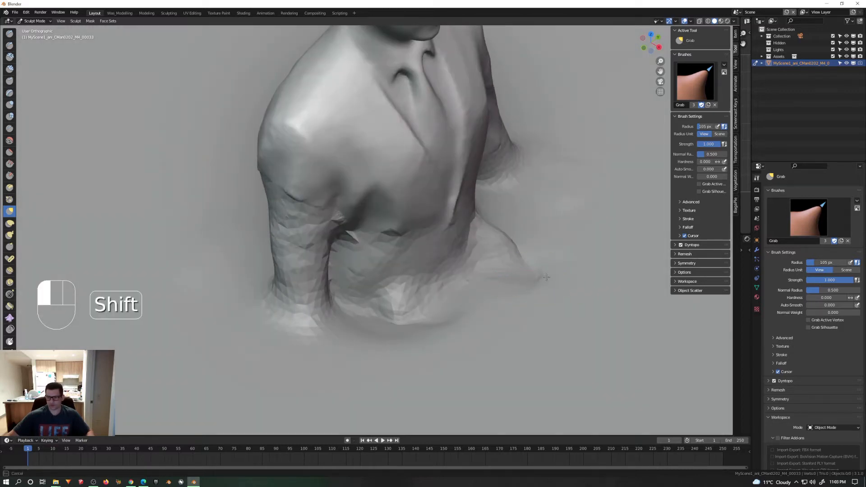
{"action": "middle_click_drag", "start_coordinate": [546, 277], "coordinate": [576, 248]}
{"action": "left_click_drag", "start_coordinate": [576, 247], "coordinate": [566, 203], "text": "shift"}
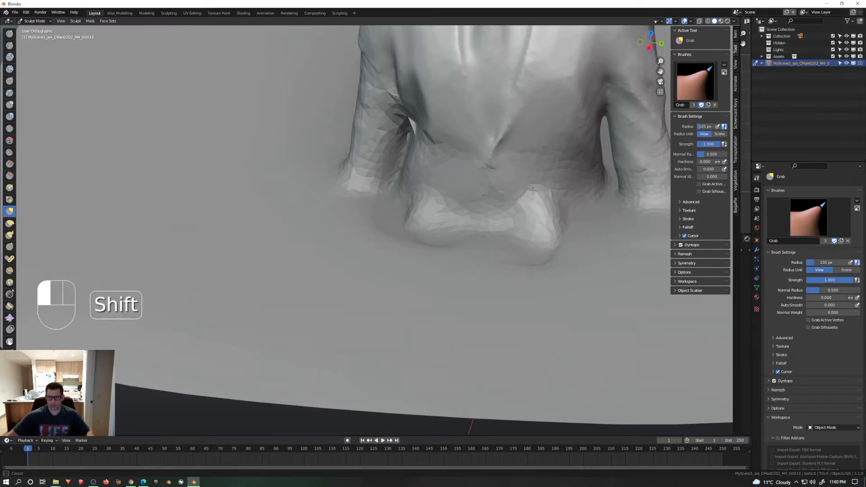
{"action": "left_click_drag", "start_coordinate": [533, 191], "coordinate": [540, 192], "text": "shift"}
Step: Enlarge the Grab brush radius to 214 px and pull the base of the man's right sleeve outward
{"action": "scroll", "coordinate": [518, 196], "scroll_direction": "down", "scroll_amount": 5}
{"action": "mouse_move", "coordinate": [435, 230]}
{"action": "middle_mouse_down"}
{"action": "mouse_move", "coordinate": [451, 202]}
{"action": "mouse_move", "coordinate": [433, 208]}
{"action": "middle_mouse_up"}
{"action": "scroll", "coordinate": [451, 202], "scroll_direction": "up", "scroll_amount": 1}
{"action": "scroll", "coordinate": [414, 212], "scroll_direction": "up", "scroll_amount": 4}
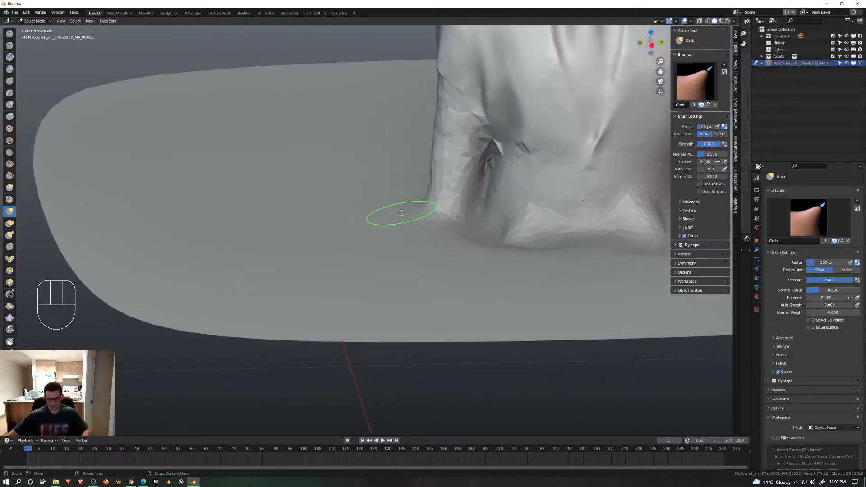
{"action": "key", "text": "bracketright"}
{"action": "key", "text": "bracketright"}
{"action": "key", "text": "bracketright"}
{"action": "key", "text": "bracketright"}
{"action": "key", "text": "bracketright"}
{"action": "key", "text": "bracketright"}
{"action": "left_click_drag", "start_coordinate": [406, 205], "coordinate": [397, 208]}
Step: Pull the base of the jacket's back outward into the surface and smooth the stretched fold
{"action": "middle_click_drag", "start_coordinate": [444, 205], "coordinate": [539, 199]}
{"action": "middle_click_drag", "start_coordinate": [478, 188], "coordinate": [548, 191], "text": "shift"}
{"action": "left_click_drag", "start_coordinate": [464, 206], "coordinate": [441, 210]}
{"action": "mouse_move", "coordinate": [426, 206]}
{"action": "middle_mouse_down"}
{"action": "mouse_move", "coordinate": [515, 214]}
{"action": "mouse_move", "coordinate": [428, 219]}
{"action": "middle_mouse_up"}
{"action": "left_click_drag", "start_coordinate": [428, 219], "coordinate": [425, 220]}
{"action": "middle_click_drag", "start_coordinate": [425, 220], "coordinate": [473, 217]}
{"action": "left_click_drag", "start_coordinate": [474, 216], "coordinate": [436, 234]}
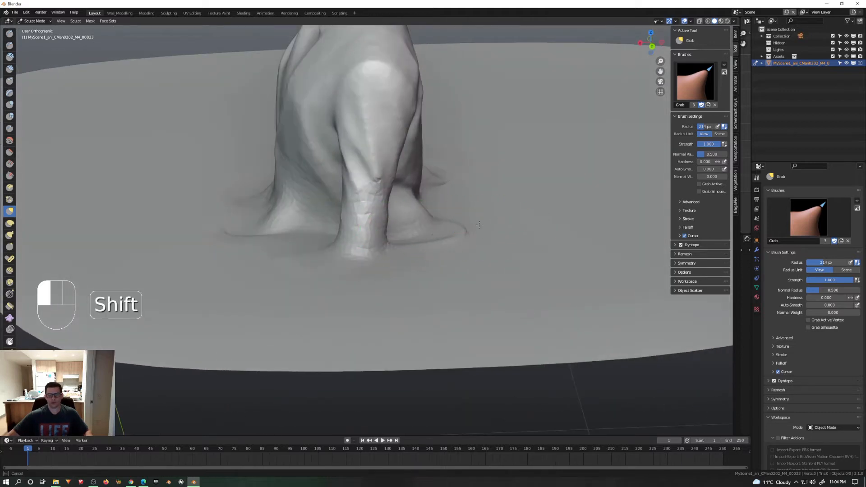
{"action": "left_click_drag", "start_coordinate": [410, 198], "coordinate": [399, 200], "text": "shift"}
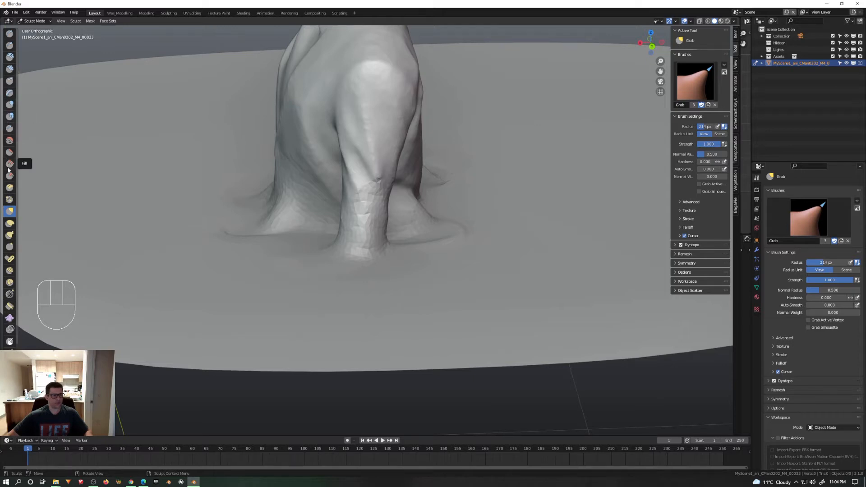
Step: Set the Smooth brush's strength to 0.320 and return to the Grab brush
{"action": "left_click", "coordinate": [10, 140]}
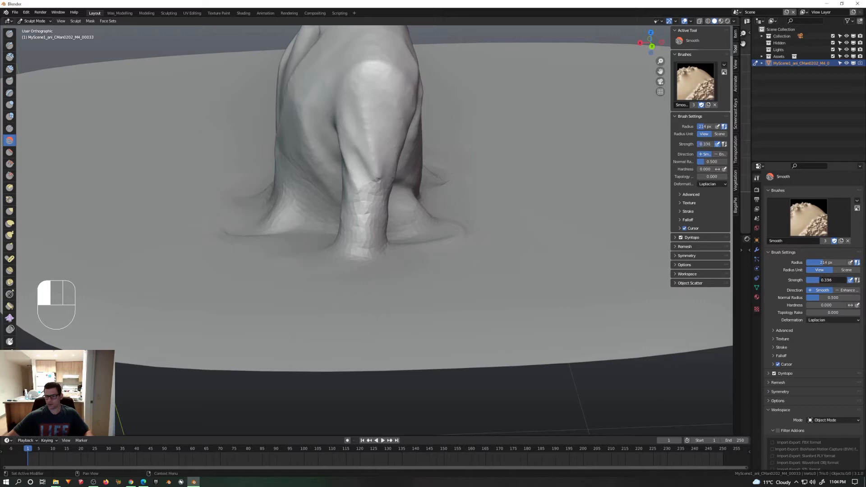
{"action": "left_click_drag", "start_coordinate": [818, 280], "coordinate": [819, 280]}
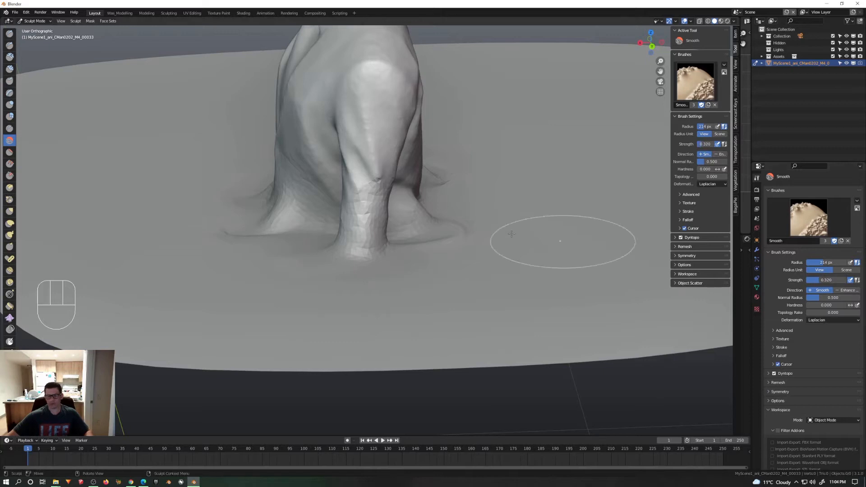
{"action": "left_click", "coordinate": [11, 216]}
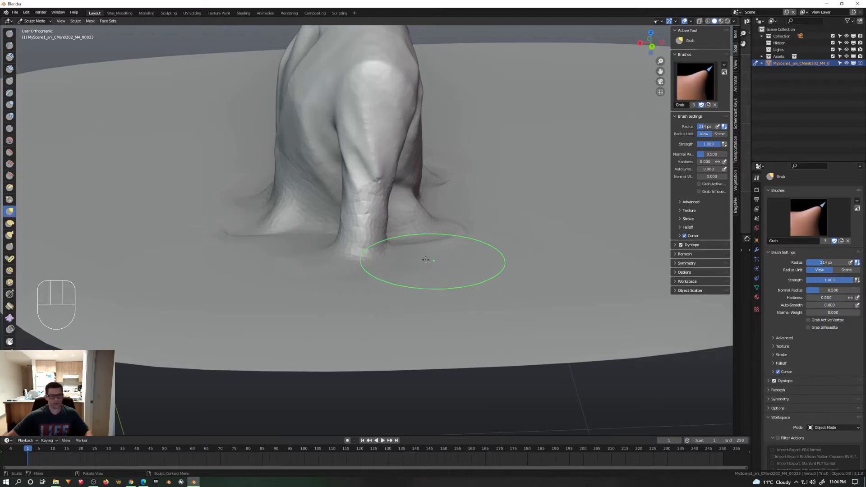
Step: Smooth the pulled fold behind the jacket and the surface between it and the left sleeve
{"action": "middle_click_drag", "start_coordinate": [481, 244], "coordinate": [445, 246]}
{"action": "left_click_drag", "start_coordinate": [457, 214], "coordinate": [477, 211], "text": "shift"}
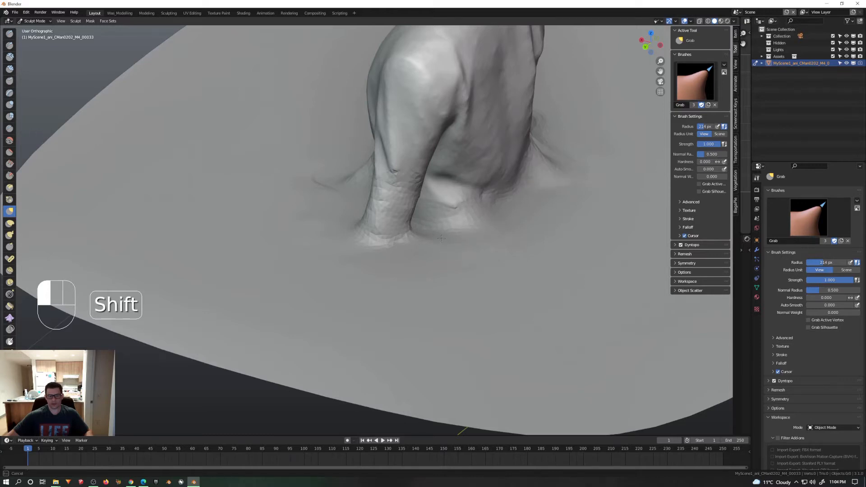
{"action": "left_click_drag", "start_coordinate": [441, 239], "coordinate": [424, 220], "text": "shift"}
{"action": "mouse_move", "coordinate": [420, 215]}
{"action": "middle_mouse_down"}
{"action": "mouse_move", "coordinate": [432, 198]}
{"action": "mouse_move", "coordinate": [509, 195]}
{"action": "middle_mouse_up"}
{"action": "left_click_drag", "start_coordinate": [462, 234], "coordinate": [451, 215], "text": "shift"}
Step: Smooth the jacket's front folds, the right sleeve's creases and its flared base
{"action": "left_click_drag", "start_coordinate": [339, 201], "coordinate": [323, 203], "text": "shift"}
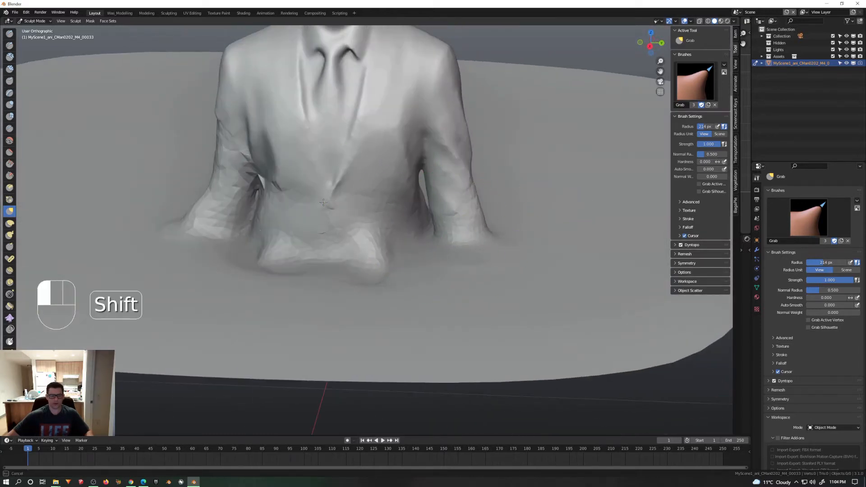
{"action": "left_click_drag", "start_coordinate": [248, 145], "coordinate": [246, 132], "text": "shift"}
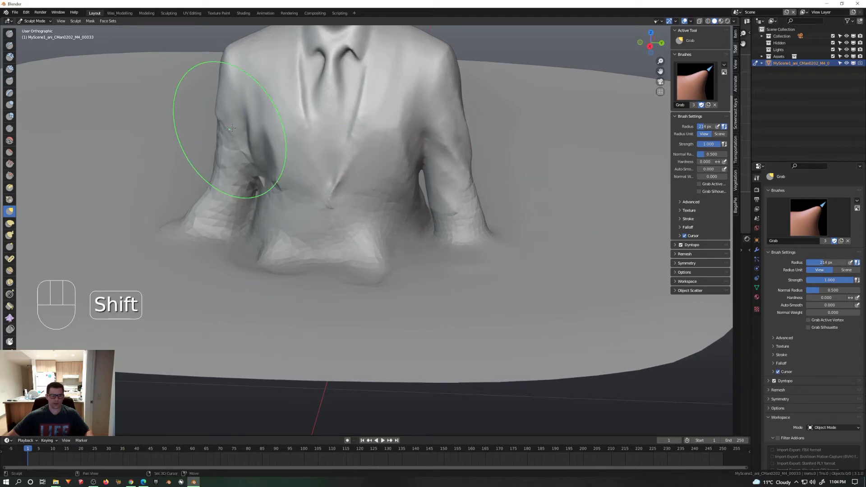
{"action": "left_click_drag", "start_coordinate": [248, 176], "coordinate": [217, 230], "text": "shift"}
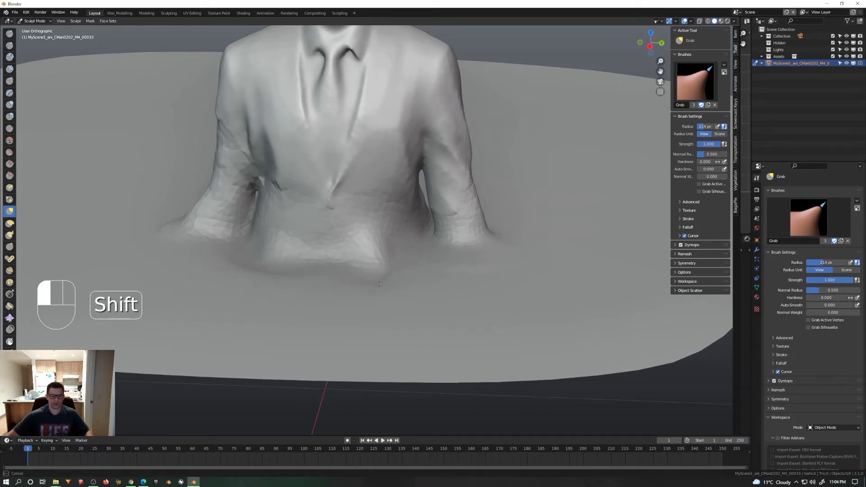
Step: Raise a broad mound at the jacket's front base and pull its fold outward past the left sleeve with a smaller Grab brush
{"action": "scroll", "coordinate": [387, 288], "scroll_direction": "down", "scroll_amount": 6}
{"action": "mouse_move", "coordinate": [444, 261]}
{"action": "middle_mouse_down"}
{"action": "mouse_move", "coordinate": [464, 251]}
{"action": "mouse_move", "coordinate": [416, 251]}
{"action": "mouse_move", "coordinate": [413, 261]}
{"action": "middle_mouse_up"}
{"action": "left_click_drag", "start_coordinate": [384, 261], "coordinate": [382, 258]}
{"action": "key", "text": "bracketleft"}
{"action": "key", "text": "bracketleft"}
{"action": "key", "text": "bracketleft"}
{"action": "key", "text": "bracketleft"}
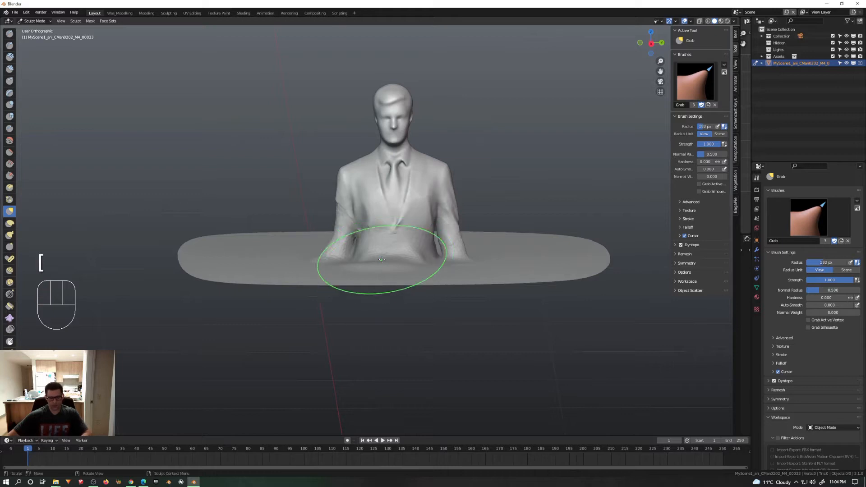
{"action": "key", "text": "bracketleft"}
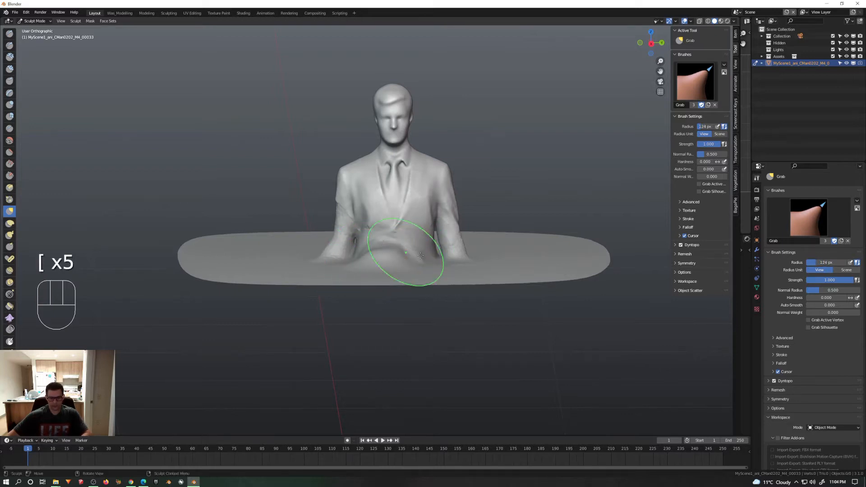
{"action": "left_click_drag", "start_coordinate": [413, 255], "coordinate": [483, 267]}
Step: Pull the right sleeve's base outward into the surface and smooth it together with the mound in front of the jacket
{"action": "key", "text": "bracketleft"}
{"action": "key", "text": "bracketleft"}
{"action": "key", "text": "bracketleft"}
{"action": "key", "text": "bracketleft"}
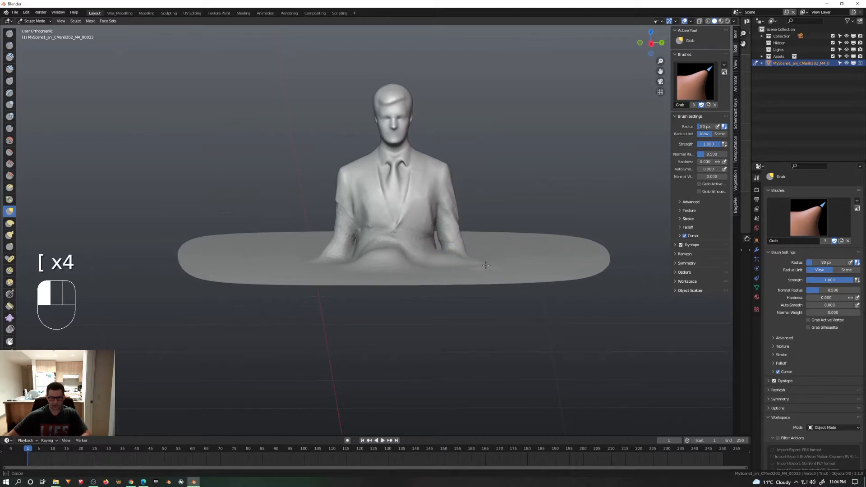
{"action": "scroll", "coordinate": [319, 246], "scroll_direction": "up", "scroll_amount": 3}
{"action": "key", "text": "bracketleft"}
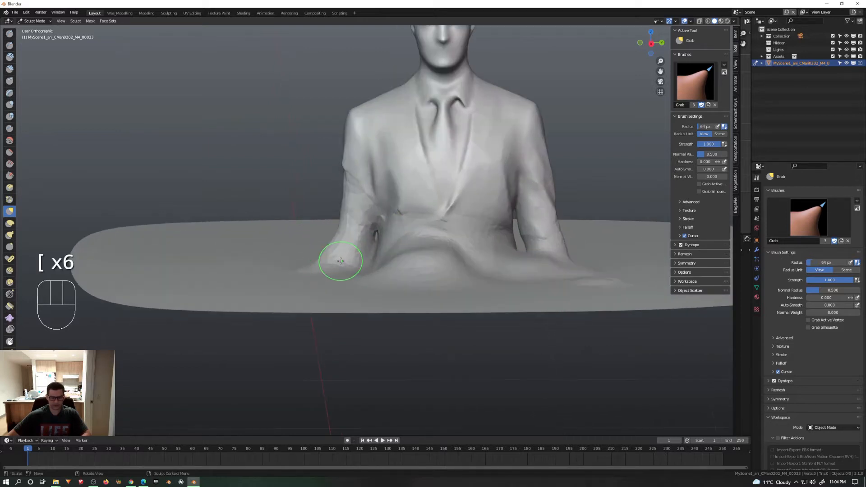
{"action": "key", "text": "bracketright"}
{"action": "key", "text": "bracketright"}
{"action": "key", "text": "bracketright"}
{"action": "key", "text": "bracketright"}
{"action": "key", "text": "bracketright"}
{"action": "key", "text": "bracketright"}
{"action": "key", "text": "bracketright"}
{"action": "left_click_drag", "start_coordinate": [338, 256], "coordinate": [336, 254]}
{"action": "mouse_move", "coordinate": [317, 272]}
{"action": "left_mouse_down"}
{"action": "mouse_move", "coordinate": [325, 261]}
{"action": "mouse_move", "coordinate": [336, 268]}
{"action": "left_mouse_up"}
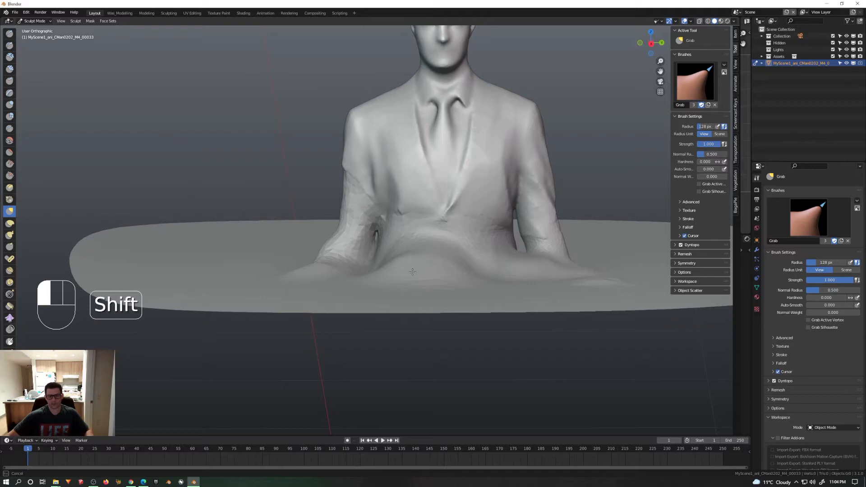
{"action": "left_click_drag", "start_coordinate": [413, 272], "coordinate": [419, 270], "text": "shift"}
Step: Return to Object Mode, apply Shade Smooth to the merged figure, and show its mesh data properties with Remesh collapsed
{"action": "scroll", "coordinate": [446, 264], "scroll_direction": "down", "scroll_amount": 3}
{"action": "mouse_move", "coordinate": [472, 263]}
{"action": "middle_mouse_down"}
{"action": "mouse_move", "coordinate": [523, 272]}
{"action": "mouse_move", "coordinate": [489, 299]}
{"action": "middle_mouse_up"}
{"action": "scroll", "coordinate": [479, 269], "scroll_direction": "up", "scroll_amount": 3}
{"action": "key", "text": "ctrl+Tab"}
{"action": "left_click", "coordinate": [475, 282]}
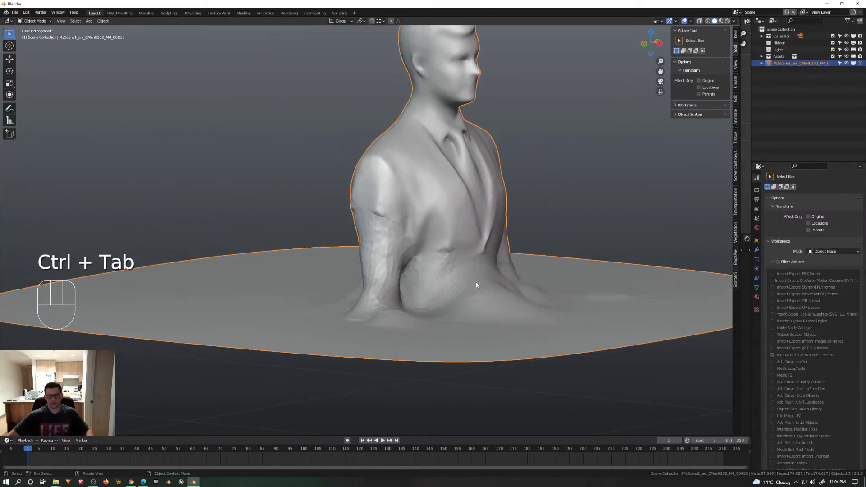
{"action": "scroll", "coordinate": [477, 283], "scroll_direction": "down", "scroll_amount": 3}
{"action": "middle_click_drag", "start_coordinate": [539, 274], "coordinate": [472, 299], "text": "shift"}
{"action": "middle_click_drag", "start_coordinate": [473, 298], "coordinate": [281, 299]}
{"action": "scroll", "coordinate": [280, 299], "scroll_direction": "up", "scroll_amount": 4}
{"action": "right_click", "coordinate": [280, 300]}
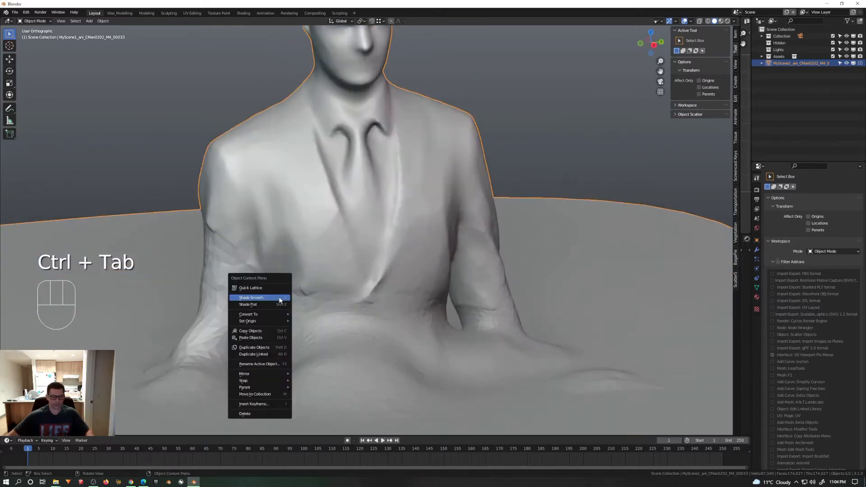
{"action": "left_click", "coordinate": [280, 299]}
{"action": "scroll", "coordinate": [563, 320], "scroll_direction": "down", "scroll_amount": 5}
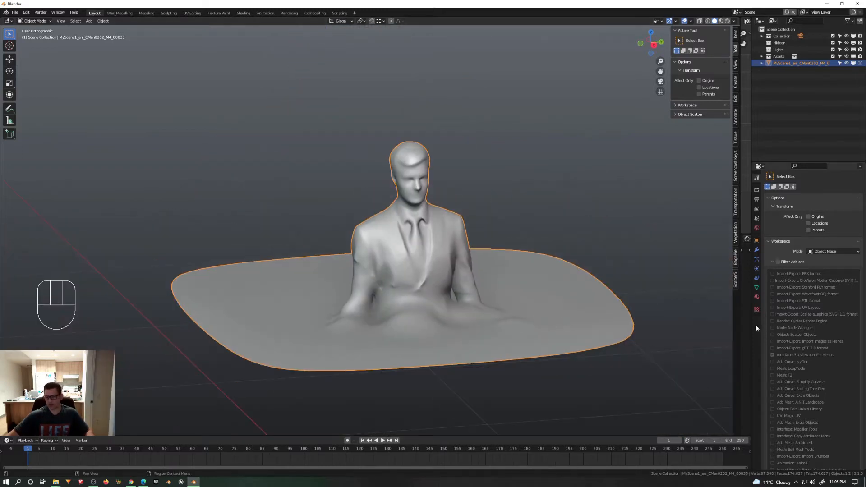
{"action": "left_click", "coordinate": [756, 289]}
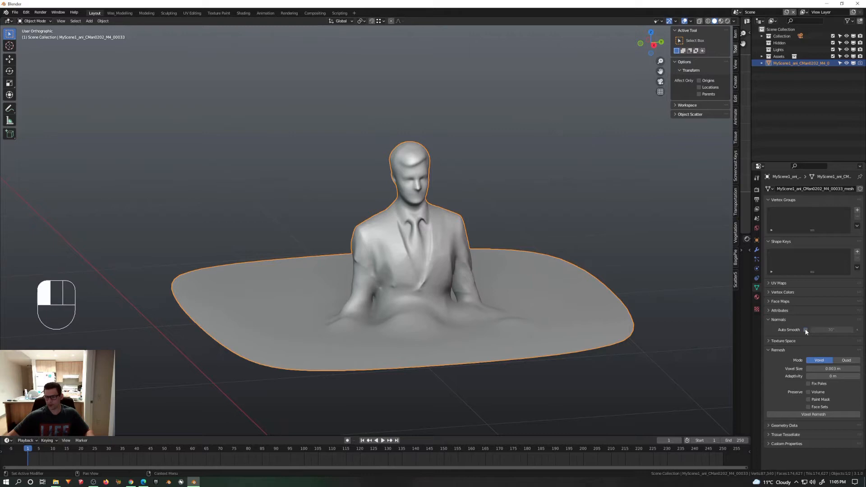
{"action": "left_click", "coordinate": [767, 351]}
Step: Switch the Shader Editor area to the Geometry Node Editor and widen it against the 3D viewport
{"action": "left_click_drag", "start_coordinate": [740, 188], "coordinate": [520, 193]}
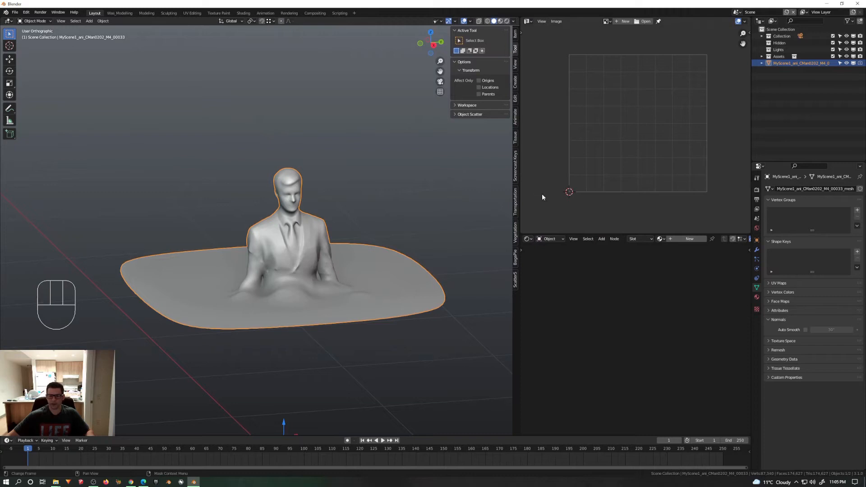
{"action": "left_click", "coordinate": [527, 239]}
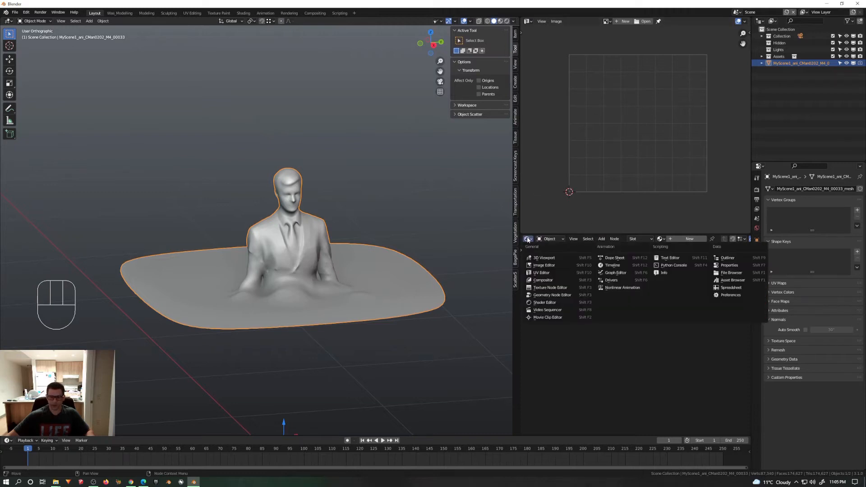
{"action": "left_click", "coordinate": [551, 296]}
{"action": "left_click_drag", "start_coordinate": [520, 259], "coordinate": [414, 249]}
{"action": "scroll", "coordinate": [225, 237], "scroll_direction": "up", "scroll_amount": 5}
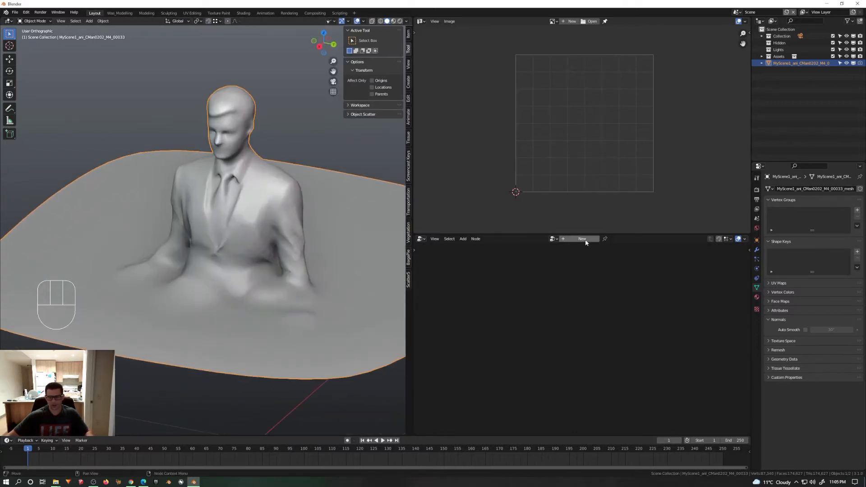
Step: Lower the figure straight down to the level of the 3D cursor in a right orthographic wireframe view
{"action": "scroll", "coordinate": [259, 219], "scroll_direction": "down", "scroll_amount": 5}
{"action": "middle_click_drag", "start_coordinate": [259, 219], "coordinate": [275, 194], "text": "ctrl+alt"}
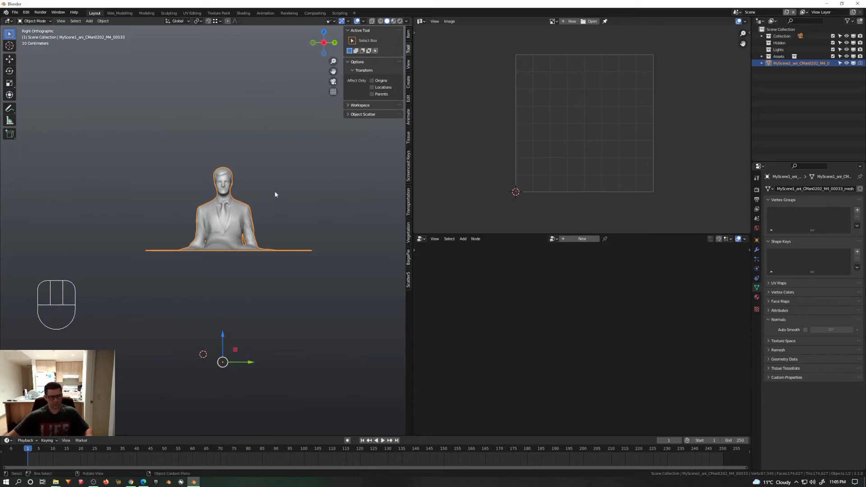
{"action": "key", "text": "shift"}
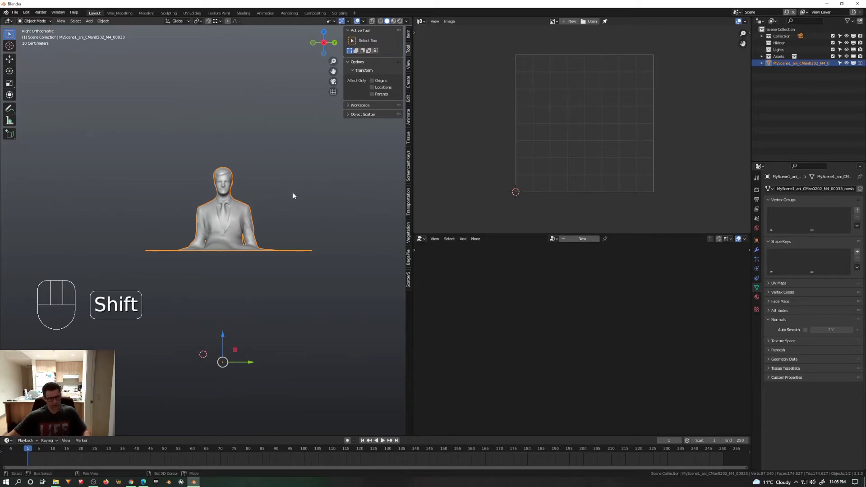
{"action": "key", "text": "shift+z"}
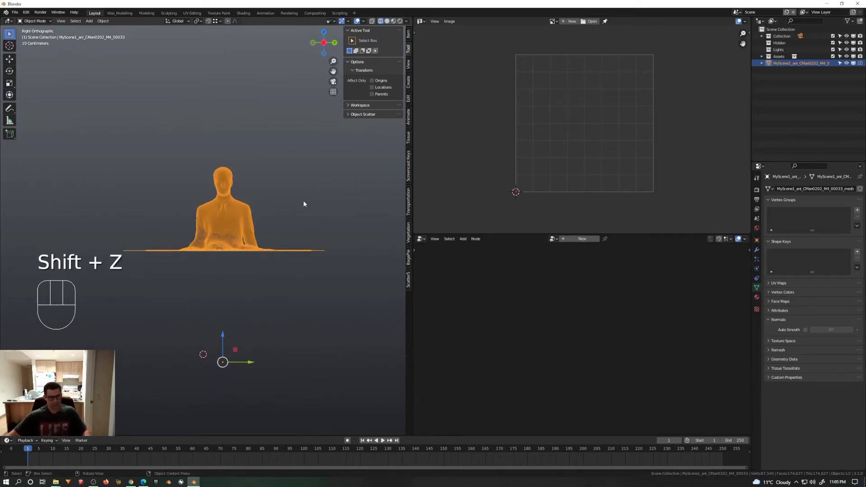
{"action": "key", "text": "g"}
{"action": "left_click", "coordinate": [314, 304]}
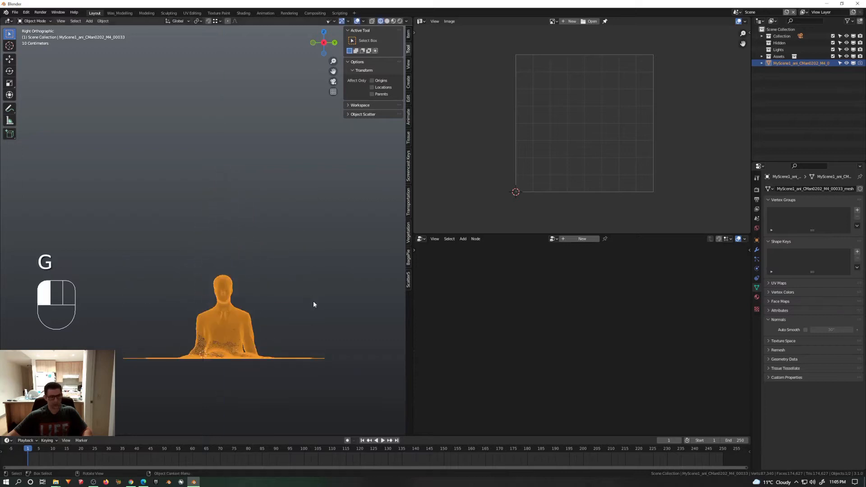
Step: Enable the grid overlay, align the figure's base with the ground line along Z, adjust it along Y, and restore solid shading
{"action": "left_click", "coordinate": [364, 23]}
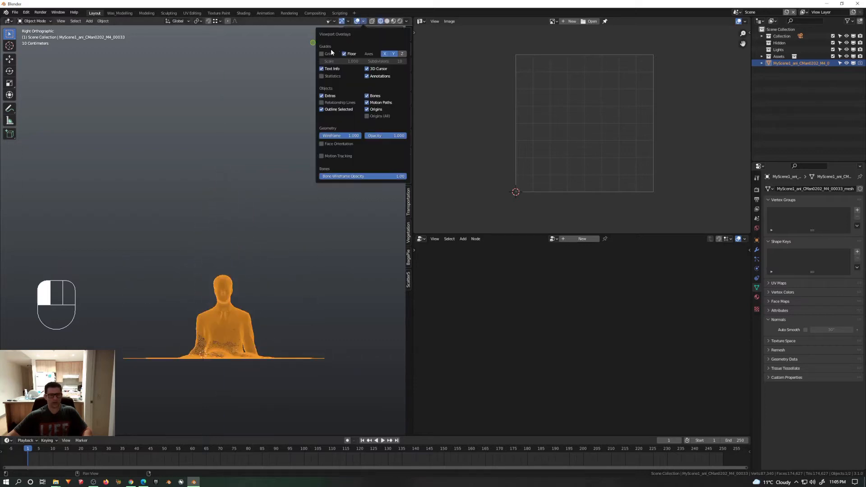
{"action": "left_click", "coordinate": [323, 53]}
{"action": "key", "text": "g"}
{"action": "key", "text": "z"}
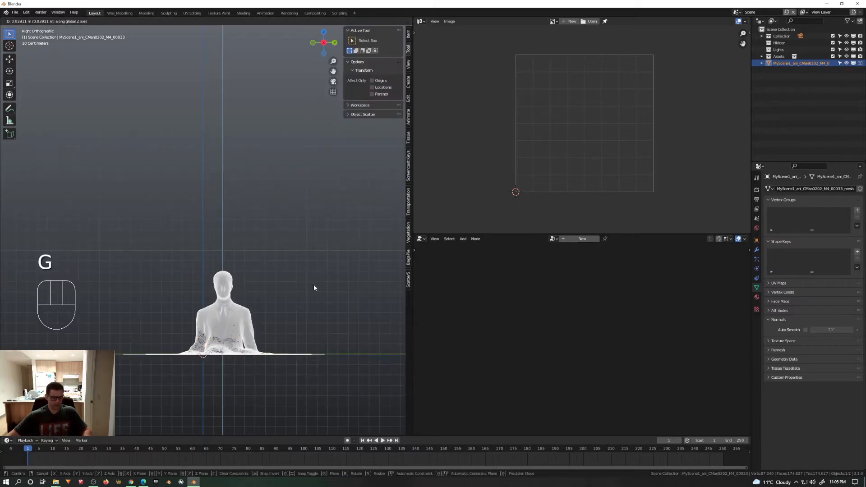
{"action": "left_click", "coordinate": [313, 287]}
{"action": "key", "text": "g"}
{"action": "key", "text": "y"}
{"action": "left_click", "coordinate": [292, 281]}
{"action": "mouse_move", "coordinate": [291, 281]}
{"action": "middle_mouse_down"}
{"action": "mouse_move", "coordinate": [268, 316]}
{"action": "mouse_move", "coordinate": [301, 271]}
{"action": "middle_mouse_up"}
{"action": "key", "text": "shift+z"}
{"action": "middle_click_drag", "start_coordinate": [266, 309], "coordinate": [289, 283], "text": "shift"}
{"action": "key", "text": "n"}
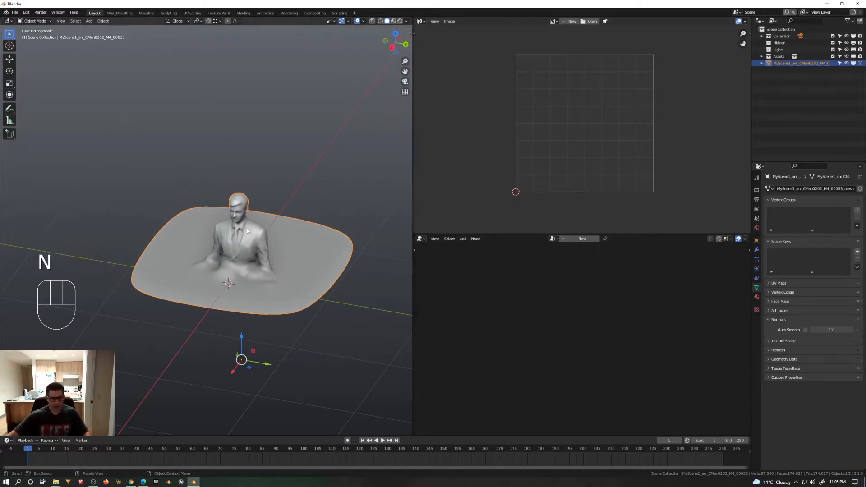
Step: Create a new geometry node tree for the figure and space the Group Input away from the Group Output
{"action": "left_click", "coordinate": [574, 240]}
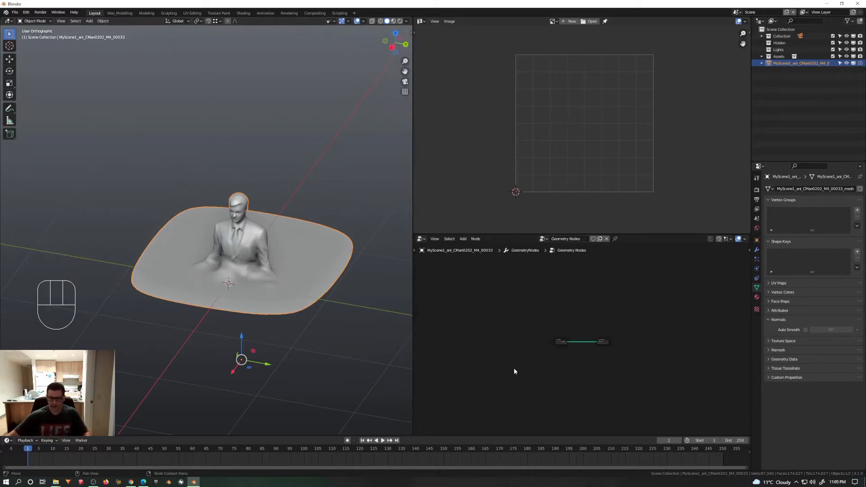
{"action": "scroll", "coordinate": [570, 344], "scroll_direction": "up", "scroll_amount": 10}
{"action": "scroll", "coordinate": [275, 266], "scroll_direction": "up", "scroll_amount": 1}
{"action": "middle_click_drag", "start_coordinate": [275, 266], "coordinate": [253, 249]}
{"action": "scroll", "coordinate": [252, 249], "scroll_direction": "up", "scroll_amount": 4}
{"action": "left_click_drag", "start_coordinate": [508, 320], "coordinate": [445, 321]}
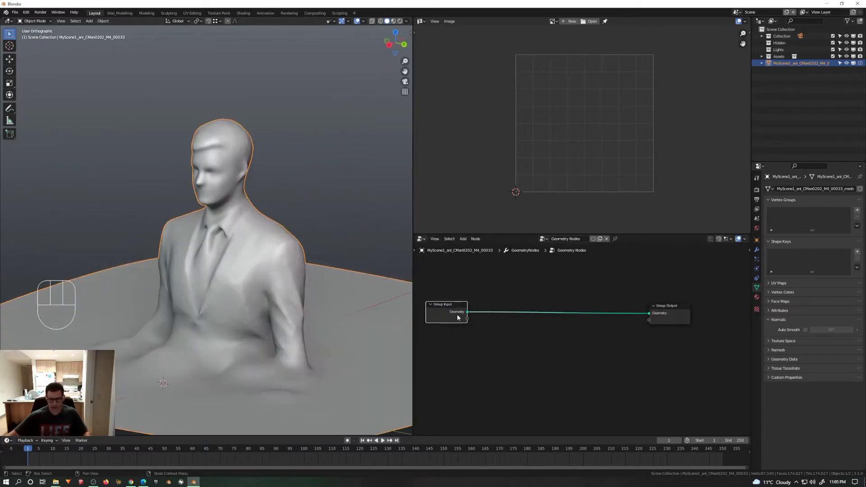
Step: Insert a Distribute Points on Faces node between Group Input and Group Output, and view the scattered points
{"action": "key", "text": "shift+a"}
{"action": "mouse_move", "coordinate": [491, 294]}
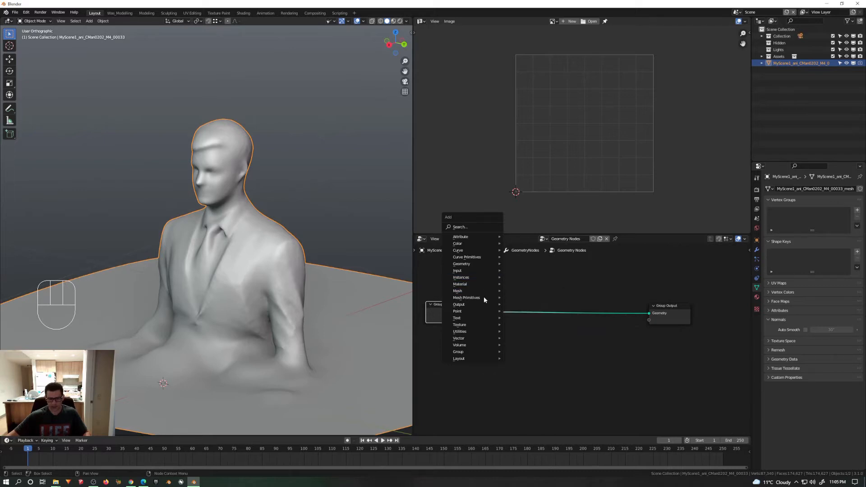
{"action": "left_click", "coordinate": [535, 310]}
{"action": "left_click", "coordinate": [494, 297]}
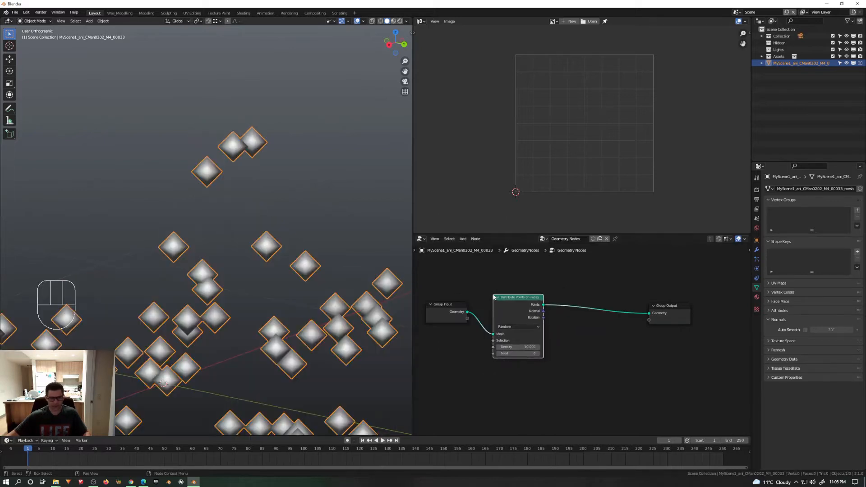
{"action": "scroll", "coordinate": [320, 267], "scroll_direction": "down", "scroll_amount": 6}
{"action": "middle_click_drag", "start_coordinate": [319, 266], "coordinate": [294, 230], "text": "shift"}
{"action": "middle_click_drag", "start_coordinate": [294, 229], "coordinate": [276, 235]}
{"action": "scroll", "coordinate": [276, 235], "scroll_direction": "up", "scroll_amount": 3}
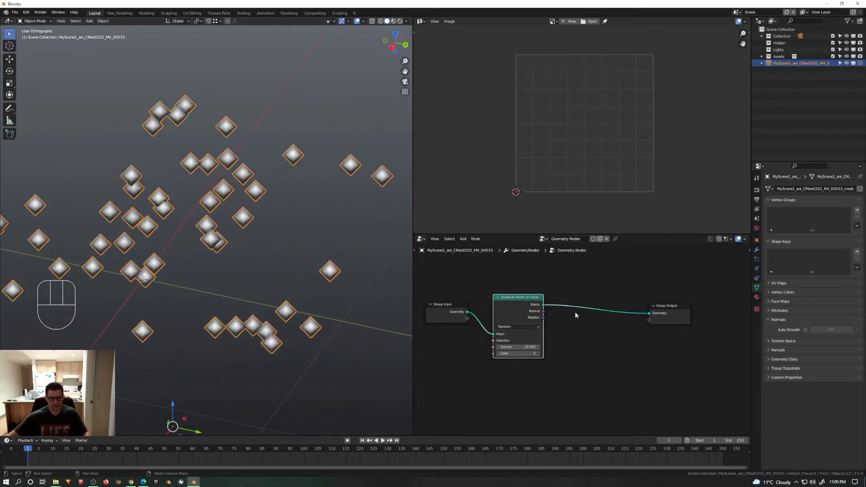
Step: Set the point distribution to Poisson Disk with a Distance Min of 0.001 m, and move Group Input farther from it
{"action": "left_click", "coordinate": [520, 326]}
{"action": "left_click", "coordinate": [518, 342]}
{"action": "scroll", "coordinate": [582, 351], "scroll_direction": "up", "scroll_amount": 2}
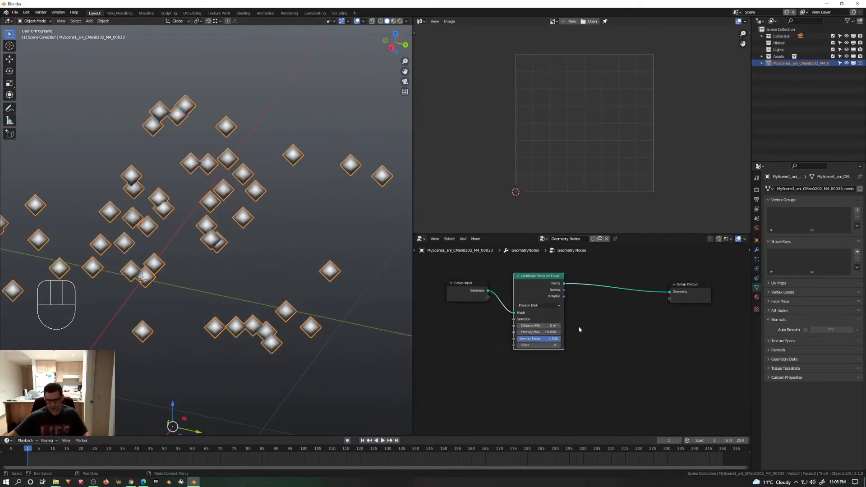
{"action": "left_click_drag", "start_coordinate": [439, 280], "coordinate": [405, 293]}
{"action": "middle_click_drag", "start_coordinate": [509, 327], "coordinate": [493, 308]}
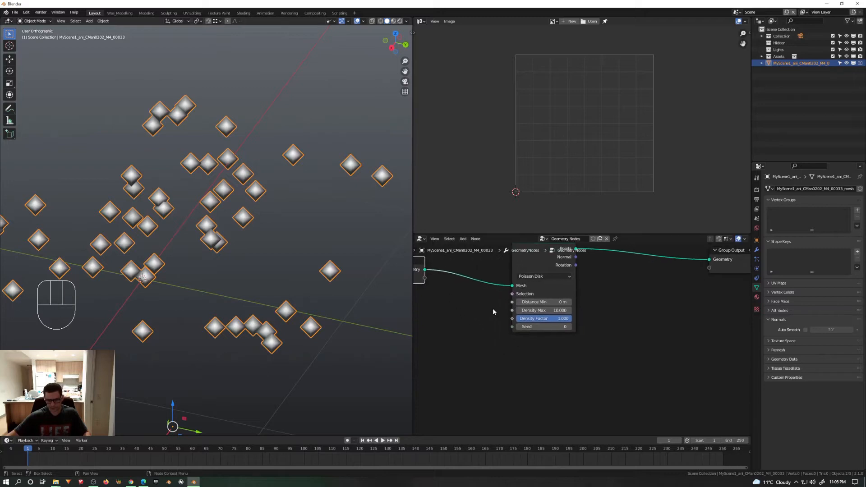
{"action": "scroll", "coordinate": [535, 325], "scroll_direction": "up", "scroll_amount": 1}
{"action": "middle_click_drag", "start_coordinate": [537, 327], "coordinate": [581, 330]}
{"action": "left_click", "coordinate": [606, 304]}
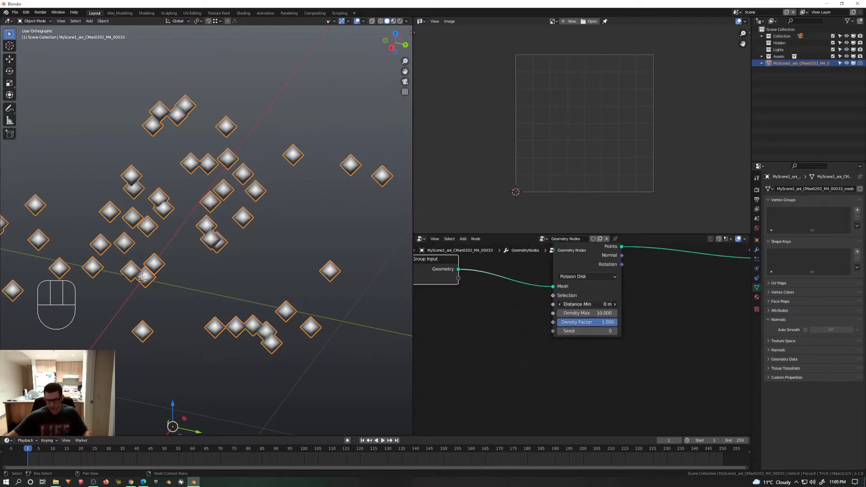
{"action": "key", "text": "BackSpace"}
{"action": "type", "text": ".001"}
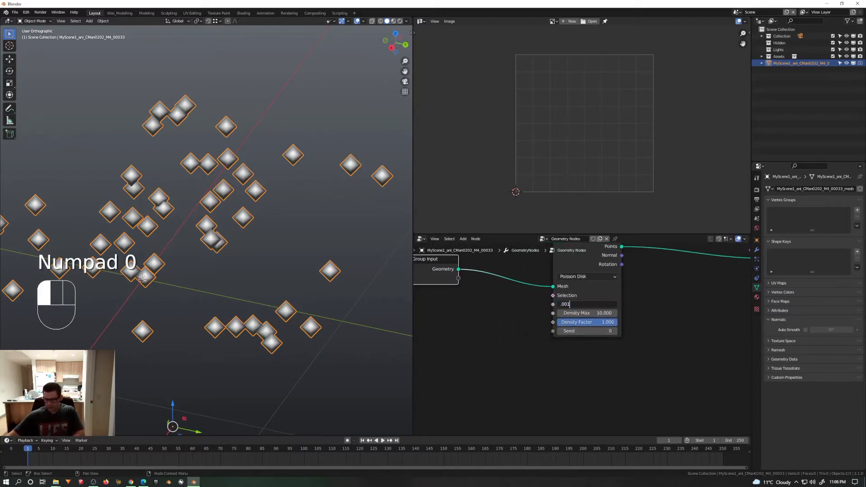
{"action": "key", "text": "Return"}
Step: Add a Math node below the Group Input and set its operation to Multiply
{"action": "middle_click_drag", "start_coordinate": [491, 333], "coordinate": [529, 332]}
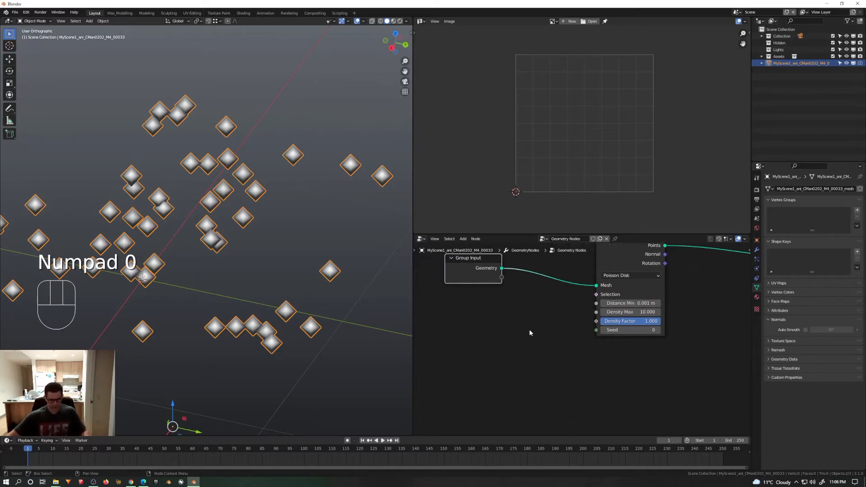
{"action": "key", "text": "q"}
{"action": "left_click", "coordinate": [519, 342]}
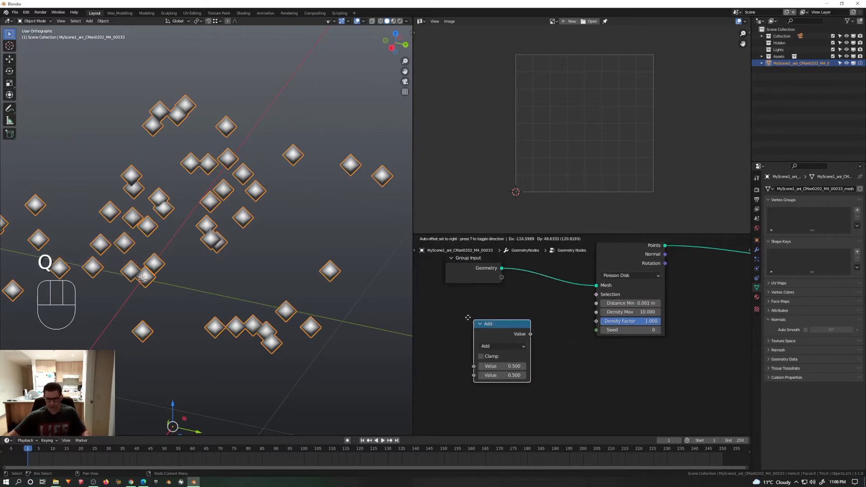
{"action": "left_click", "coordinate": [477, 331]}
{"action": "left_click", "coordinate": [478, 336]}
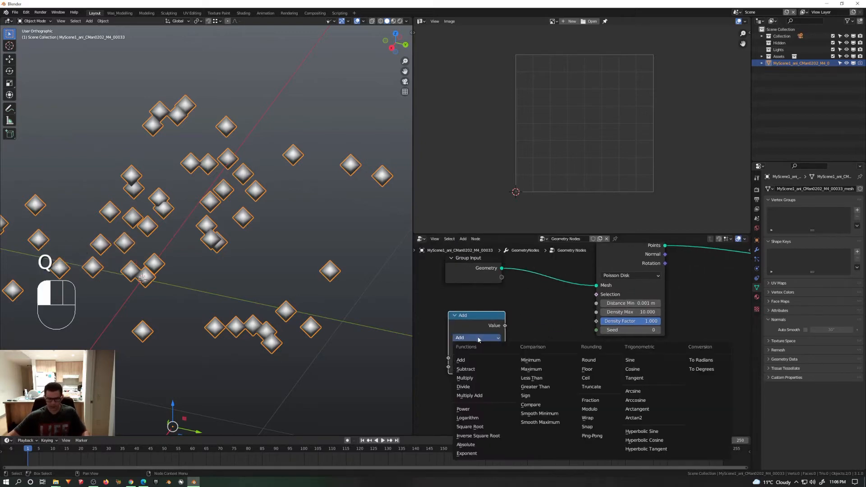
{"action": "left_click", "coordinate": [478, 381]}
Step: Set the Multiply node's second value to 10000
{"action": "middle_click_drag", "start_coordinate": [526, 345], "coordinate": [554, 306]}
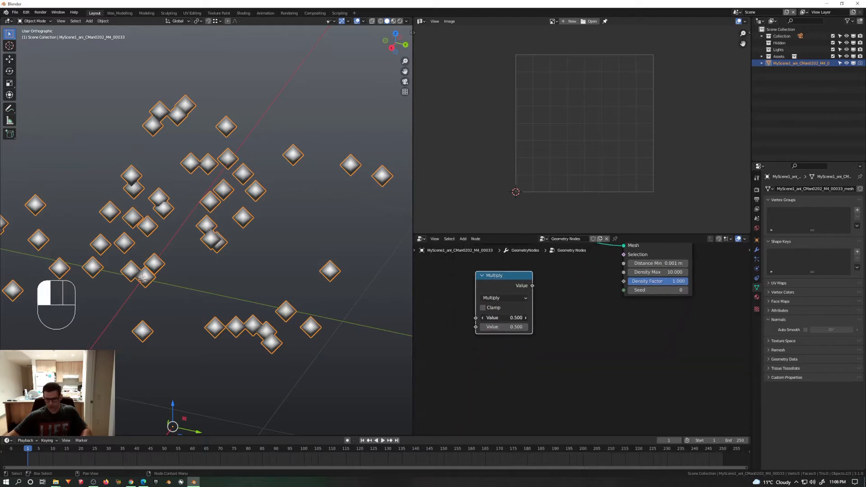
{"action": "left_click", "coordinate": [513, 328]}
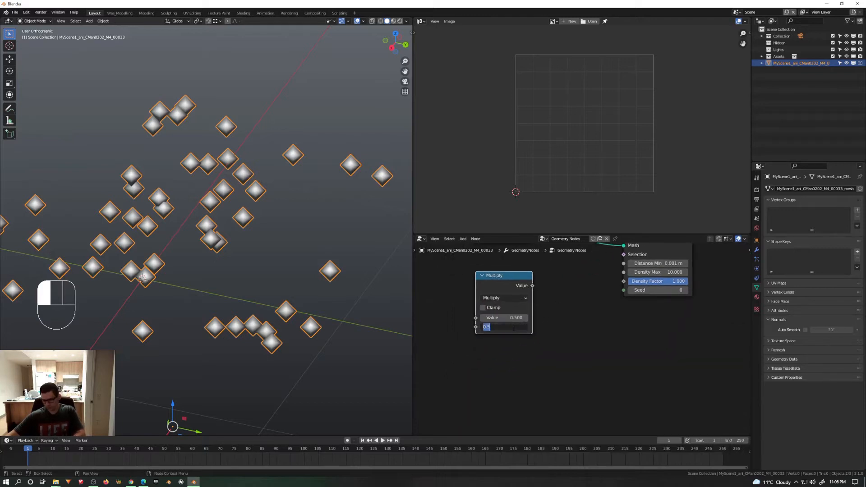
{"action": "type", "text": "10000"}
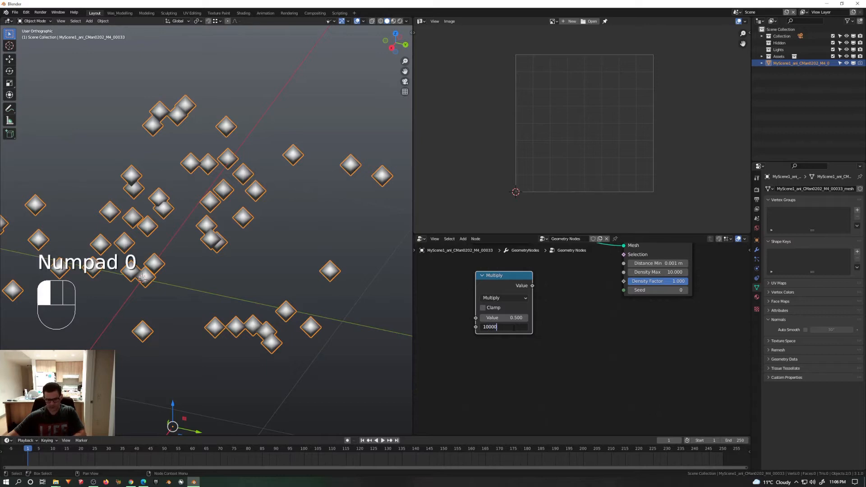
{"action": "left_click", "coordinate": [551, 325]}
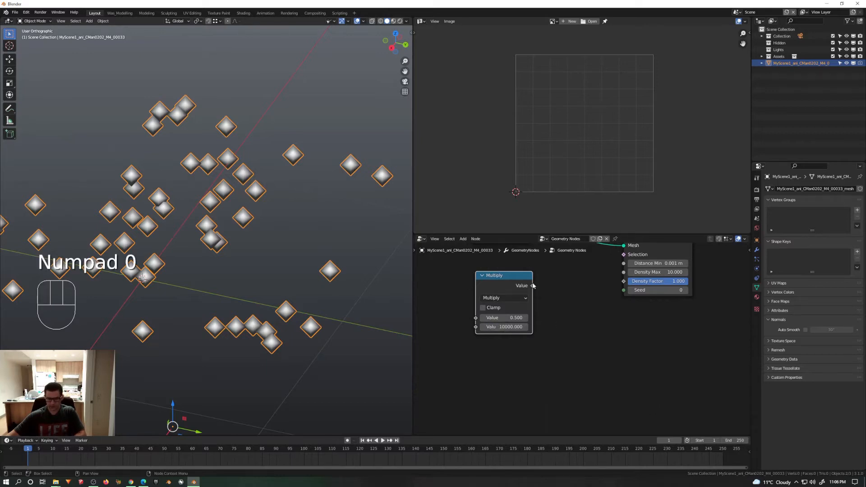
Step: Feed the Multiply node's result into Density Max and view the scattered points from a lower angle
{"action": "left_click_drag", "start_coordinate": [533, 286], "coordinate": [624, 275]}
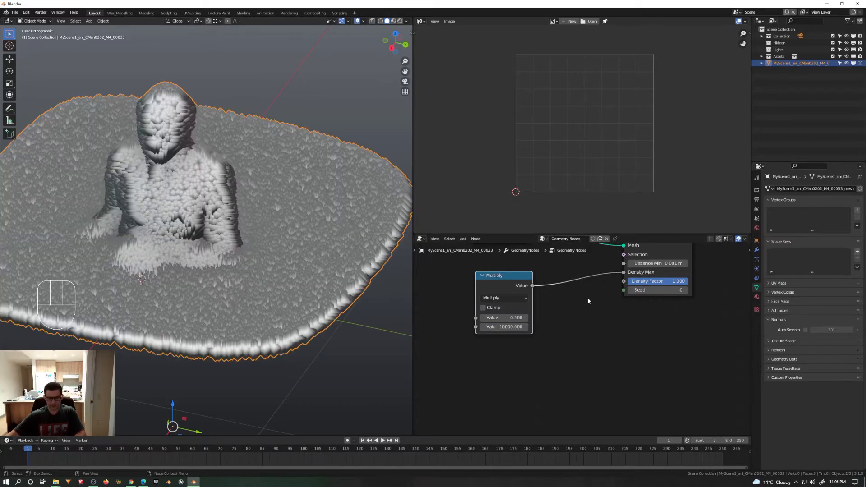
{"action": "middle_click_drag", "start_coordinate": [536, 327], "coordinate": [569, 321]}
{"action": "middle_click_drag", "start_coordinate": [392, 291], "coordinate": [270, 244]}
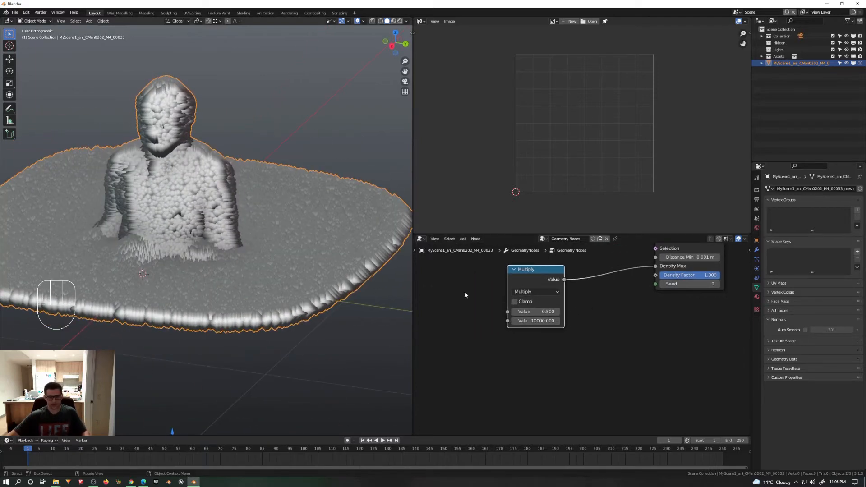
Step: Set the Multiply node's second value to 10 and its first value to 241.2
{"action": "left_click", "coordinate": [536, 321]}
{"action": "type", "text": "10"}
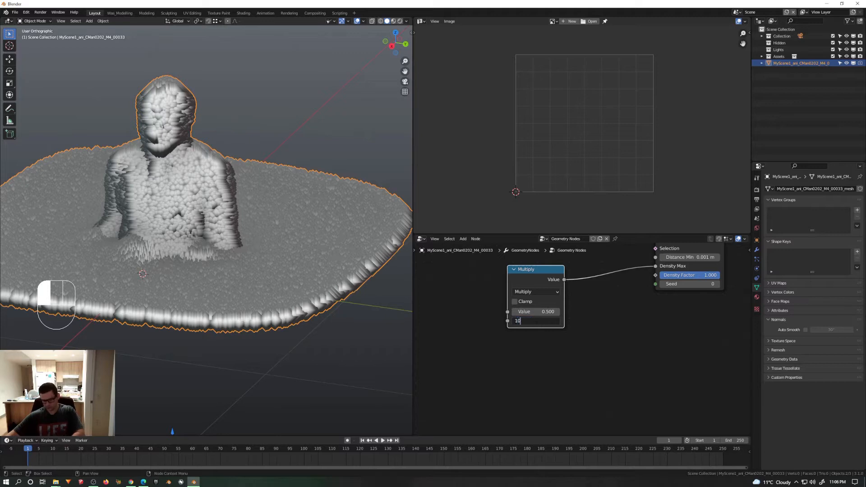
{"action": "key", "text": "Return"}
{"action": "left_click_drag", "start_coordinate": [548, 312], "coordinate": [686, 311]}
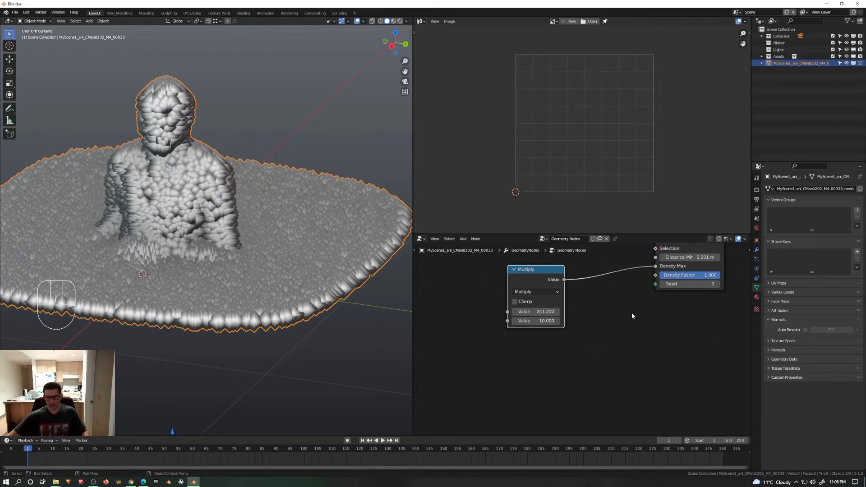
Step: Insert a Set Point Radius node between Distribute Points on Faces and Group Output
{"action": "middle_click_drag", "start_coordinate": [632, 313], "coordinate": [537, 346]}
{"action": "scroll", "coordinate": [647, 279], "scroll_direction": "down", "scroll_amount": 7}
{"action": "middle_click_drag", "start_coordinate": [648, 280], "coordinate": [610, 313]}
{"action": "scroll", "coordinate": [611, 314], "scroll_direction": "up", "scroll_amount": 4}
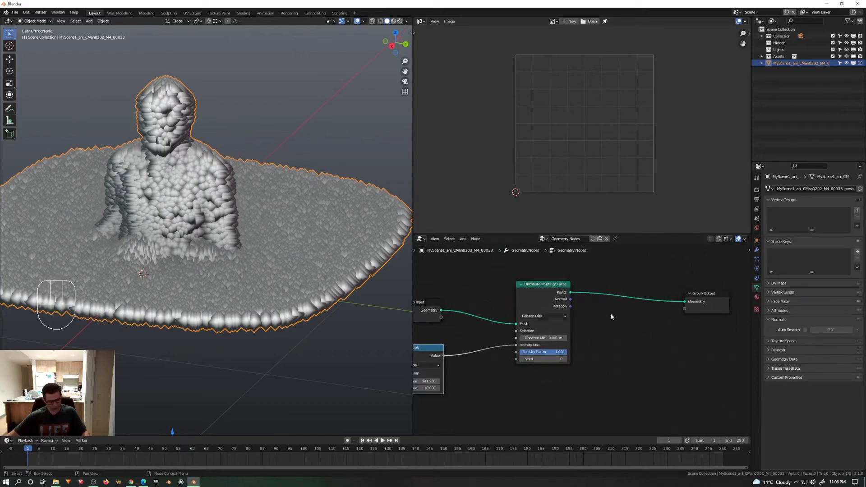
{"action": "key", "text": "shift+a"}
{"action": "mouse_move", "coordinate": [611, 315]}
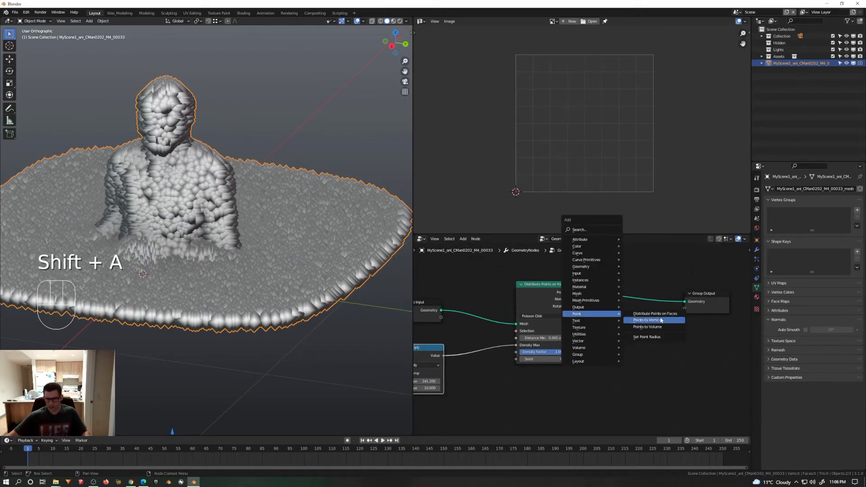
{"action": "left_click", "coordinate": [647, 337]}
{"action": "left_click", "coordinate": [631, 319]}
{"action": "scroll", "coordinate": [631, 319], "scroll_direction": "up", "scroll_amount": 3}
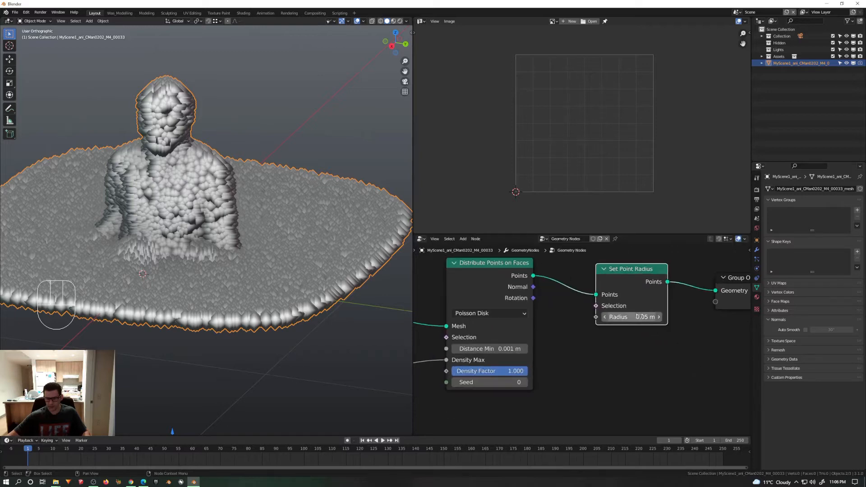
Step: Set the point radius to 0.002 m and inspect the smaller points on the figure
{"action": "double_click", "coordinate": [634, 317]}
{"action": "key", "text": "BackSpace"}
{"action": "type", "text": ".00"}
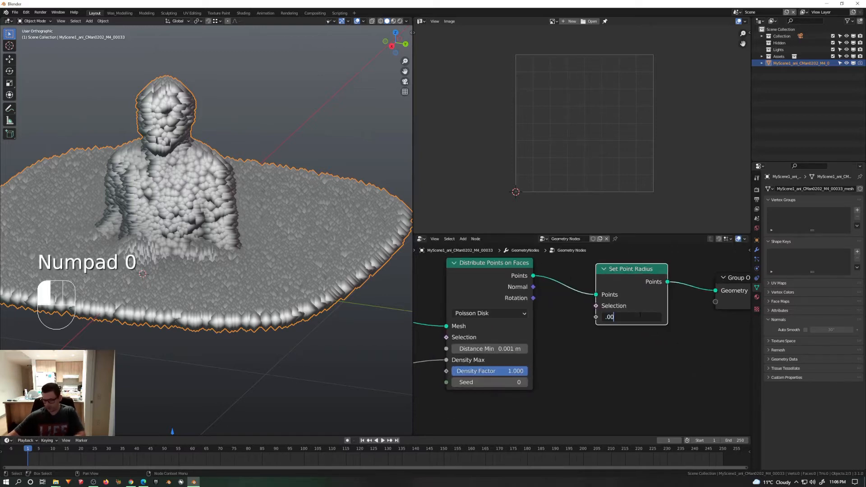
{"action": "type", "text": "2"}
{"action": "key", "text": "Return"}
{"action": "scroll", "coordinate": [188, 206], "scroll_direction": "up", "scroll_amount": 8}
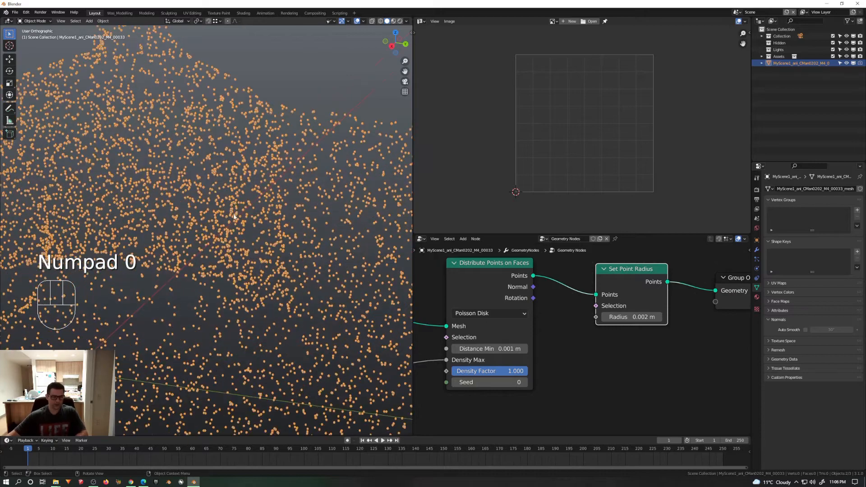
{"action": "middle_click_drag", "start_coordinate": [236, 212], "coordinate": [253, 221]}
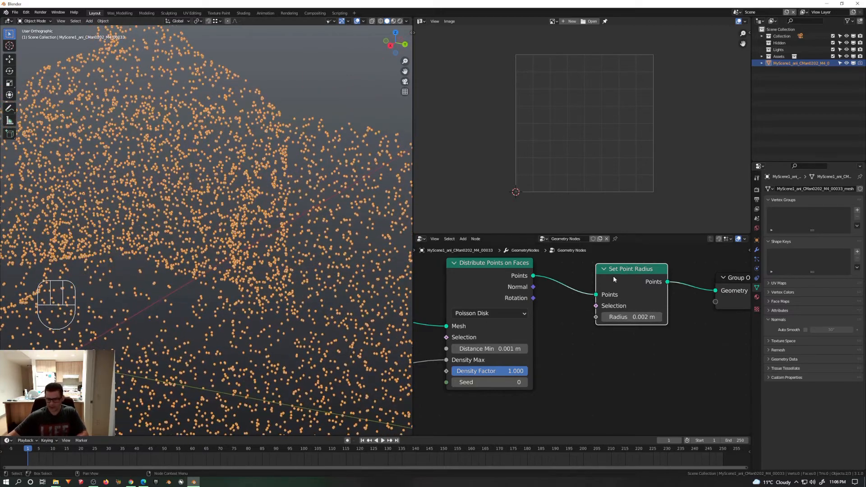
Step: Add a Random Value node below Set Point Radius and connect its value to the Radius input
{"action": "left_click_drag", "start_coordinate": [614, 277], "coordinate": [623, 268]}
{"action": "middle_click_drag", "start_coordinate": [587, 315], "coordinate": [597, 313]}
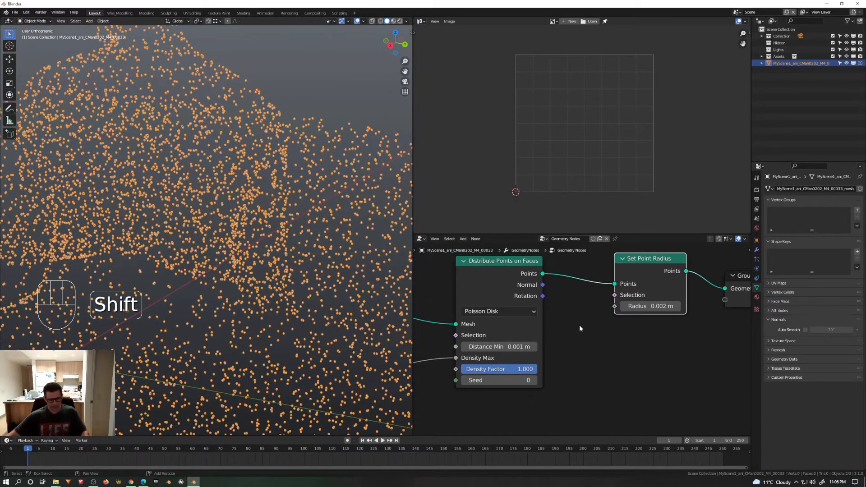
{"action": "key", "text": "shift+a"}
{"action": "mouse_move", "coordinate": [567, 346]}
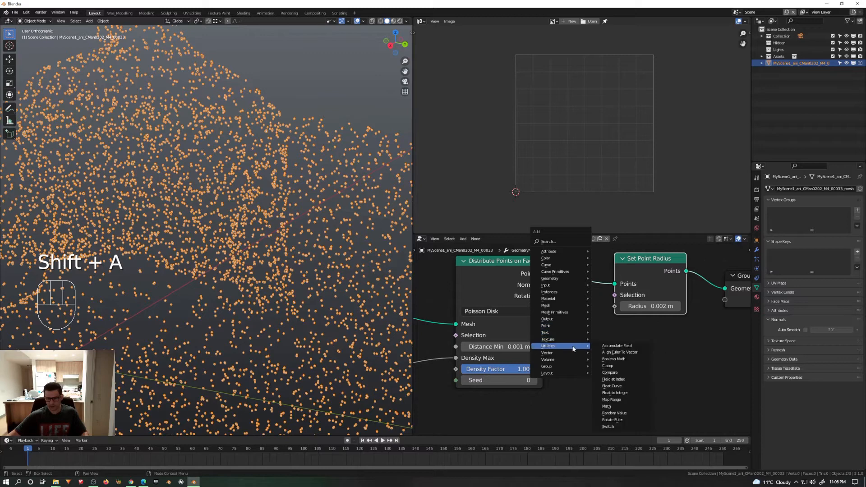
{"action": "left_click", "coordinate": [614, 414]}
{"action": "left_click", "coordinate": [618, 348]}
{"action": "middle_click_drag", "start_coordinate": [618, 348], "coordinate": [576, 346]}
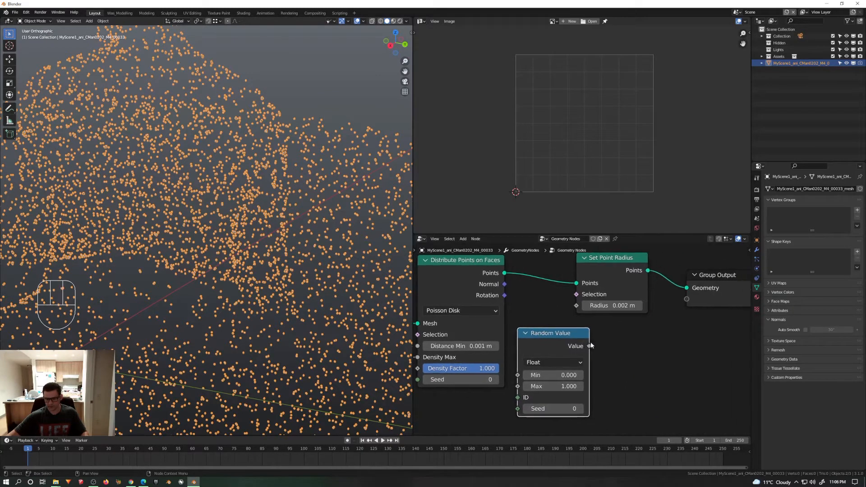
{"action": "left_click_drag", "start_coordinate": [589, 346], "coordinate": [576, 306]}
Step: Set the Random Value node's Max to 0.002 and inspect the points
{"action": "scroll", "coordinate": [230, 243], "scroll_direction": "down", "scroll_amount": 6}
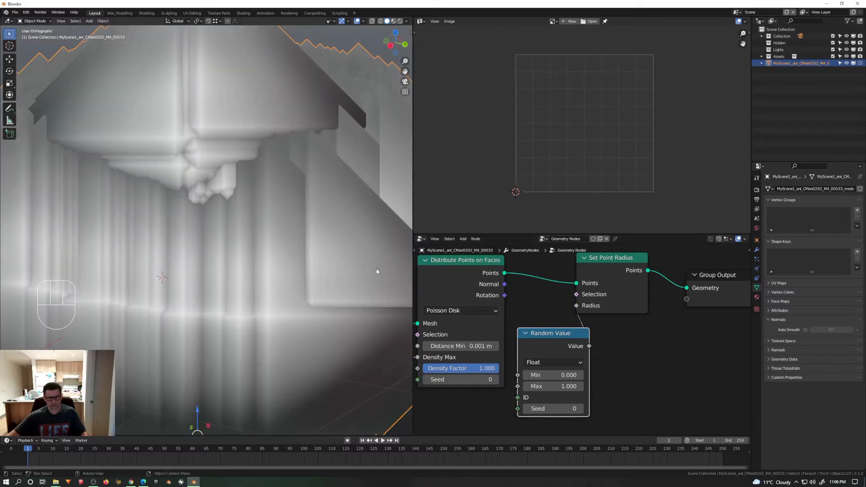
{"action": "scroll", "coordinate": [609, 366], "scroll_direction": "up", "scroll_amount": 2}
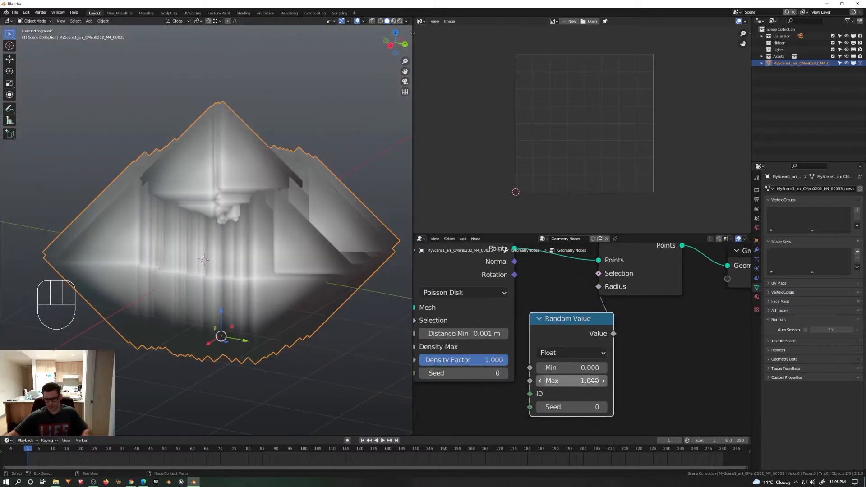
{"action": "left_click", "coordinate": [595, 381]}
{"action": "type", "text": ".002"}
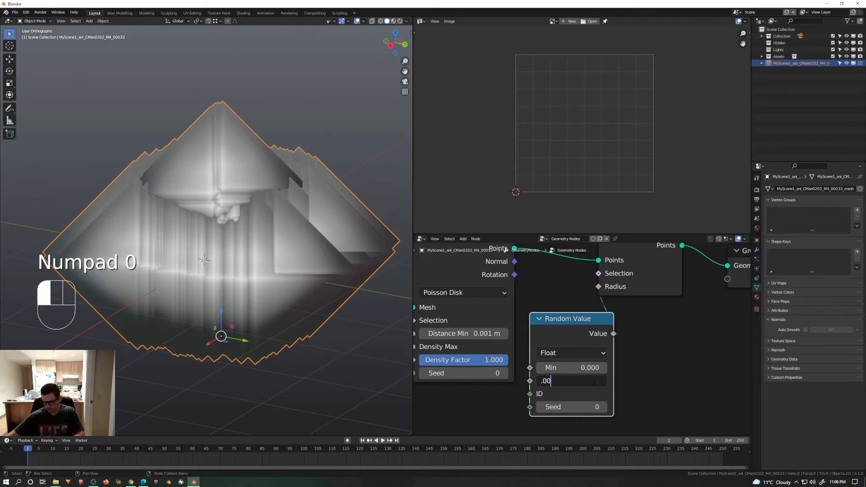
{"action": "key", "text": "Return"}
{"action": "scroll", "coordinate": [265, 270], "scroll_direction": "up", "scroll_amount": 4}
{"action": "scroll", "coordinate": [255, 240], "scroll_direction": "up", "scroll_amount": 3}
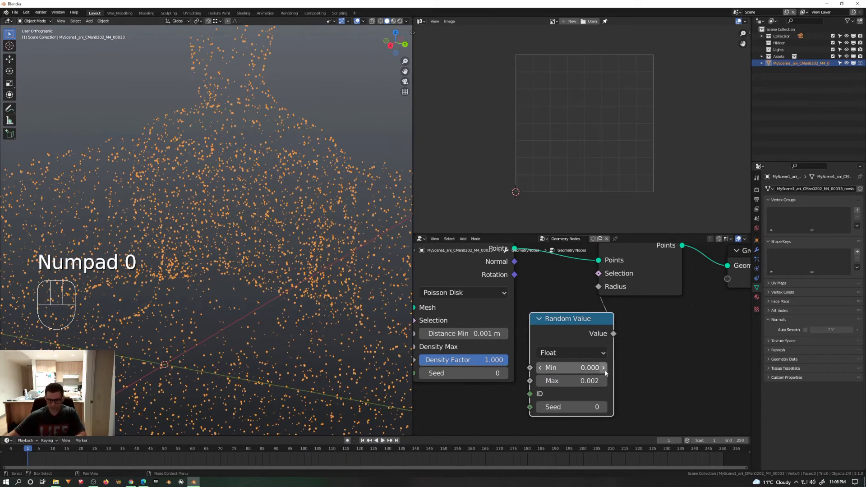
Step: Set the Random Value node's Min to 0.001 and Max to 0.003, and view the whole figure
{"action": "scroll", "coordinate": [605, 379], "scroll_direction": "up", "scroll_amount": 2}
{"action": "left_click", "coordinate": [577, 361]}
{"action": "type", "text": "0.001"}
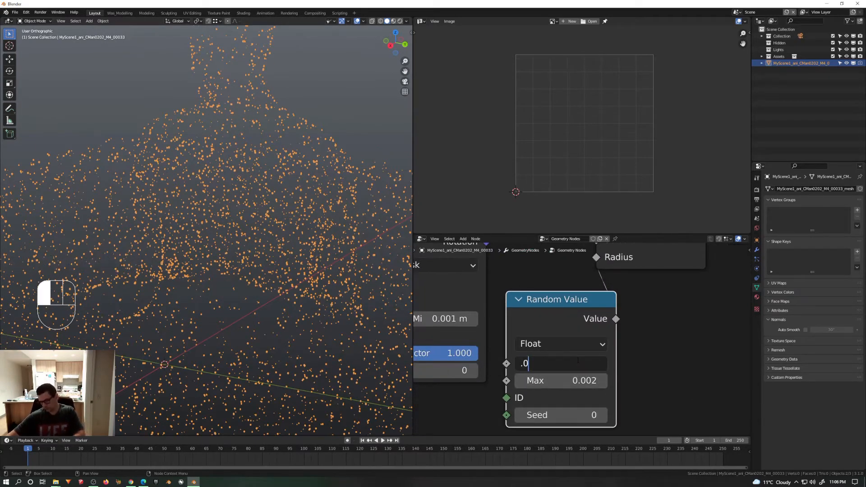
{"action": "key", "text": "Return"}
{"action": "left_click", "coordinate": [587, 381]}
{"action": "type", "text": "."}
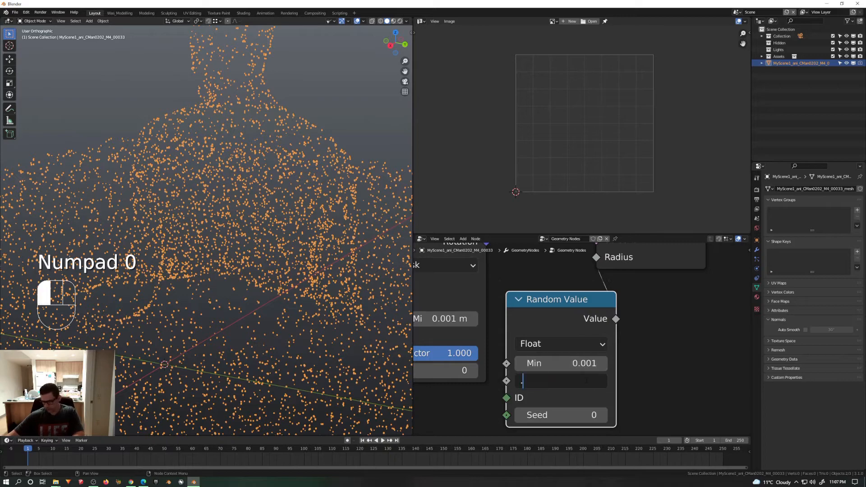
{"action": "type", "text": "003"}
{"action": "key", "text": "Return"}
{"action": "scroll", "coordinate": [277, 271], "scroll_direction": "down", "scroll_amount": 4}
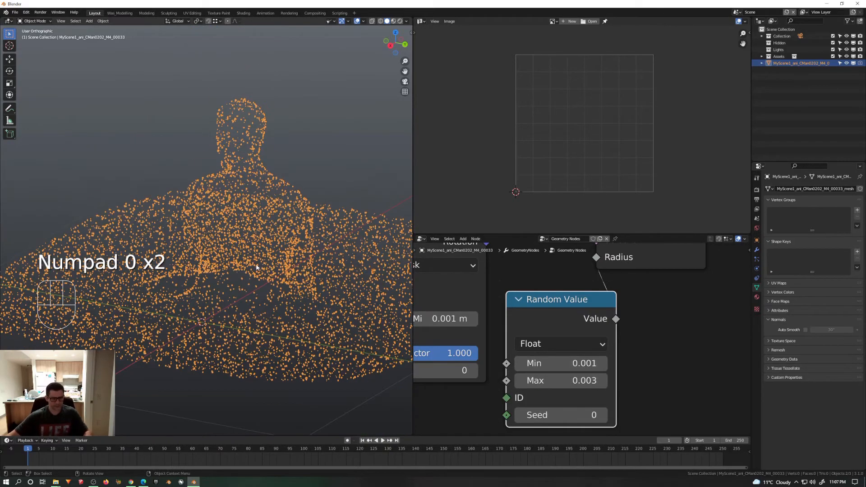
{"action": "scroll", "coordinate": [276, 271], "scroll_direction": "down", "scroll_amount": 3}
{"action": "scroll", "coordinate": [548, 324], "scroll_direction": "down", "scroll_amount": 6}
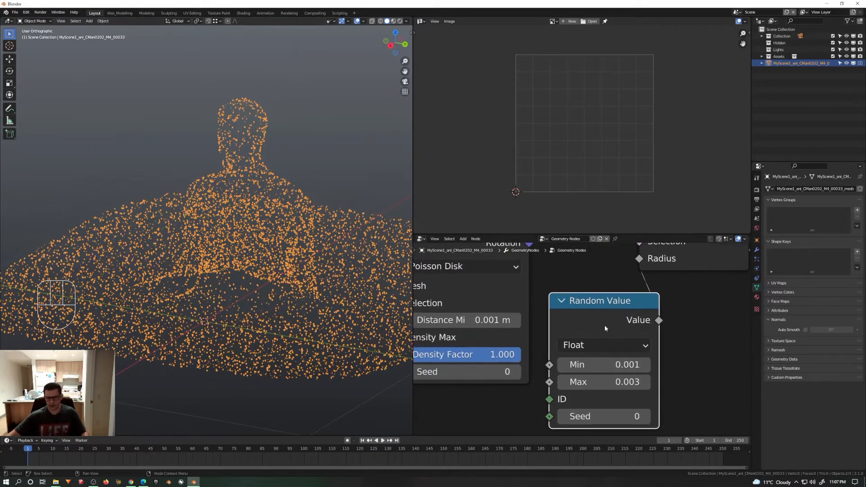
Step: Collapse the Random Value node beneath Distribute Points on Faces, and select both together with Set Point Radius
{"action": "key", "text": "h"}
{"action": "left_click_drag", "start_coordinate": [621, 311], "coordinate": [570, 345]}
{"action": "left_click", "coordinate": [590, 299]}
{"action": "left_click_drag", "start_coordinate": [599, 311], "coordinate": [557, 345]}
{"action": "scroll", "coordinate": [481, 339], "scroll_direction": "up", "scroll_amount": 3}
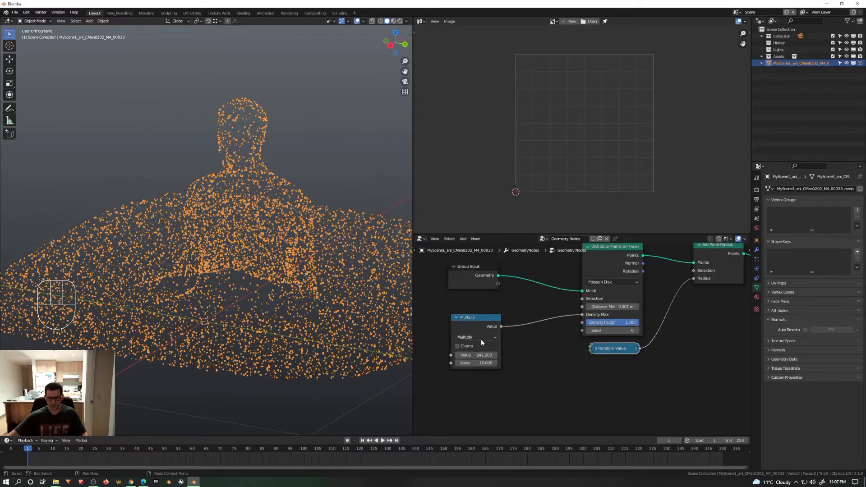
{"action": "scroll", "coordinate": [496, 336], "scroll_direction": "down", "scroll_amount": 5}
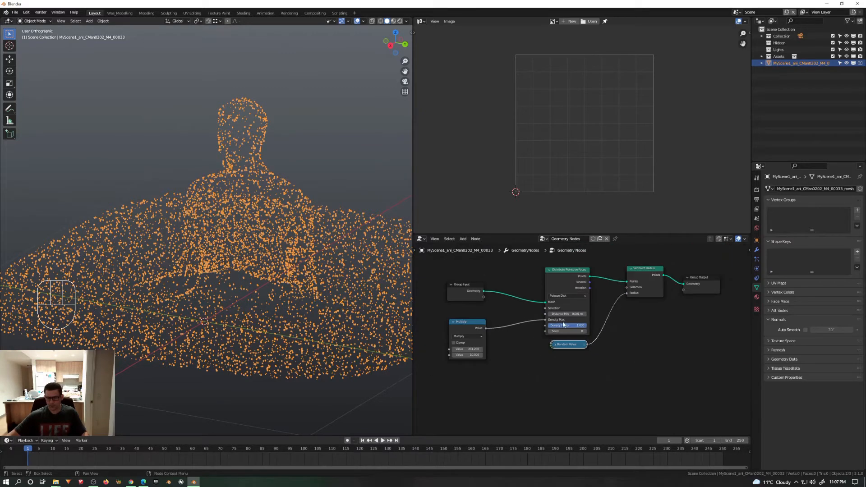
{"action": "scroll", "coordinate": [560, 342], "scroll_direction": "down", "scroll_amount": 1}
{"action": "left_click_drag", "start_coordinate": [610, 277], "coordinate": [527, 371]}
{"action": "key", "text": "shift+d"}
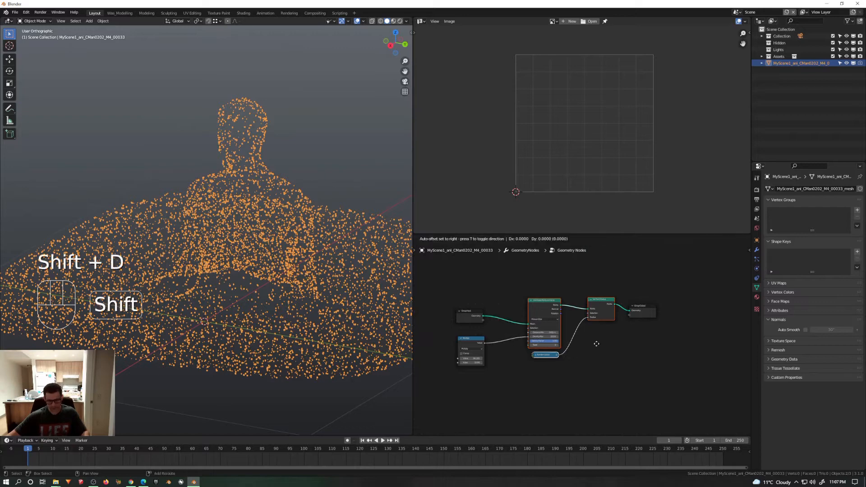
{"action": "middle_click_drag", "start_coordinate": [569, 376], "coordinate": [570, 342]}
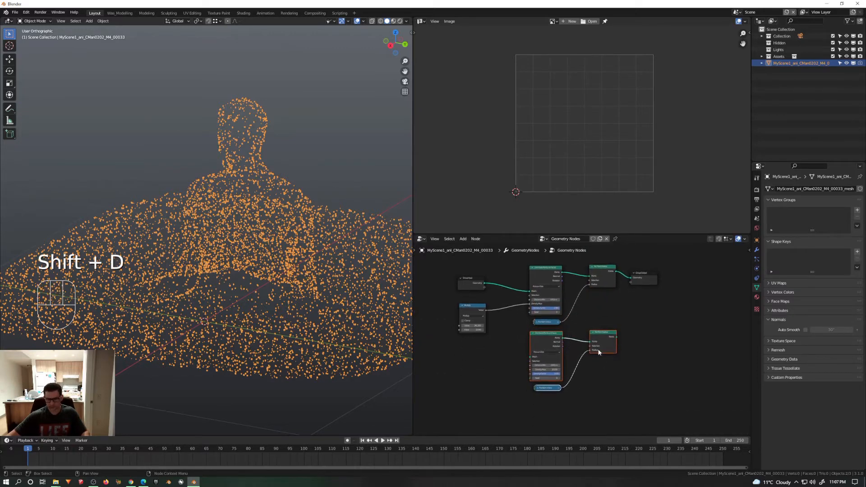
{"action": "key", "text": "ctrl+z"}
Step: Group the three selected point nodes, return to the main node tree and move the group node higher
{"action": "mouse_move", "coordinate": [598, 306]}
{"action": "middle_mouse_down"}
{"action": "mouse_move", "coordinate": [593, 344]}
{"action": "mouse_move", "coordinate": [587, 320]}
{"action": "middle_mouse_up"}
{"action": "scroll", "coordinate": [589, 341], "scroll_direction": "up", "scroll_amount": 2}
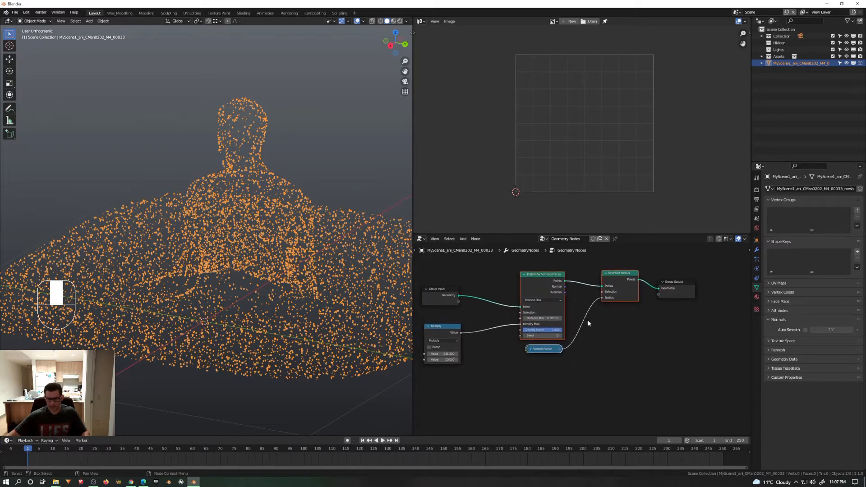
{"action": "key", "text": "ctrl"}
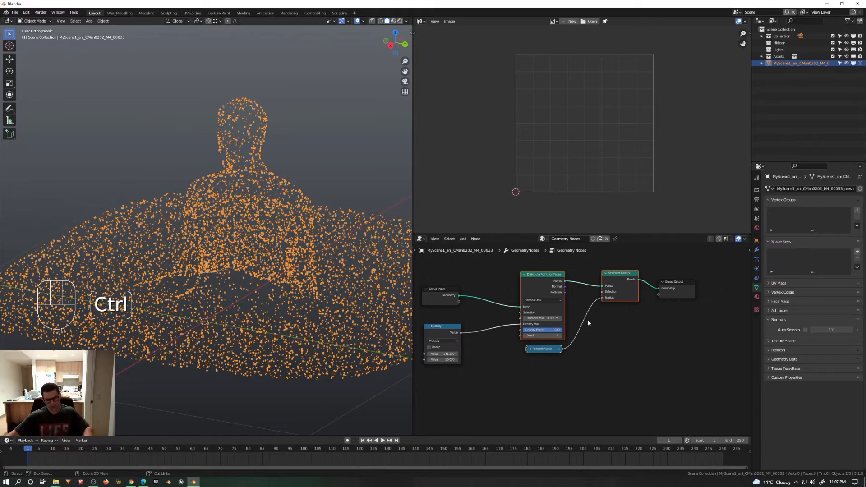
{"action": "key", "text": "ctrl+g"}
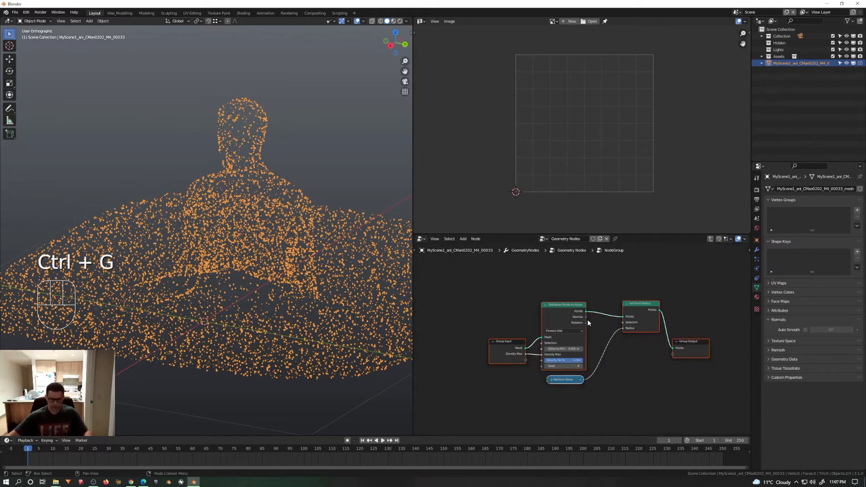
{"action": "key", "text": "Tab"}
{"action": "left_click_drag", "start_coordinate": [577, 315], "coordinate": [550, 268]}
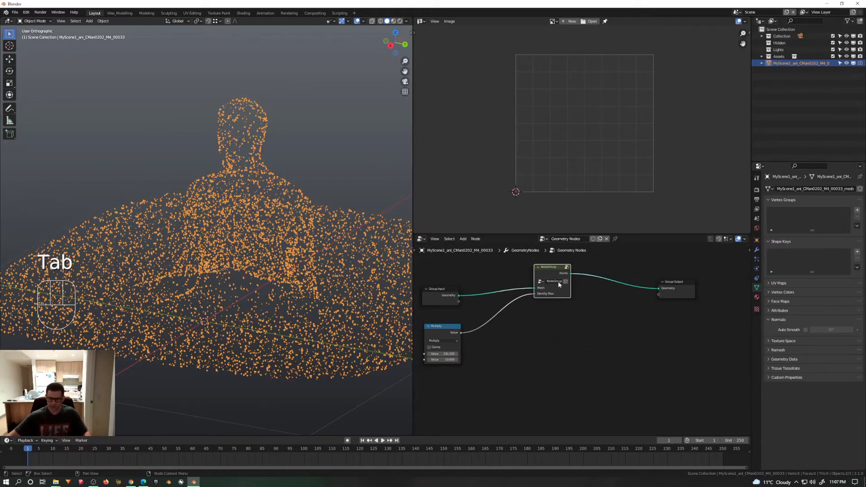
Step: Duplicate the node group twice below the original and make each copy an independent single-user group
{"action": "middle_click_drag", "start_coordinate": [560, 287], "coordinate": [587, 271], "text": "shift"}
{"action": "key", "text": "shift+d"}
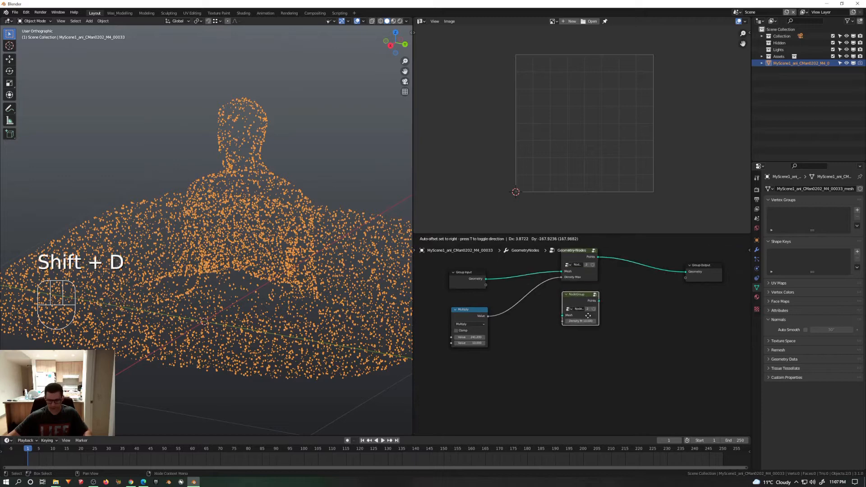
{"action": "left_click", "coordinate": [585, 313]}
{"action": "key", "text": "shift+d"}
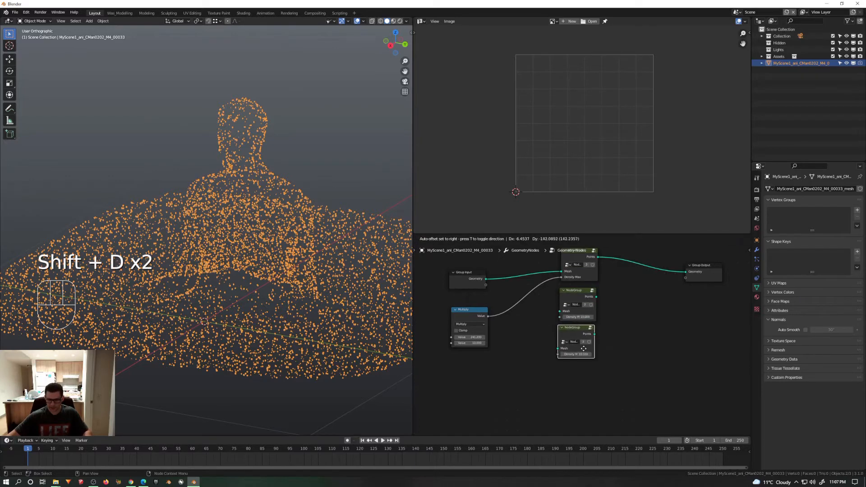
{"action": "left_click", "coordinate": [583, 352]}
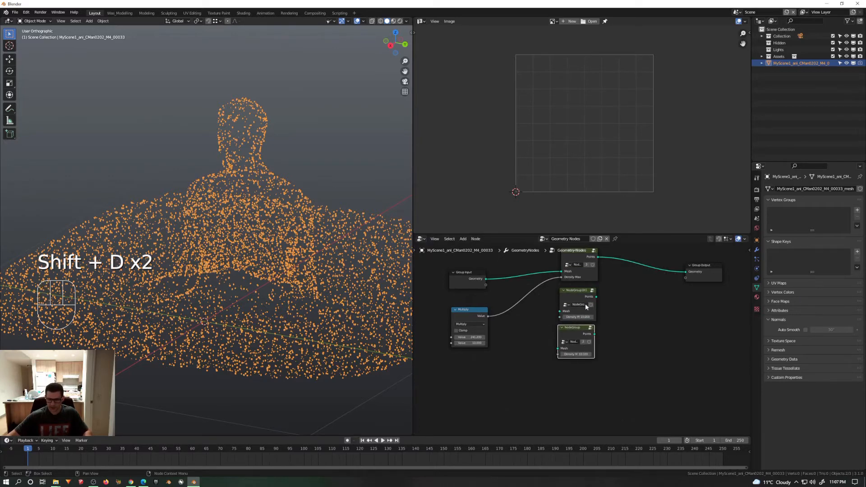
{"action": "scroll", "coordinate": [586, 316], "scroll_direction": "up", "scroll_amount": 2}
{"action": "scroll", "coordinate": [585, 324], "scroll_direction": "down", "scroll_amount": 2}
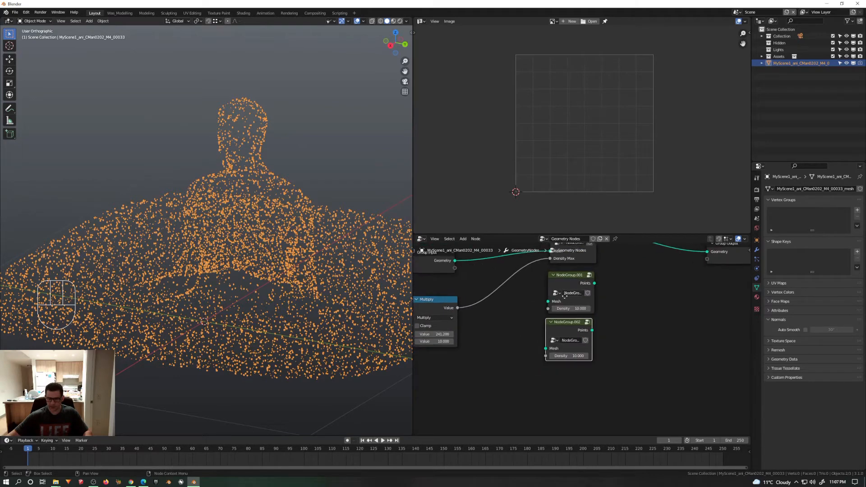
Step: Connect the Multiply node's value to Density Max on both duplicated node groups
{"action": "left_click_drag", "start_coordinate": [469, 335], "coordinate": [558, 335]}
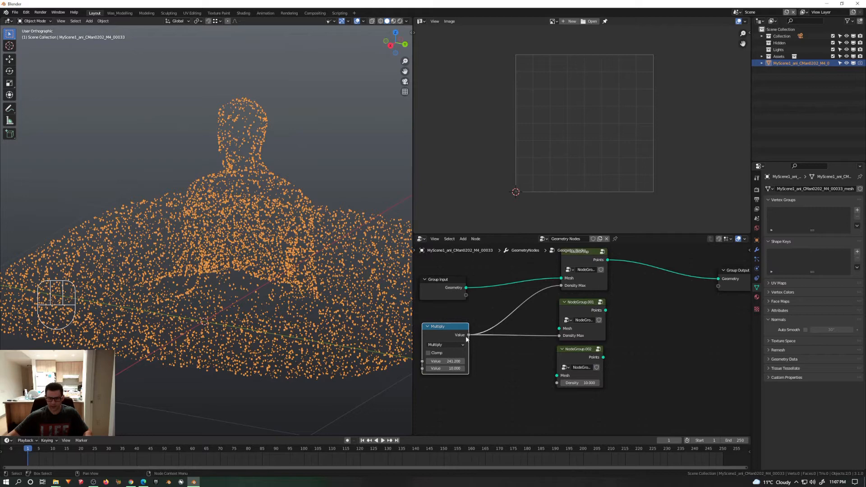
{"action": "left_click_drag", "start_coordinate": [468, 336], "coordinate": [479, 343]}
{"action": "left_click_drag", "start_coordinate": [545, 383], "coordinate": [558, 384]}
Step: Insert a Join Geometry node on the link between the first node group and Group Output
{"action": "middle_click_drag", "start_coordinate": [617, 337], "coordinate": [601, 355]}
{"action": "key", "text": "q"}
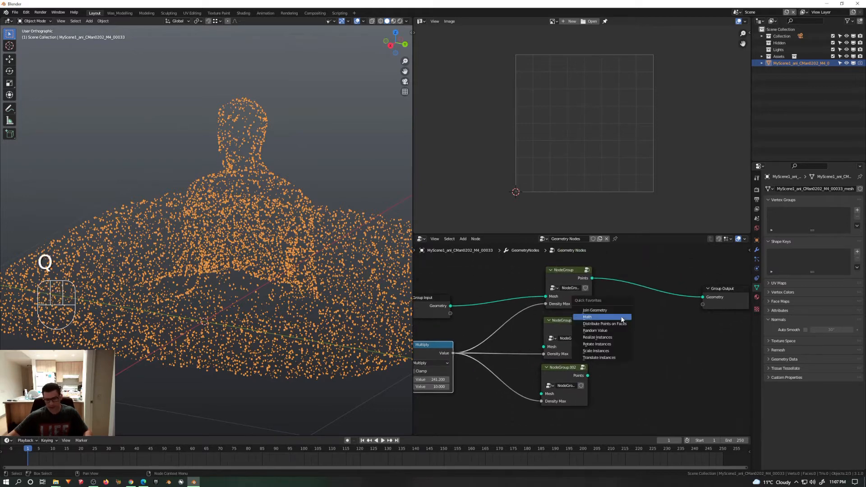
{"action": "key", "text": "shift+a"}
{"action": "mouse_move", "coordinate": [632, 355]}
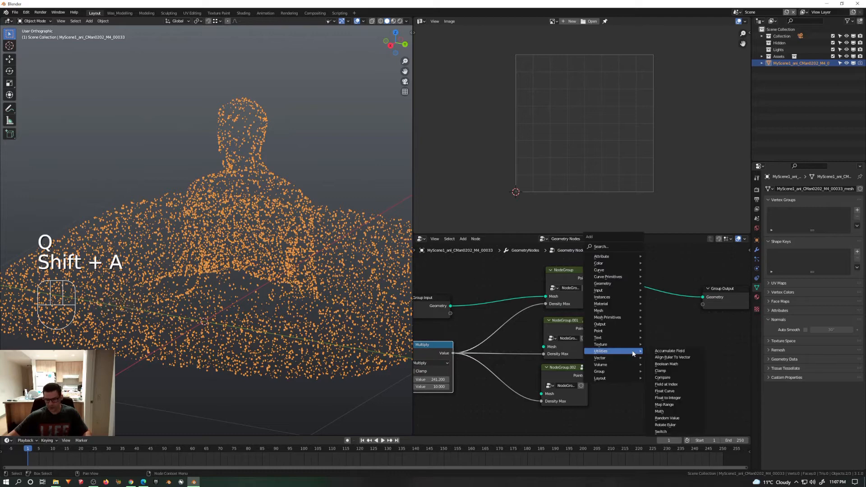
{"action": "mouse_move", "coordinate": [628, 285]}
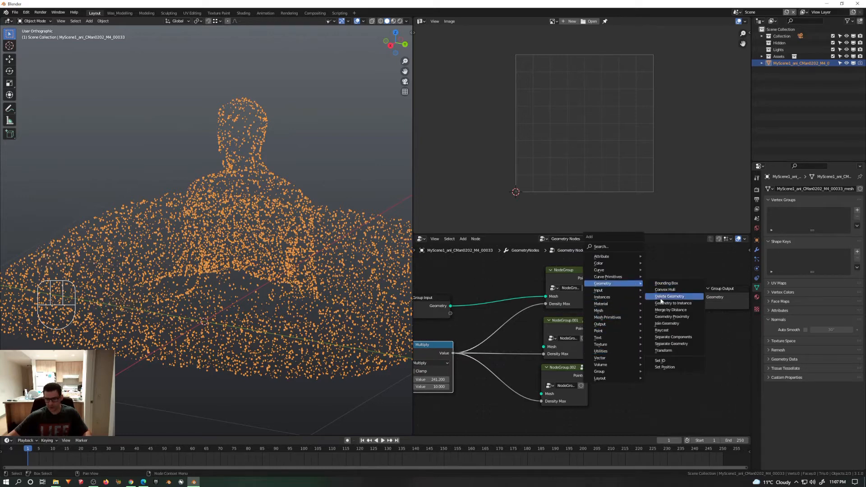
{"action": "left_click", "coordinate": [666, 324]}
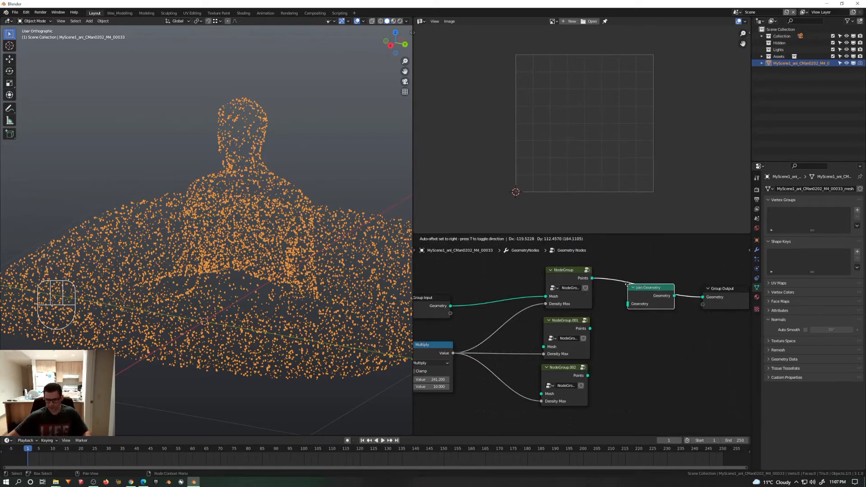
{"action": "left_click", "coordinate": [628, 285]}
Step: Connect the Points outputs of both duplicated node groups to the Join Geometry node
{"action": "left_click_drag", "start_coordinate": [590, 329], "coordinate": [628, 304]}
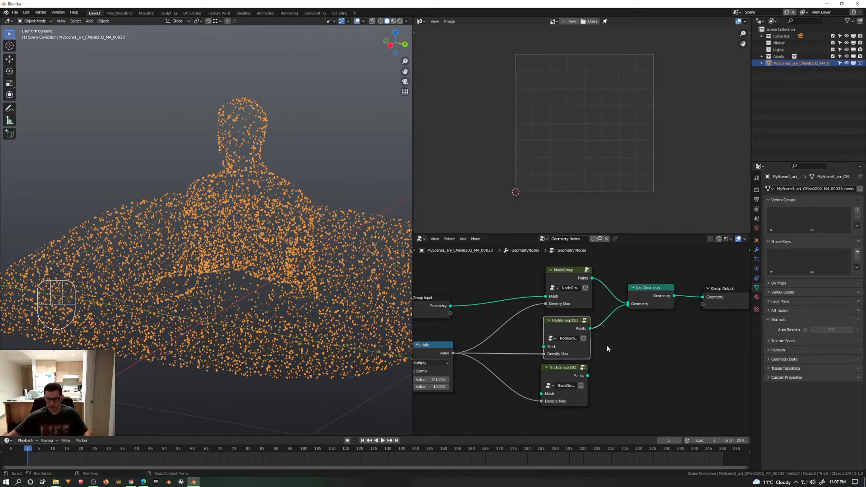
{"action": "left_click_drag", "start_coordinate": [588, 376], "coordinate": [628, 305]}
{"action": "scroll", "coordinate": [600, 298], "scroll_direction": "left", "scroll_amount": 2, "text": "ctrl"}
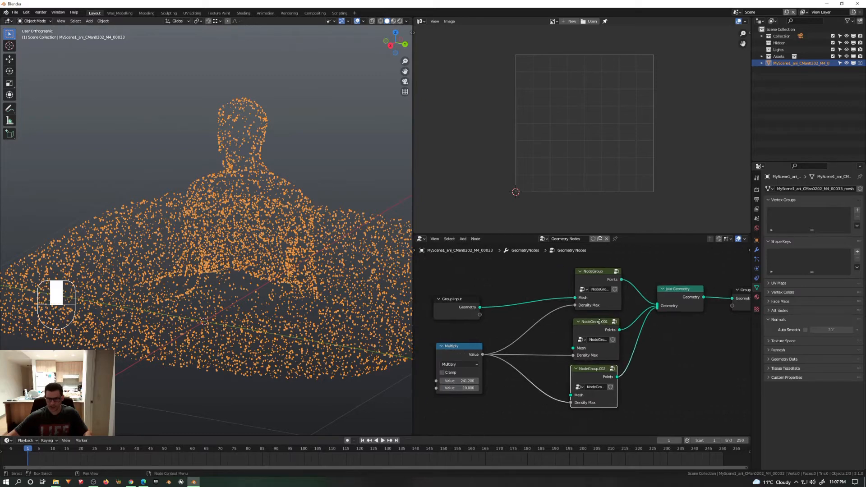
{"action": "scroll", "coordinate": [579, 300], "scroll_direction": "down", "scroll_amount": 1, "text": "shift"}
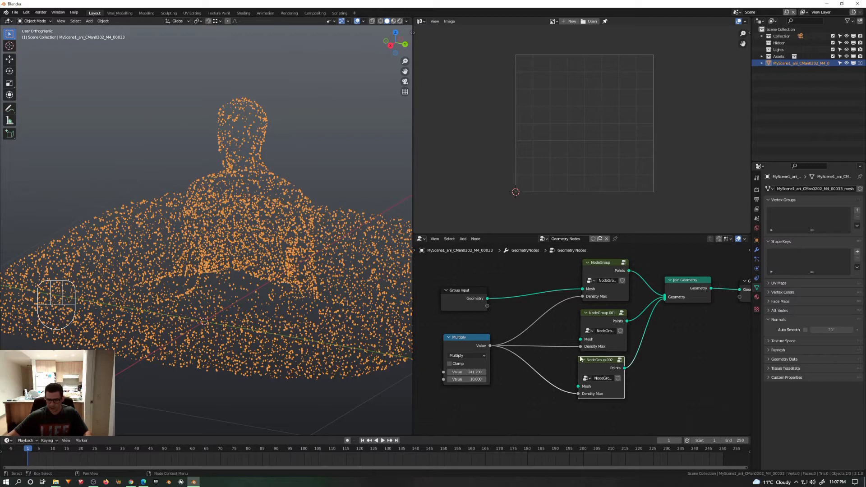
Step: Move the Multiply node up beneath Group Input and connect Group Input's Geometry to Mesh on both duplicated node groups
{"action": "left_click_drag", "start_coordinate": [463, 344], "coordinate": [461, 329]}
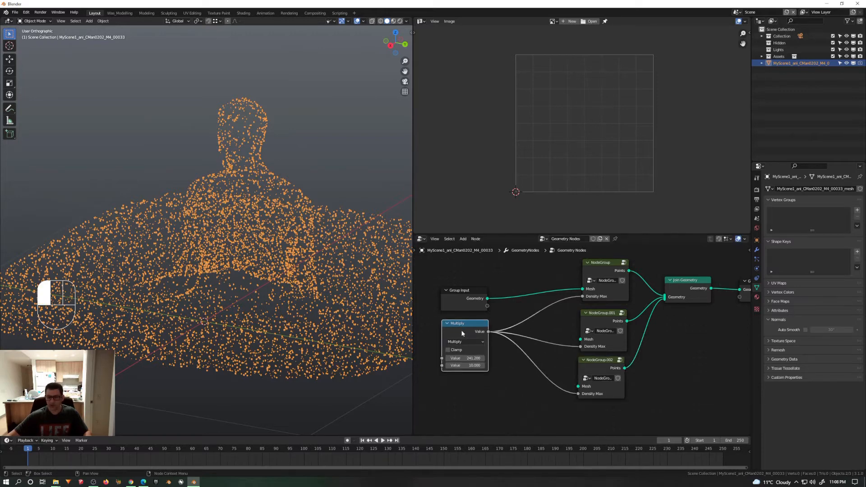
{"action": "left_click", "coordinate": [588, 318]}
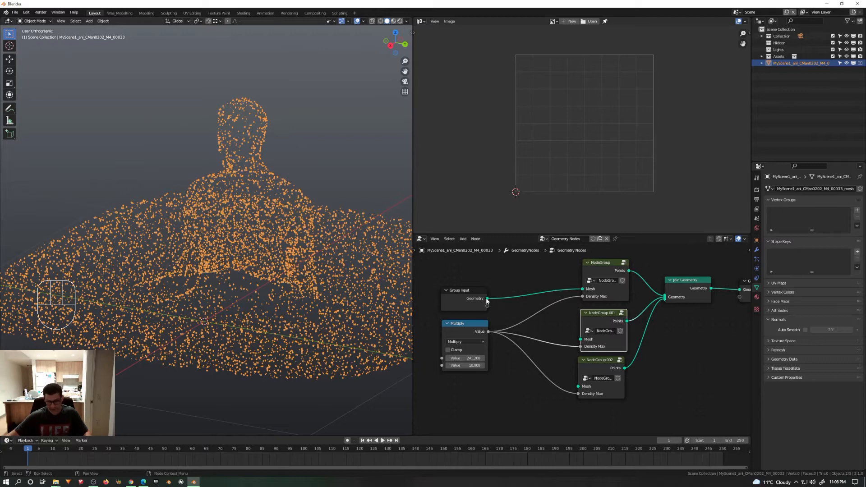
{"action": "left_click_drag", "start_coordinate": [487, 299], "coordinate": [581, 339]}
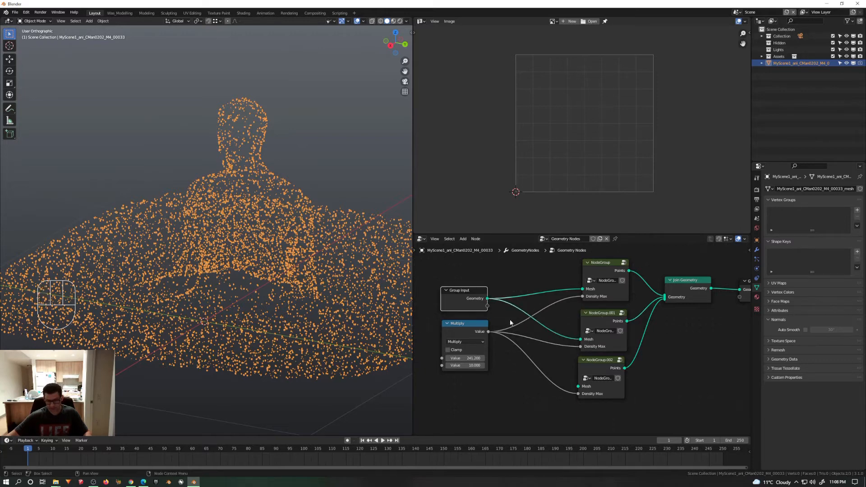
{"action": "middle_click_drag", "start_coordinate": [594, 341], "coordinate": [590, 323]}
{"action": "left_click_drag", "start_coordinate": [484, 281], "coordinate": [494, 288]}
{"action": "left_click_drag", "start_coordinate": [569, 361], "coordinate": [575, 368]}
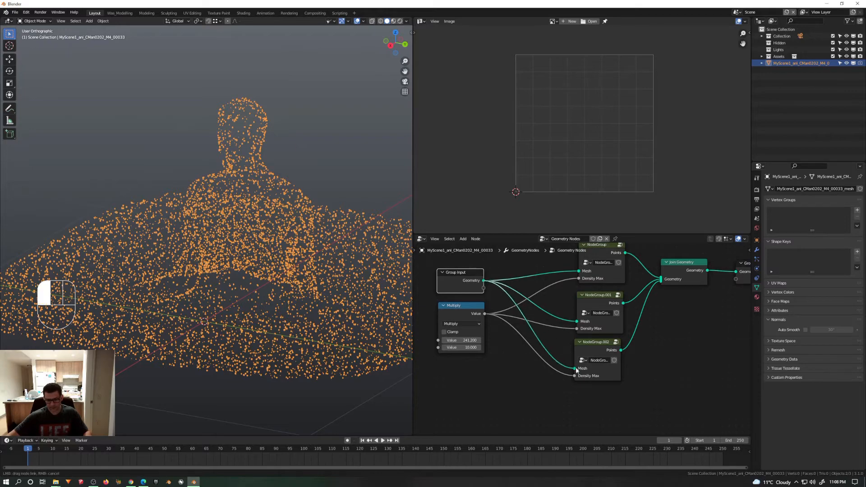
{"action": "scroll", "coordinate": [307, 208], "scroll_direction": "up", "scroll_amount": 6}
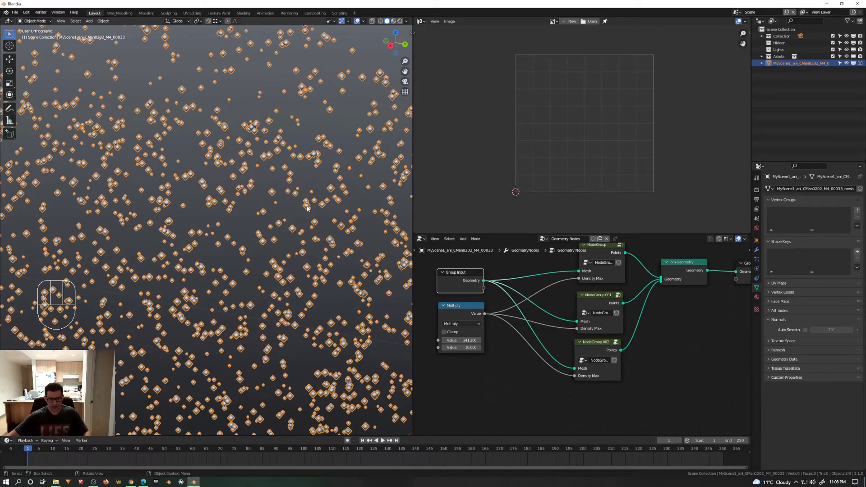
{"action": "scroll", "coordinate": [307, 208], "scroll_direction": "down", "scroll_amount": 6}
Step: Align NodeGroup.001 and NodeGroup.002 in a column beneath the first node group
{"action": "middle_click_drag", "start_coordinate": [629, 296], "coordinate": [611, 314]}
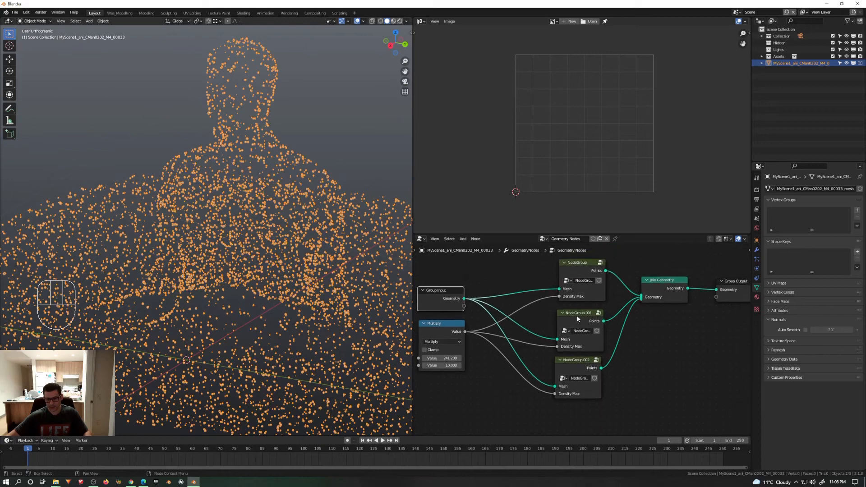
{"action": "left_click", "coordinate": [576, 316]}
{"action": "left_click_drag", "start_coordinate": [574, 359], "coordinate": [579, 360]}
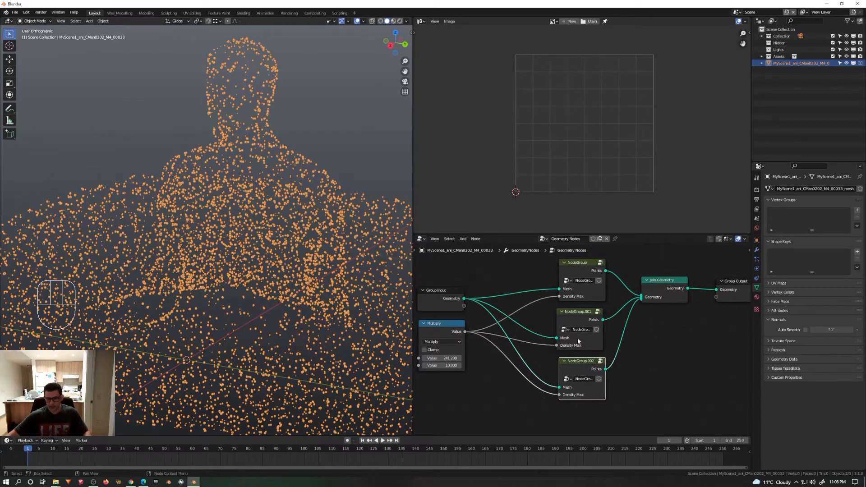
{"action": "left_click_drag", "start_coordinate": [577, 313], "coordinate": [580, 312]}
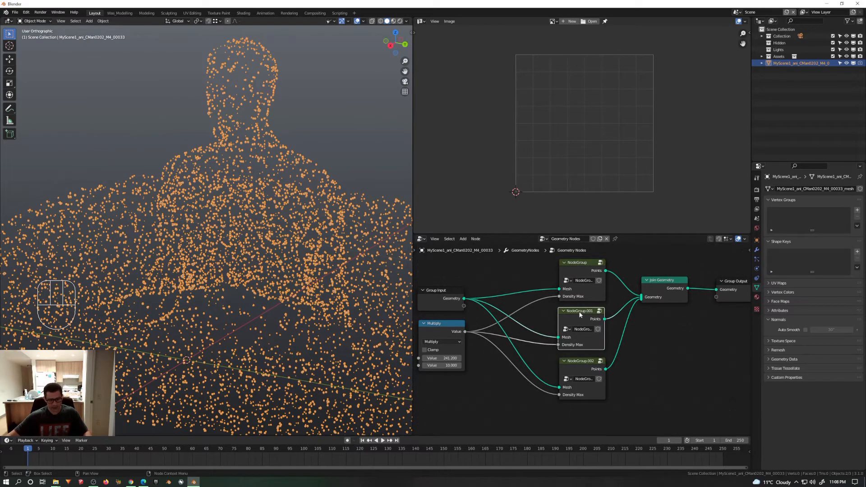
Step: Increase the Distribute Points on Faces seed inside NodeGroup.001 and return to the main node tree
{"action": "key", "text": "Tab"}
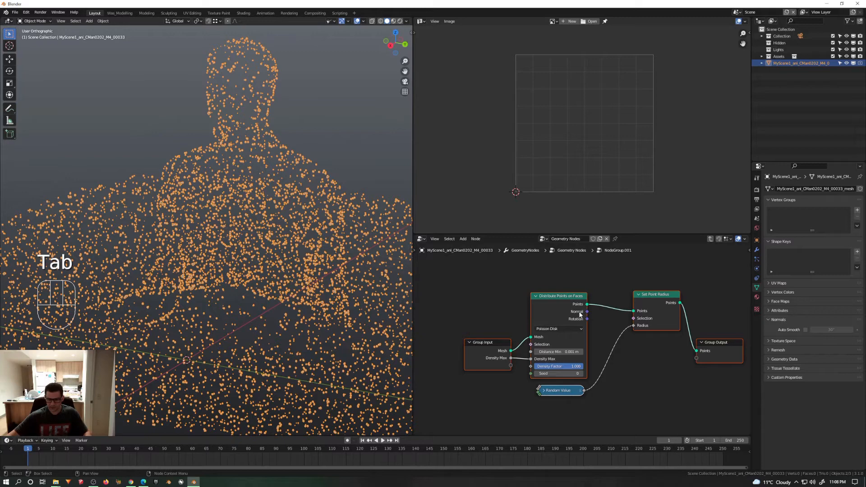
{"action": "left_click", "coordinate": [582, 375]}
{"action": "key", "text": "Tab"}
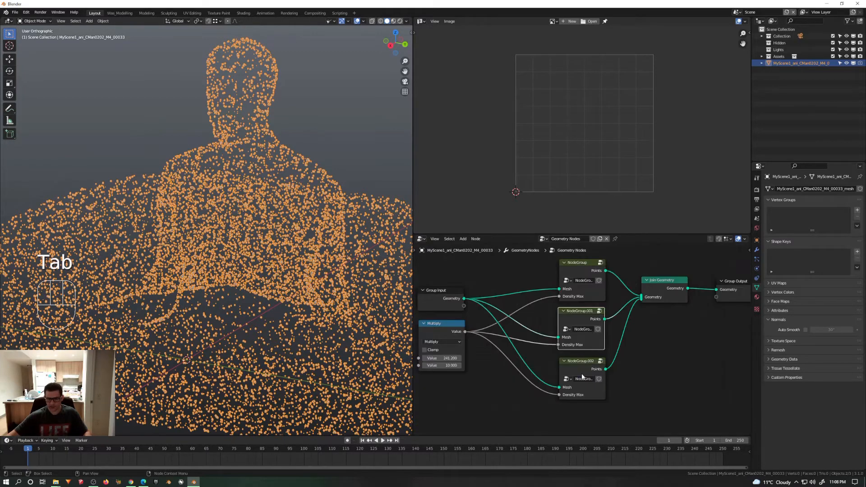
Step: Set the Distribute Points on Faces seed to 2 inside NodeGroup.002 and return to the main node tree
{"action": "left_click", "coordinate": [580, 367]}
{"action": "key", "text": "Tab"}
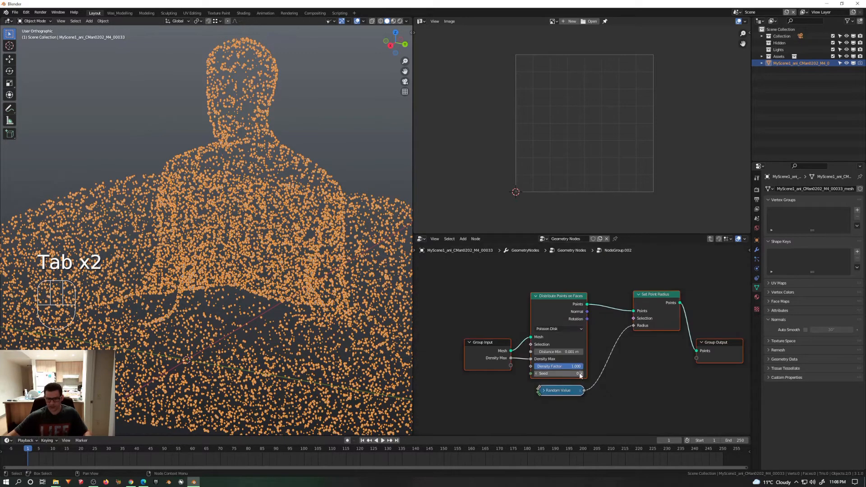
{"action": "left_click", "coordinate": [581, 374]}
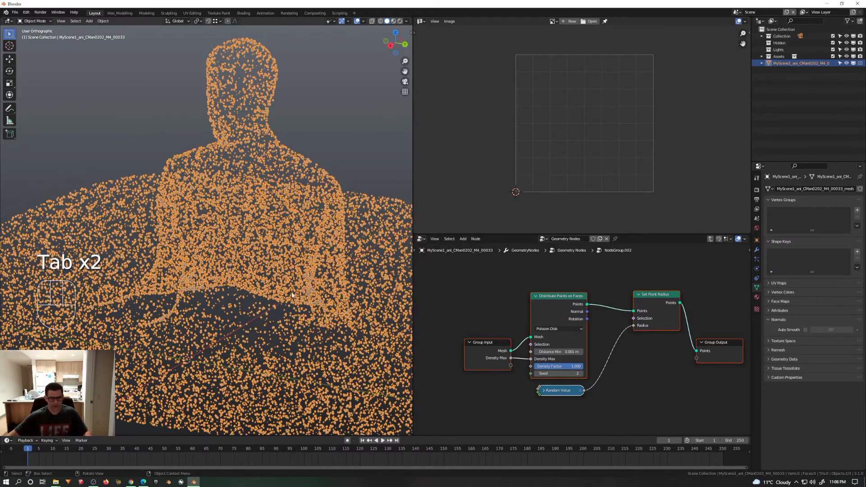
{"action": "scroll", "coordinate": [291, 302], "scroll_direction": "up", "scroll_amount": 5}
{"action": "scroll", "coordinate": [291, 288], "scroll_direction": "up", "scroll_amount": 6}
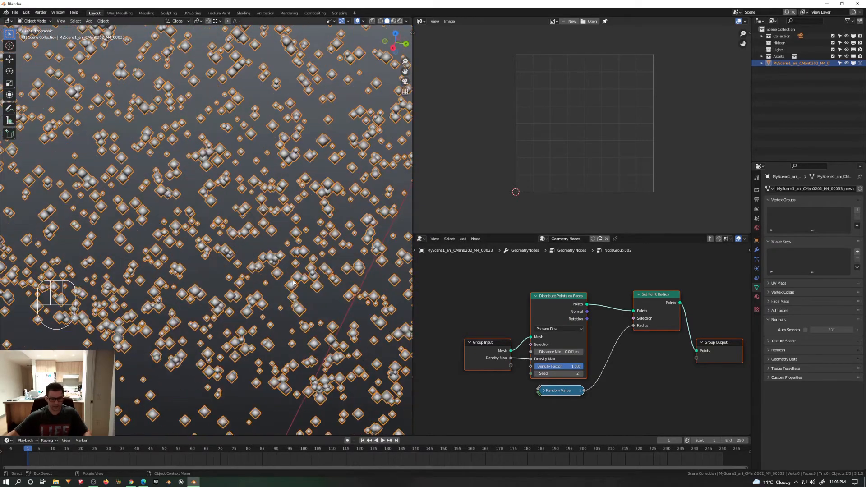
{"action": "scroll", "coordinate": [291, 283], "scroll_direction": "down", "scroll_amount": 9}
{"action": "mouse_move", "coordinate": [291, 283]}
{"action": "middle_mouse_down"}
{"action": "mouse_move", "coordinate": [290, 248]}
{"action": "mouse_move", "coordinate": [294, 266]}
{"action": "middle_mouse_up"}
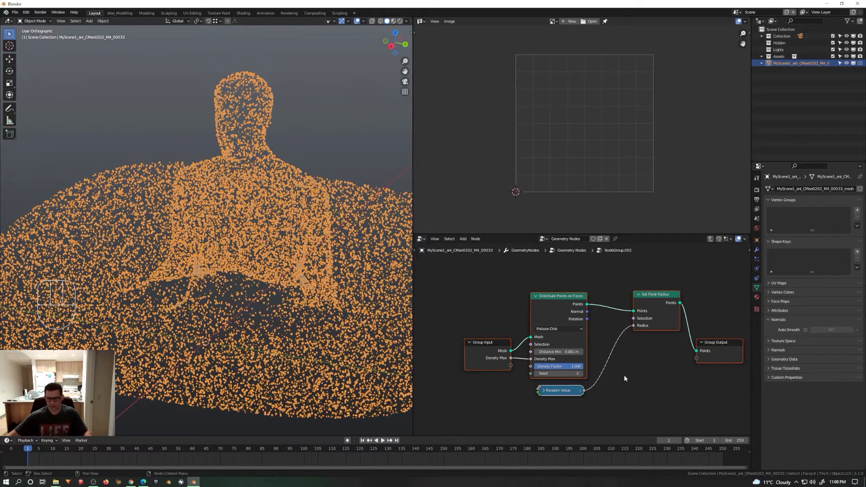
{"action": "key", "text": "Tab"}
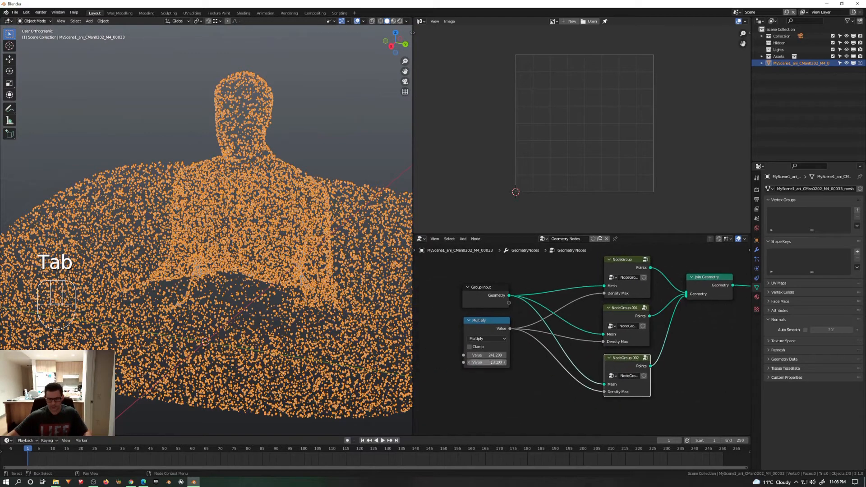
Step: Raise the Multiply node's second value to 29.970 and inspect the points with X-ray toggled on and off
{"action": "scroll", "coordinate": [496, 362], "scroll_direction": "up", "scroll_amount": 2}
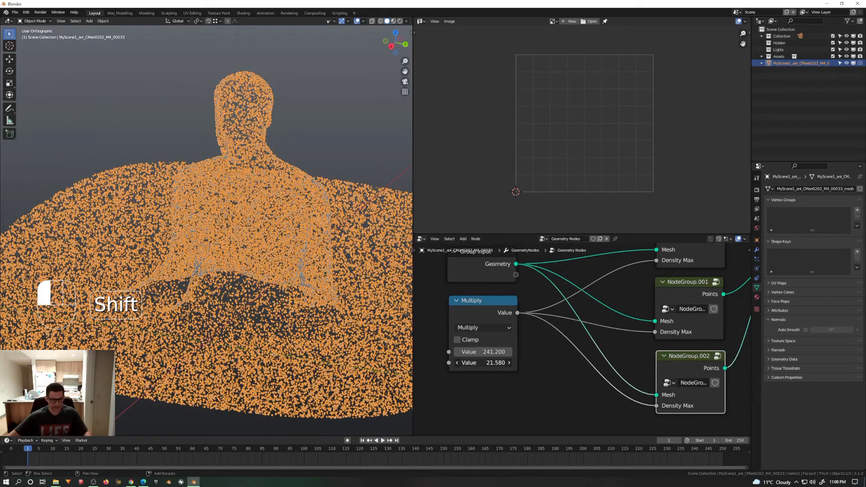
{"action": "left_click_drag", "start_coordinate": [495, 363], "coordinate": [495, 365], "text": "shift"}
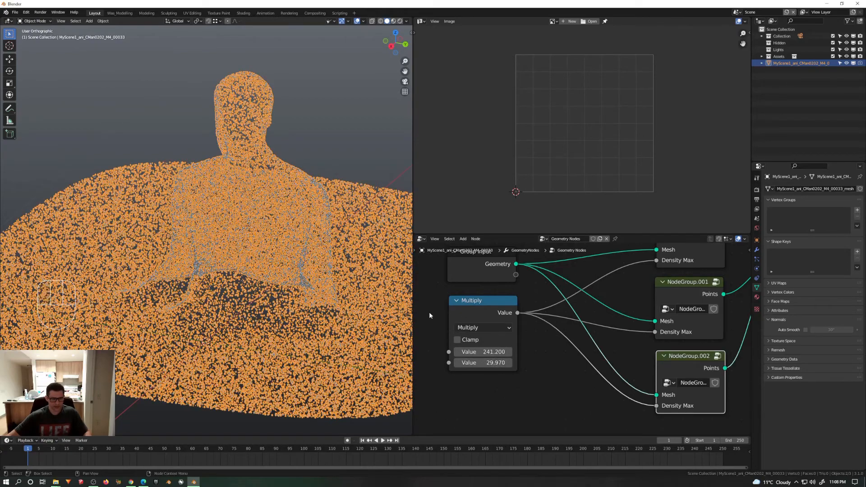
{"action": "middle_click_drag", "start_coordinate": [335, 301], "coordinate": [315, 303]}
{"action": "key", "text": "alt+z"}
{"action": "middle_click_drag", "start_coordinate": [315, 304], "coordinate": [306, 279], "text": "shift"}
{"action": "scroll", "coordinate": [303, 329], "scroll_direction": "up", "scroll_amount": 3}
{"action": "scroll", "coordinate": [303, 349], "scroll_direction": "down", "scroll_amount": 2}
{"action": "scroll", "coordinate": [310, 344], "scroll_direction": "up", "scroll_amount": 5}
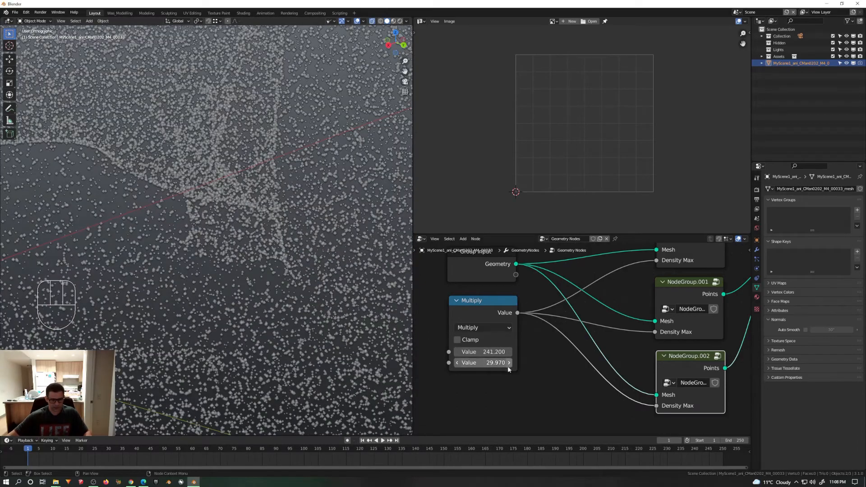
{"action": "key", "text": "alt+z"}
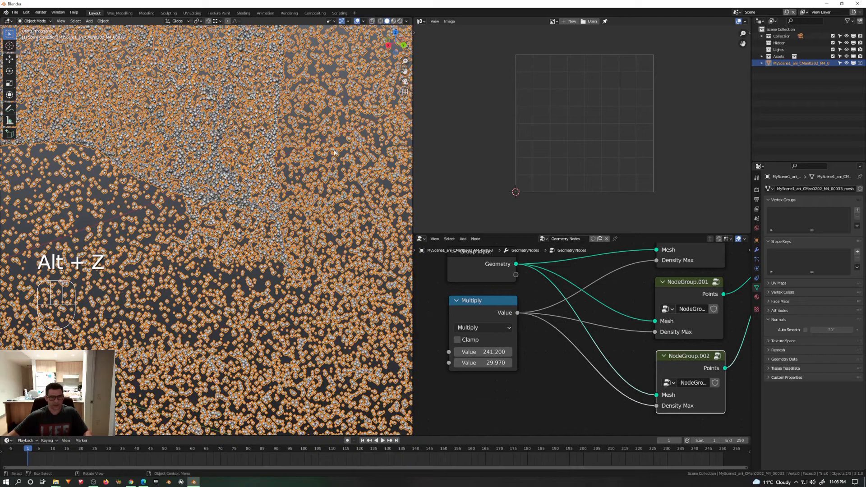
Step: Turn off the overlays in the 3D viewport to view the points without selection outlines
{"action": "left_click", "coordinate": [358, 21]}
{"action": "scroll", "coordinate": [298, 226], "scroll_direction": "down", "scroll_amount": 5}
{"action": "middle_click_drag", "start_coordinate": [299, 226], "coordinate": [356, 311], "text": "shift"}
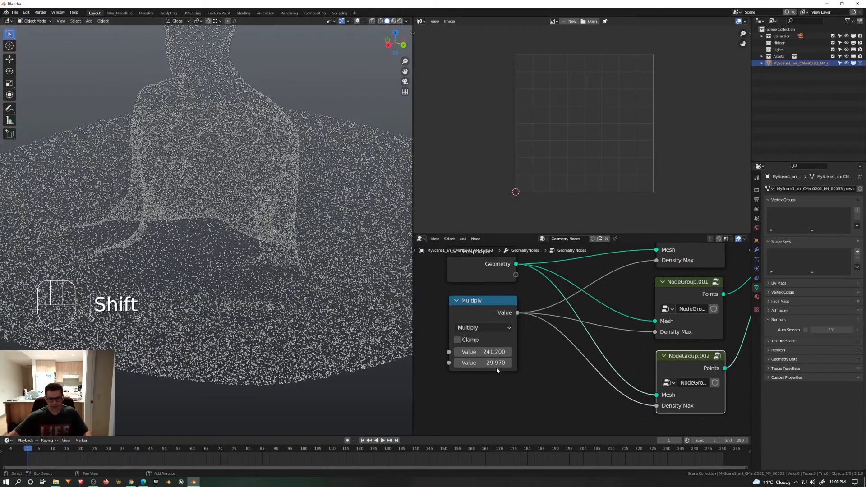
Step: Raise the Multiply node's second value to 106.490 and check the point coverage on the figure
{"action": "left_click_drag", "start_coordinate": [483, 363], "coordinate": [523, 362], "text": "shift"}
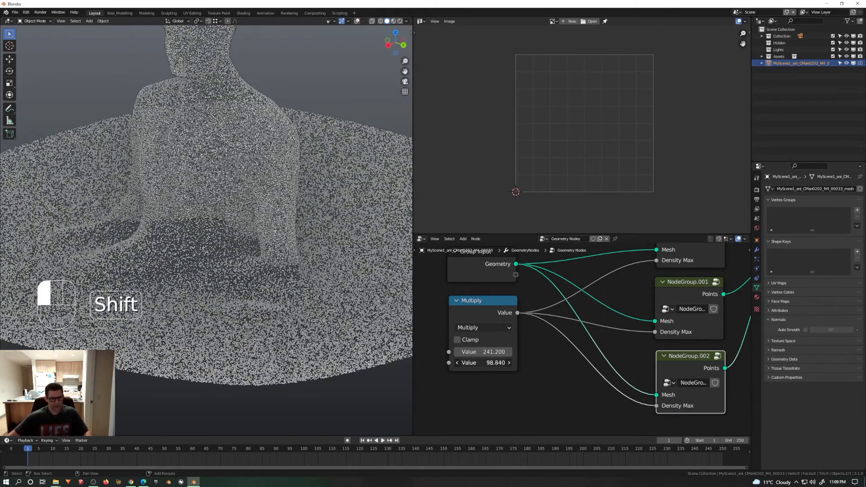
{"action": "left_click_drag", "start_coordinate": [496, 363], "coordinate": [501, 362], "text": "shift"}
{"action": "mouse_move", "coordinate": [287, 268]}
{"action": "middle_mouse_down"}
{"action": "mouse_move", "coordinate": [346, 249]}
{"action": "mouse_move", "coordinate": [281, 272]}
{"action": "middle_mouse_up"}
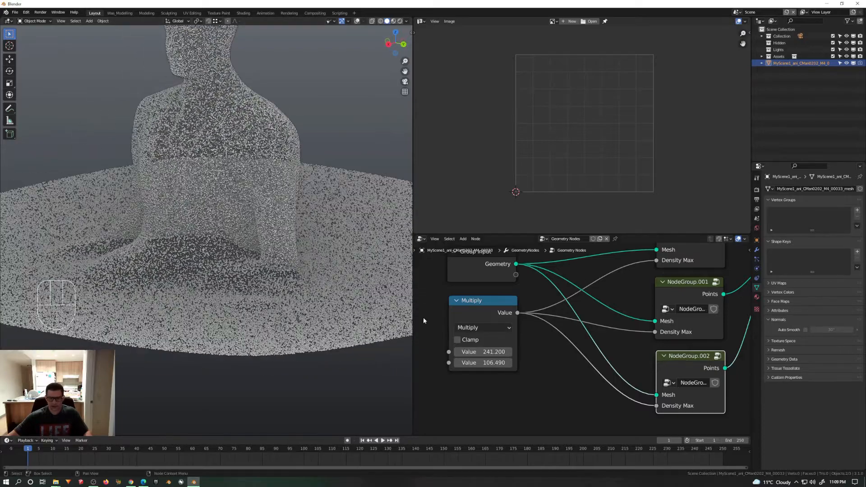
Step: Set the Multiply node's second value to 200
{"action": "left_click", "coordinate": [487, 363]}
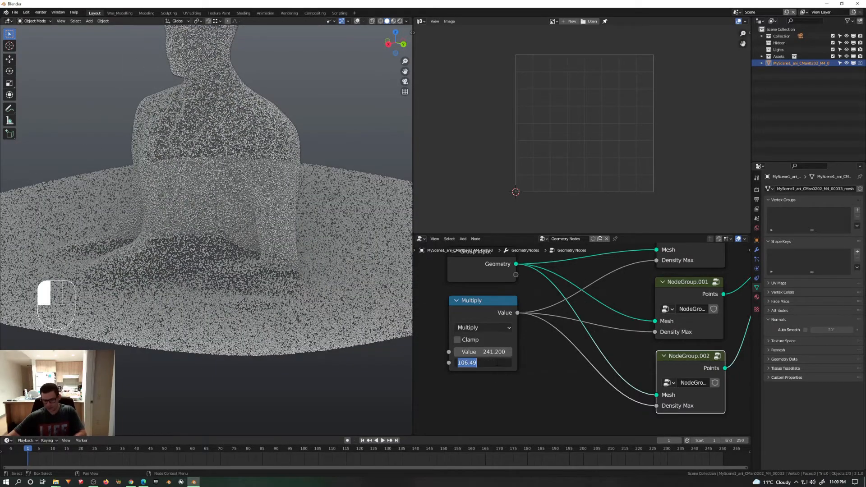
{"action": "type", "text": "200"}
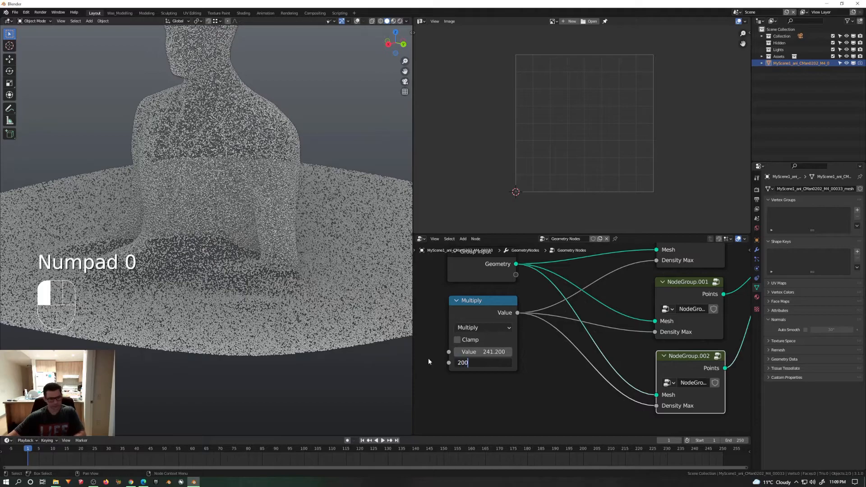
{"action": "left_click", "coordinate": [428, 362]}
Step: Examine the point density and size variation up close on the figure's shoulders, torso and surrounding surface
{"action": "middle_click_drag", "start_coordinate": [188, 245], "coordinate": [240, 214]}
{"action": "scroll", "coordinate": [192, 242], "scroll_direction": "down", "scroll_amount": 5}
{"action": "scroll", "coordinate": [197, 182], "scroll_direction": "up", "scroll_amount": 5}
{"action": "scroll", "coordinate": [240, 214], "scroll_direction": "up", "scroll_amount": 8}
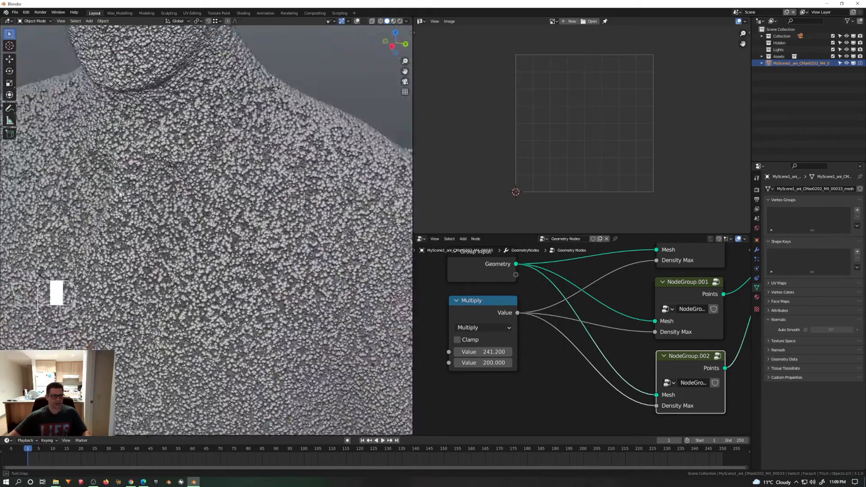
{"action": "middle_click_drag", "start_coordinate": [120, 194], "coordinate": [111, 195]}
{"action": "scroll", "coordinate": [180, 203], "scroll_direction": "down", "scroll_amount": 9}
{"action": "scroll", "coordinate": [189, 208], "scroll_direction": "up", "scroll_amount": 1}
{"action": "mouse_move", "coordinate": [257, 243]}
{"action": "middle_mouse_down", "text": "shift"}
{"action": "mouse_move", "coordinate": [311, 252]}
{"action": "mouse_move", "coordinate": [246, 239]}
{"action": "mouse_move", "coordinate": [243, 246]}
{"action": "middle_mouse_up", "text": "shift"}
{"action": "scroll", "coordinate": [237, 250], "scroll_direction": "up", "scroll_amount": 4}
{"action": "scroll", "coordinate": [176, 327], "scroll_direction": "up", "scroll_amount": 3}
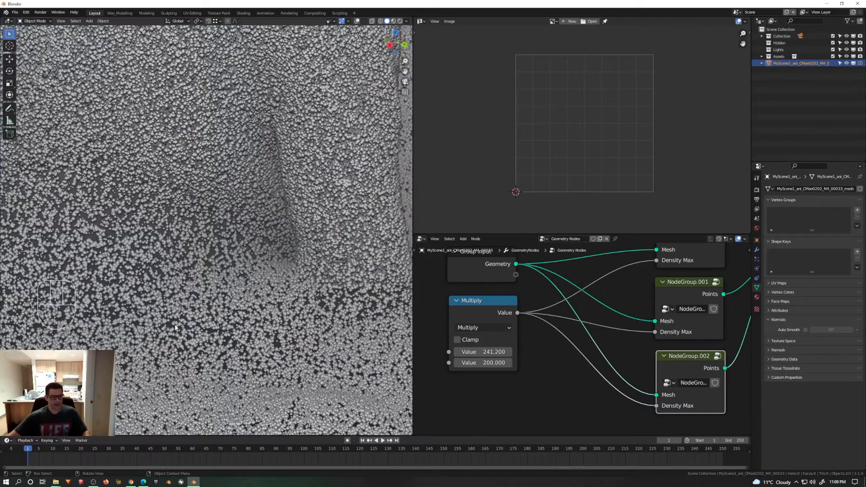
{"action": "scroll", "coordinate": [172, 305], "scroll_direction": "down", "scroll_amount": 4}
{"action": "scroll", "coordinate": [189, 312], "scroll_direction": "up", "scroll_amount": 8}
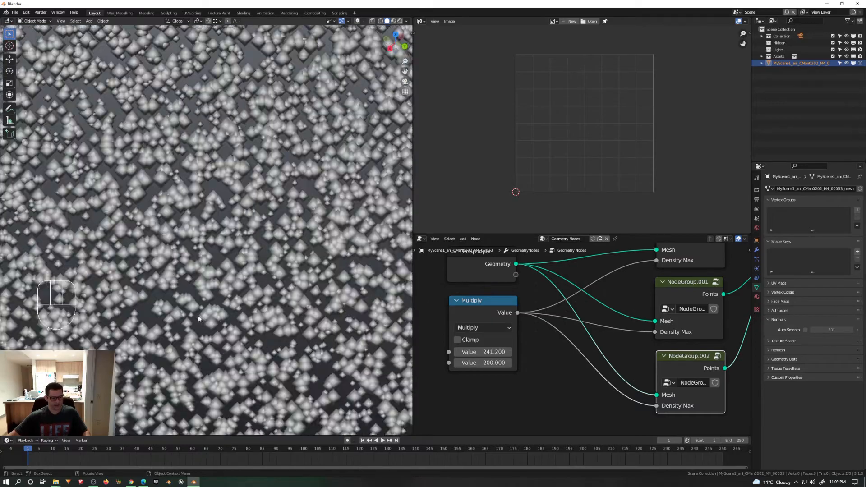
{"action": "scroll", "coordinate": [202, 319], "scroll_direction": "down", "scroll_amount": 3}
{"action": "scroll", "coordinate": [201, 319], "scroll_direction": "down", "scroll_amount": 3}
{"action": "middle_click_drag", "start_coordinate": [649, 397], "coordinate": [512, 391]}
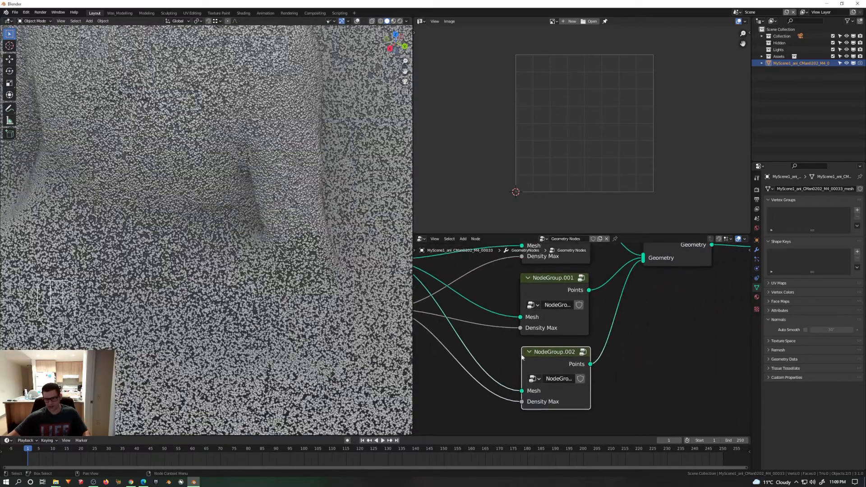
Step: Examine the point coverage over the whole figure and the surrounding surface from several angles
{"action": "scroll", "coordinate": [522, 354], "scroll_direction": "down", "scroll_amount": 2}
{"action": "middle_click_drag", "start_coordinate": [521, 348], "coordinate": [566, 380]}
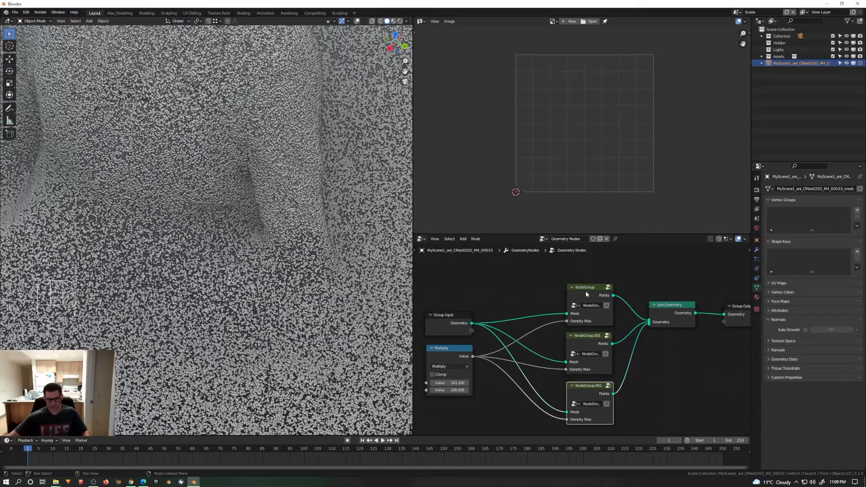
{"action": "scroll", "coordinate": [283, 226], "scroll_direction": "down", "scroll_amount": 4}
{"action": "middle_click_drag", "start_coordinate": [282, 226], "coordinate": [253, 208]}
{"action": "scroll", "coordinate": [198, 119], "scroll_direction": "up", "scroll_amount": 5}
{"action": "middle_click_drag", "start_coordinate": [241, 131], "coordinate": [206, 137]}
{"action": "scroll", "coordinate": [197, 138], "scroll_direction": "down", "scroll_amount": 5}
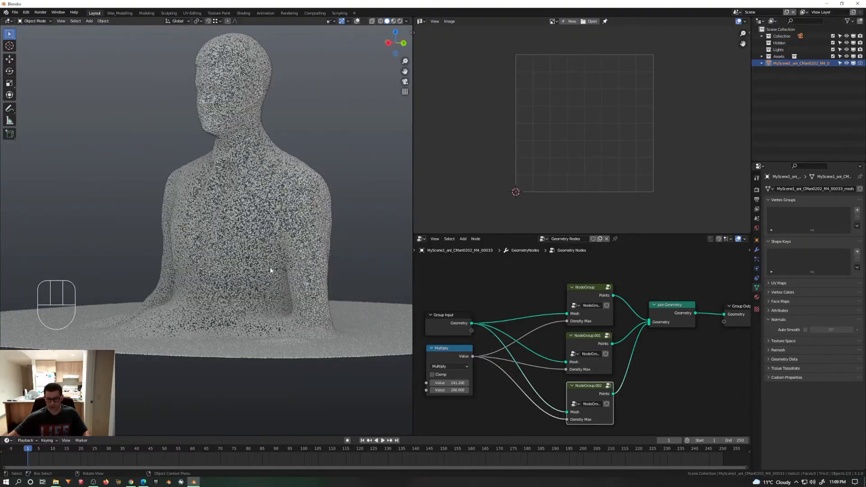
{"action": "middle_click_drag", "start_coordinate": [270, 270], "coordinate": [280, 281]}
Step: Set the Multiply node's second value to 300 and check the point density on the torso and surrounding surface
{"action": "middle_click_drag", "start_coordinate": [466, 391], "coordinate": [480, 366]}
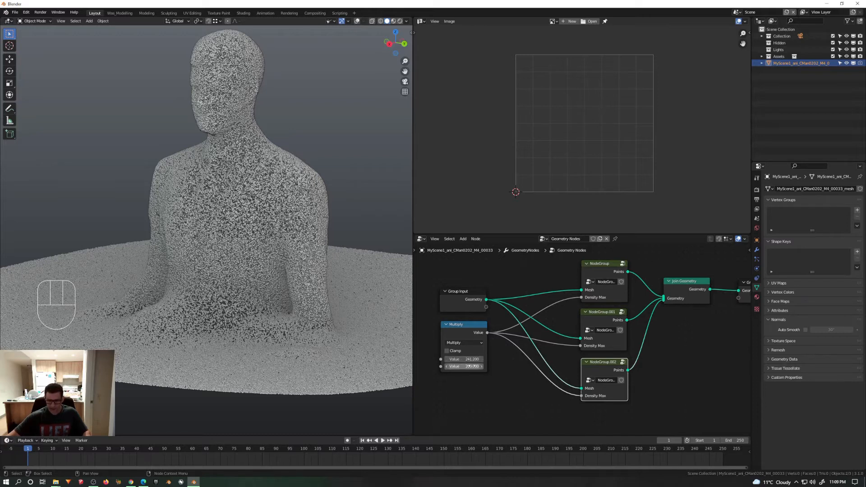
{"action": "left_click", "coordinate": [470, 367]}
{"action": "type", "text": "300"}
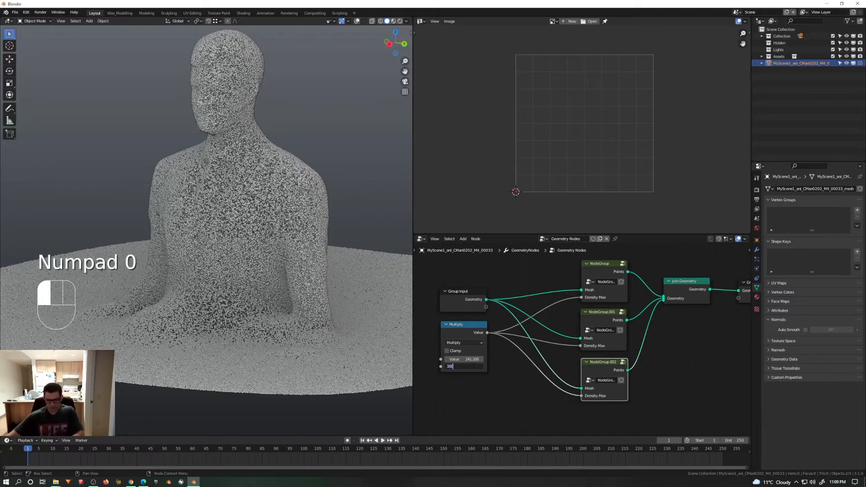
{"action": "left_click", "coordinate": [310, 336]}
{"action": "middle_click_drag", "start_coordinate": [274, 245], "coordinate": [246, 196]}
{"action": "scroll", "coordinate": [245, 194], "scroll_direction": "up", "scroll_amount": 5}
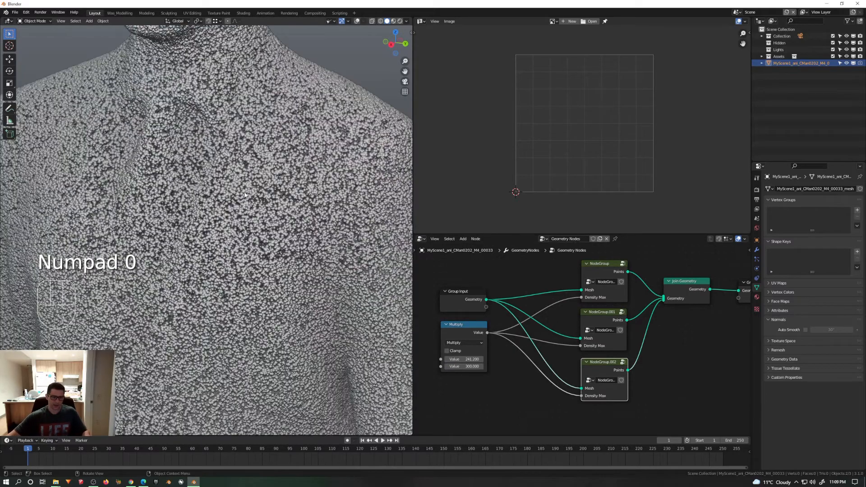
{"action": "scroll", "coordinate": [245, 194], "scroll_direction": "down", "scroll_amount": 5}
{"action": "scroll", "coordinate": [218, 120], "scroll_direction": "up", "scroll_amount": 6}
{"action": "middle_click_drag", "start_coordinate": [213, 101], "coordinate": [224, 76]}
{"action": "scroll", "coordinate": [224, 75], "scroll_direction": "down", "scroll_amount": 8}
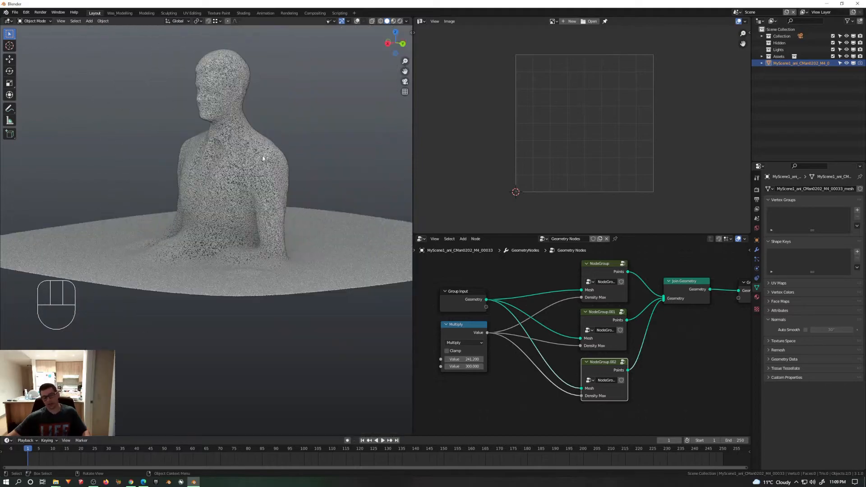
{"action": "middle_click_drag", "start_coordinate": [232, 149], "coordinate": [237, 202]}
Step: Link the Group Input's Geometry output to the Join Geometry node so the original mesh is joined with the points
{"action": "middle_click_drag", "start_coordinate": [561, 320], "coordinate": [550, 331]}
{"action": "middle_click_drag", "start_coordinate": [625, 349], "coordinate": [601, 353]}
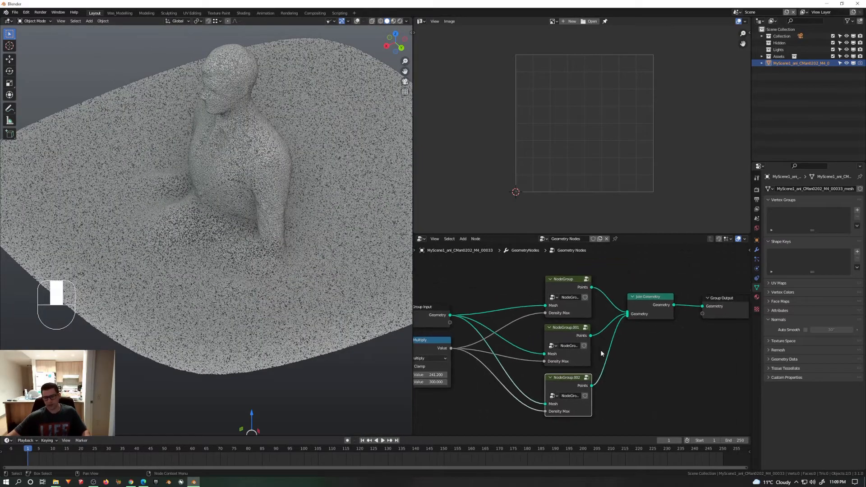
{"action": "left_click_drag", "start_coordinate": [450, 315], "coordinate": [631, 316]}
{"action": "middle_click_drag", "start_coordinate": [280, 188], "coordinate": [223, 195]}
{"action": "scroll", "coordinate": [230, 153], "scroll_direction": "up", "scroll_amount": 4}
{"action": "scroll", "coordinate": [229, 152], "scroll_direction": "down", "scroll_amount": 6}
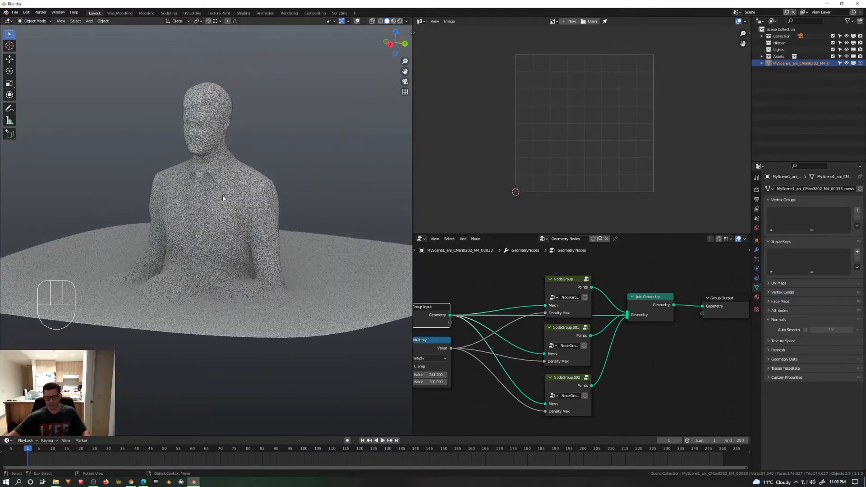
Step: Look through the scene camera and reposition it to frame the figure's head and torso from the front side
{"action": "key", "text": "KP_0"}
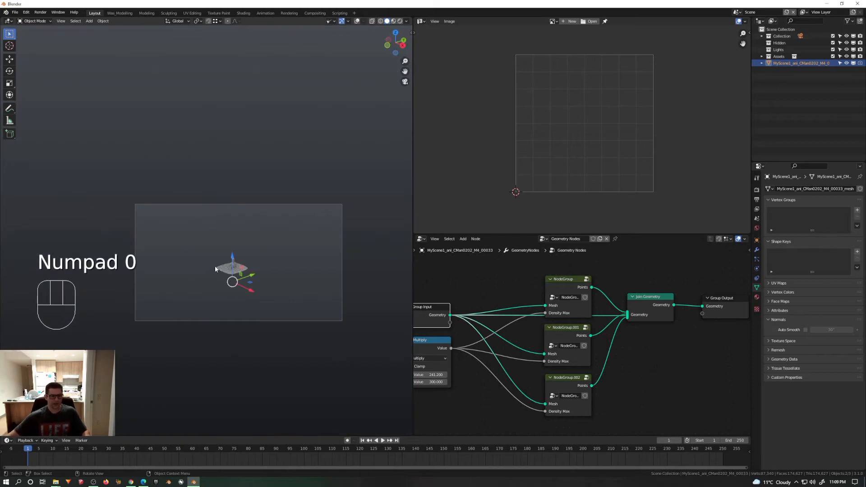
{"action": "middle_click_drag", "start_coordinate": [215, 230], "coordinate": [219, 301]}
{"action": "scroll", "coordinate": [252, 269], "scroll_direction": "up", "scroll_amount": 5}
{"action": "middle_click_drag", "start_coordinate": [285, 301], "coordinate": [233, 292], "text": "shift"}
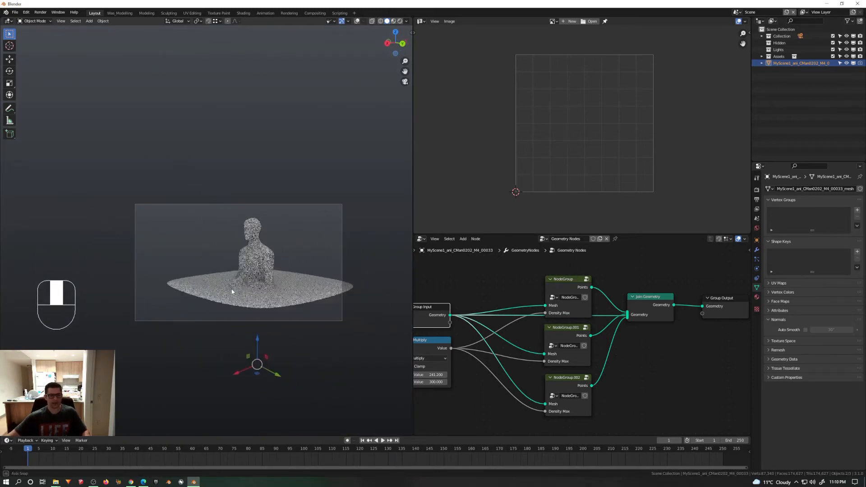
{"action": "scroll", "coordinate": [264, 269], "scroll_direction": "up", "scroll_amount": 3}
{"action": "middle_click_drag", "start_coordinate": [255, 253], "coordinate": [261, 293], "text": "shift"}
{"action": "scroll", "coordinate": [259, 280], "scroll_direction": "up", "scroll_amount": 1}
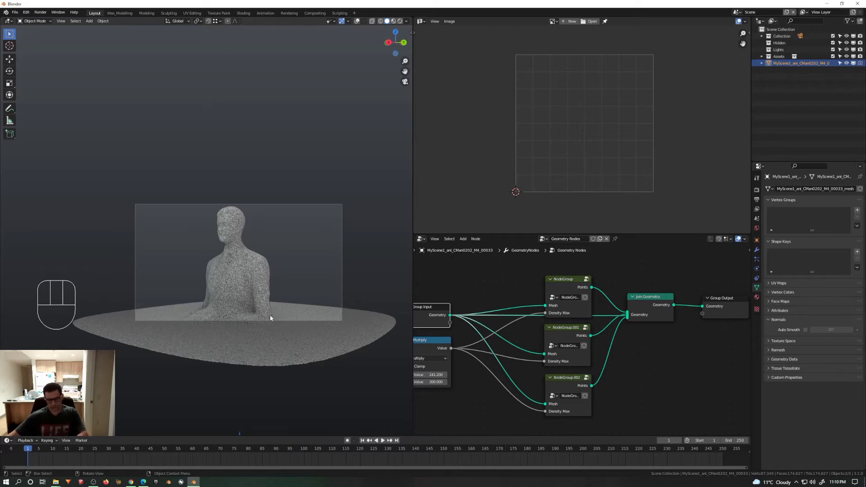
Step: Render the current frame from the camera and close the render result
{"action": "key", "text": "F12"}
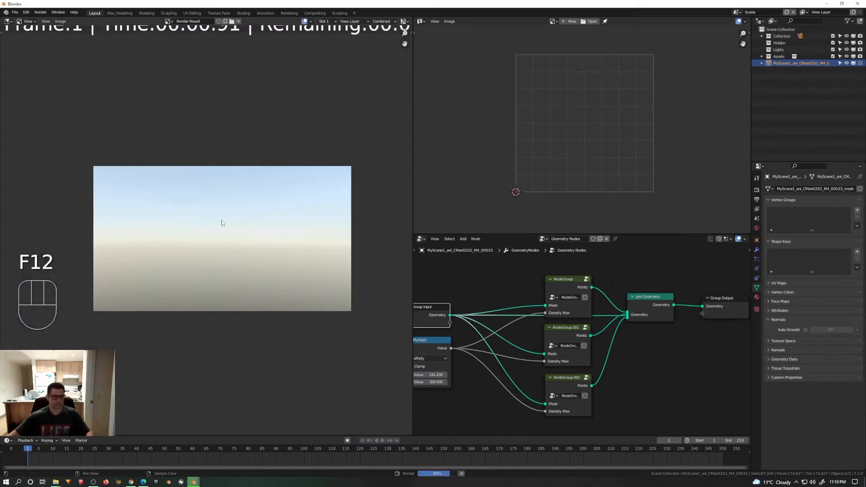
{"action": "key", "text": "Escape"}
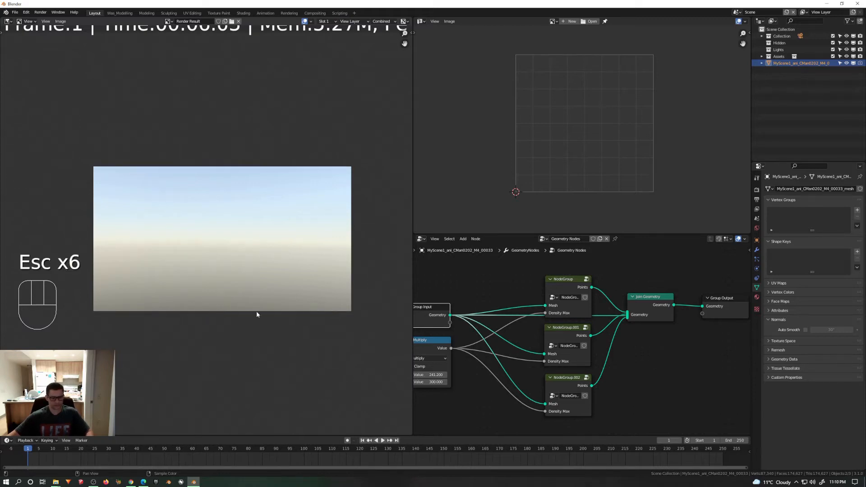
{"action": "key", "text": "Escape"}
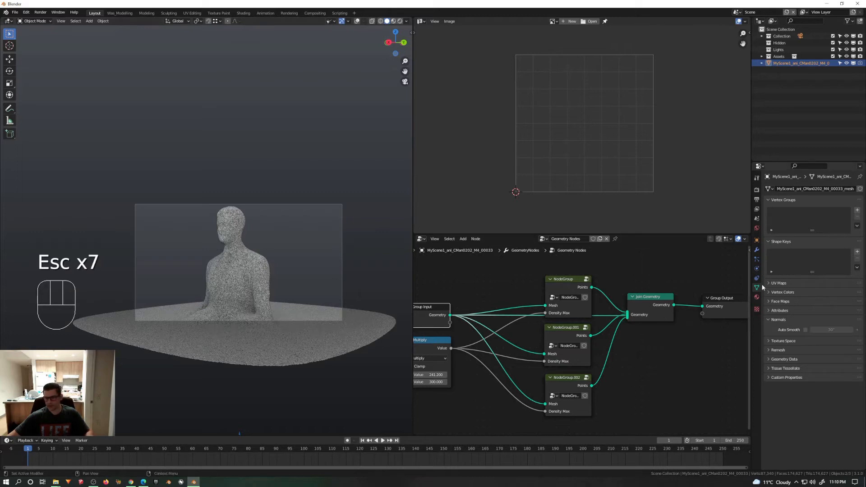
Step: Enable the mesh object's visibility in renders
{"action": "left_click", "coordinate": [757, 241]}
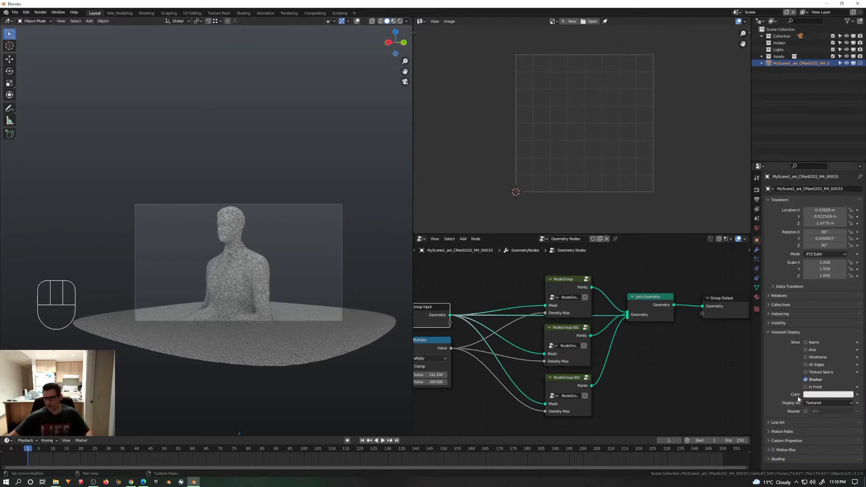
{"action": "left_click", "coordinate": [772, 324]}
{"action": "left_click", "coordinate": [806, 350]}
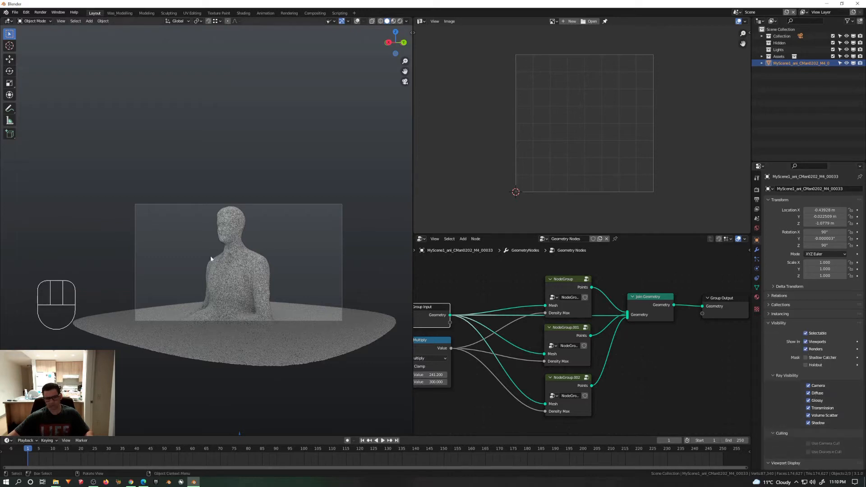
Step: Render the current frame and inspect the point texture on the figure's head and torso up close
{"action": "key", "text": "F12"}
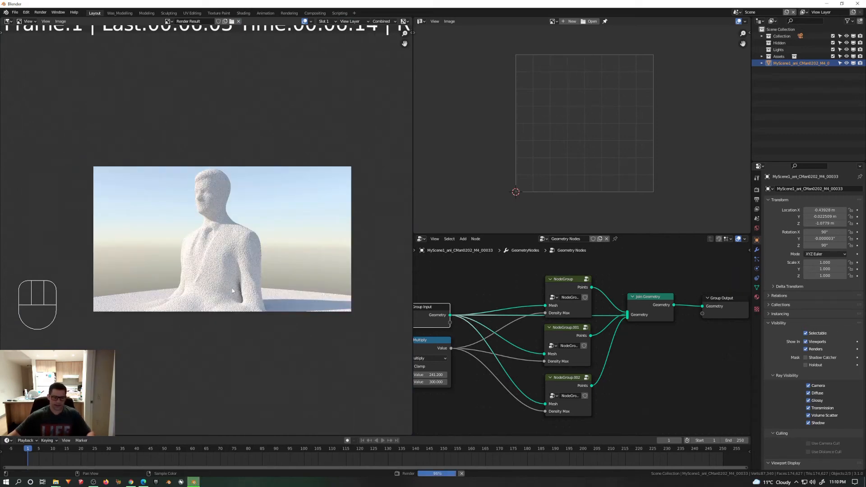
{"action": "middle_click", "coordinate": [199, 279]}
{"action": "scroll", "coordinate": [201, 268], "scroll_direction": "up", "scroll_amount": 5}
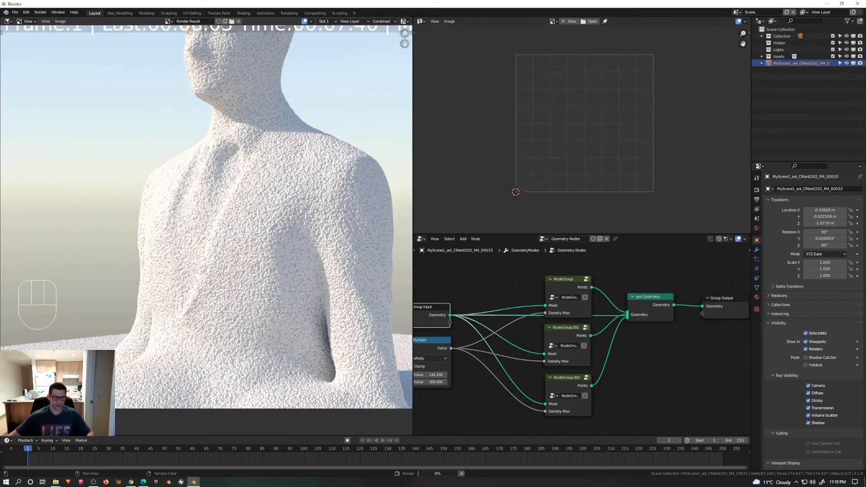
{"action": "scroll", "coordinate": [201, 267], "scroll_direction": "down", "scroll_amount": 3}
{"action": "scroll", "coordinate": [221, 226], "scroll_direction": "up", "scroll_amount": 2}
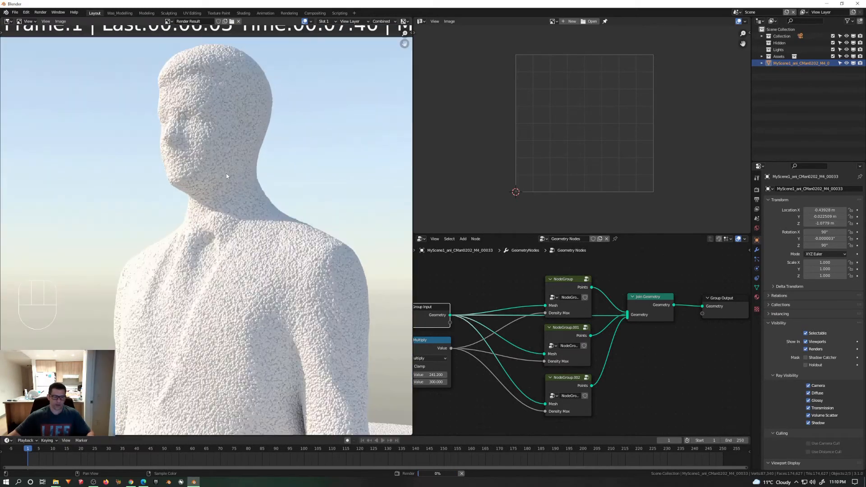
{"action": "scroll", "coordinate": [237, 212], "scroll_direction": "down", "scroll_amount": 4}
{"action": "middle_click_drag", "start_coordinate": [238, 212], "coordinate": [229, 214]}
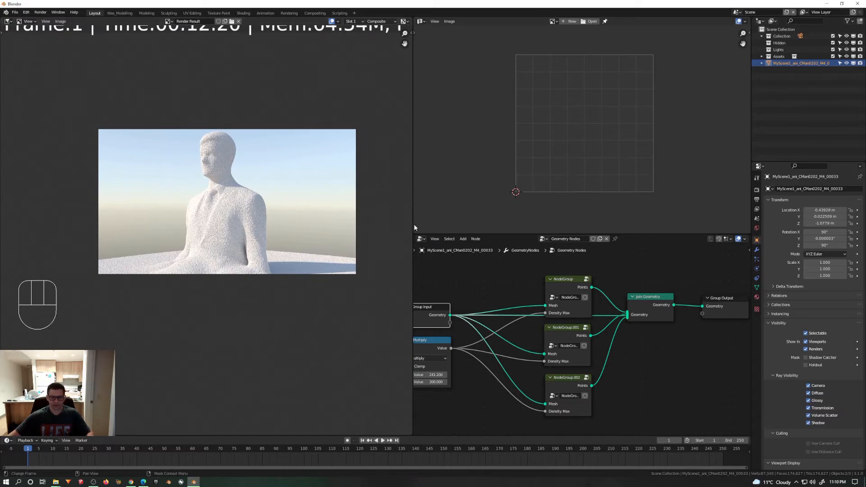
Step: Widen the render result's area, inspect the full image, and close the render
{"action": "left_click_drag", "start_coordinate": [415, 228], "coordinate": [656, 228]}
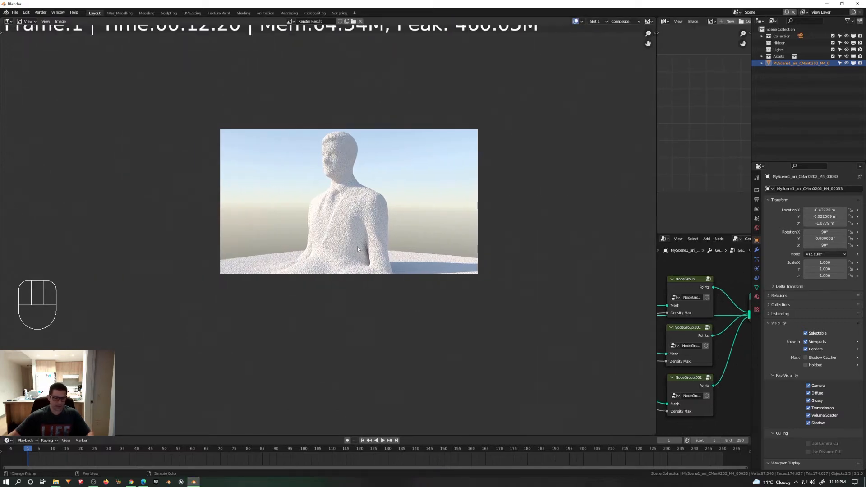
{"action": "scroll", "coordinate": [358, 246], "scroll_direction": "up", "scroll_amount": 3}
{"action": "scroll", "coordinate": [358, 247], "scroll_direction": "down", "scroll_amount": 4}
{"action": "middle_click_drag", "start_coordinate": [396, 254], "coordinate": [341, 266], "text": "shift"}
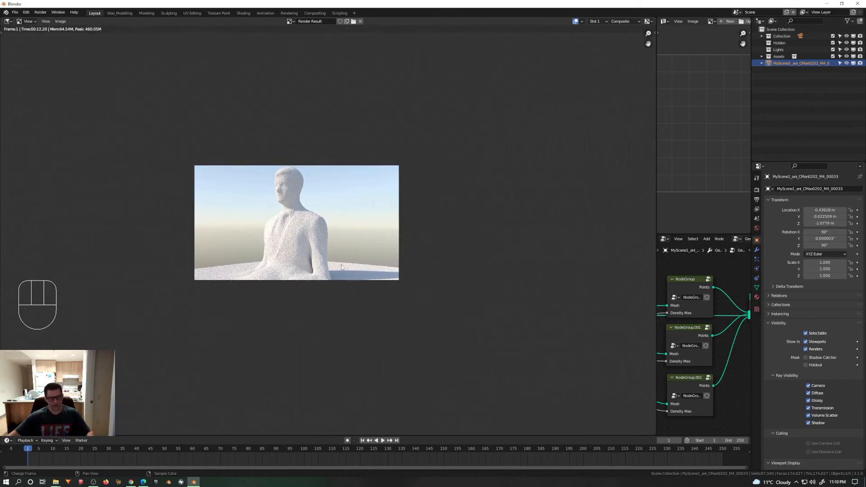
{"action": "key", "text": "Escape"}
Step: Switch the 3D viewport to Rendered shading from a higher camera angle and narrow it to enlarge the node editor
{"action": "middle_click_drag", "start_coordinate": [417, 331], "coordinate": [423, 350]}
{"action": "key", "text": "z"}
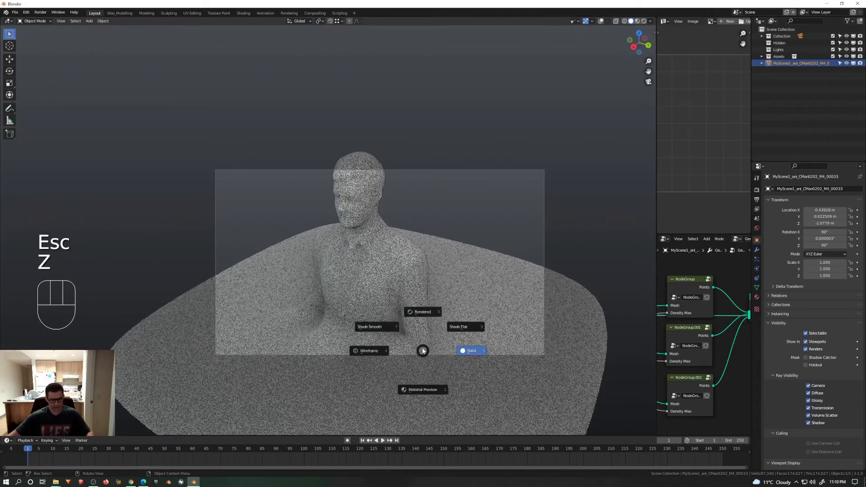
{"action": "left_click", "coordinate": [421, 311]}
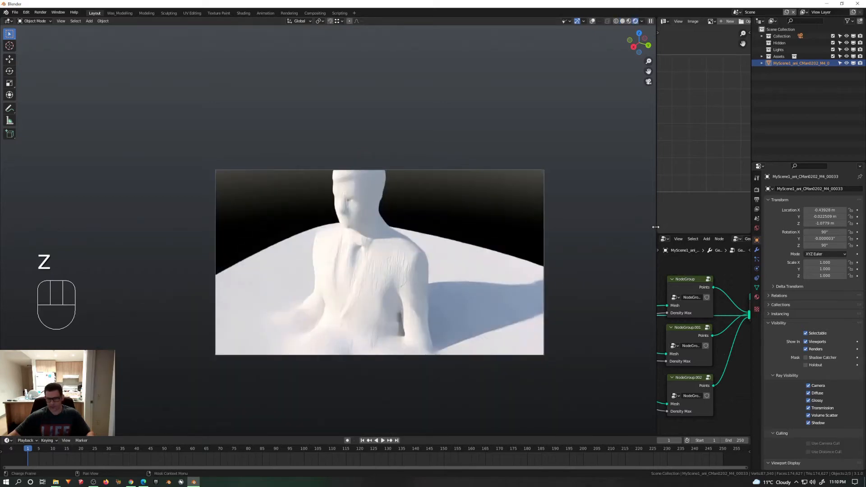
{"action": "left_click_drag", "start_coordinate": [657, 224], "coordinate": [535, 210]}
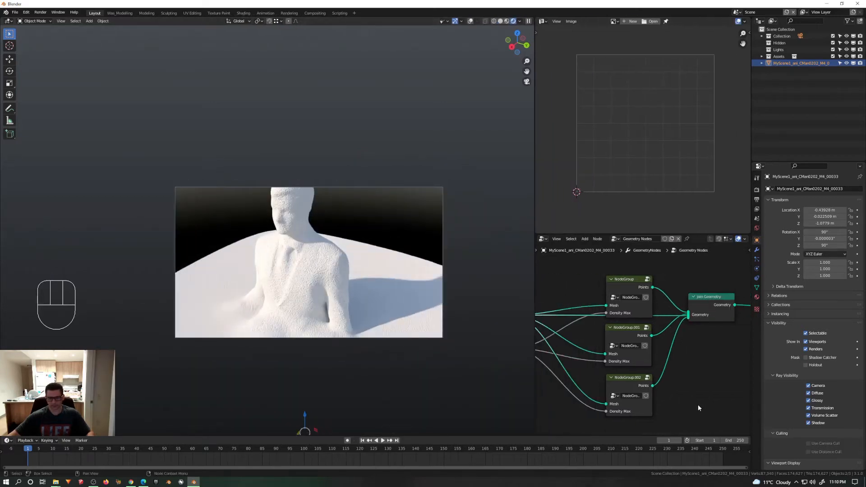
Step: Add a new material to the mesh object
{"action": "scroll", "coordinate": [677, 370], "scroll_direction": "down", "scroll_amount": 8}
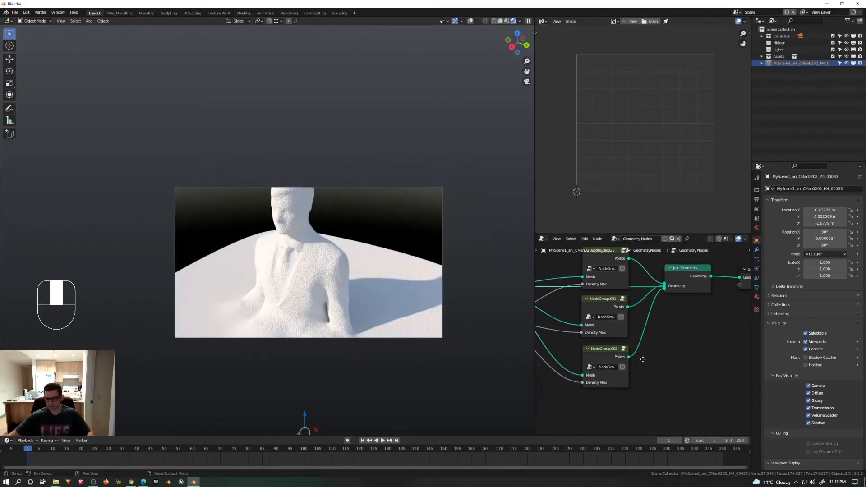
{"action": "left_click", "coordinate": [331, 282]}
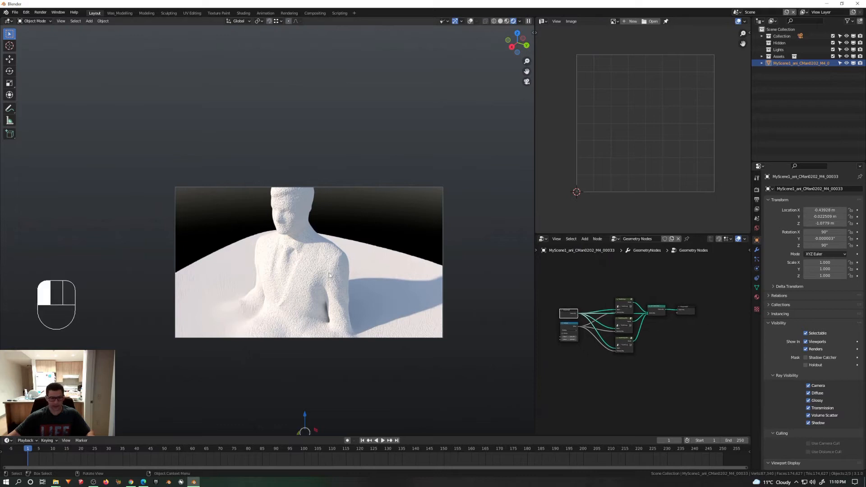
{"action": "left_click", "coordinate": [757, 296]}
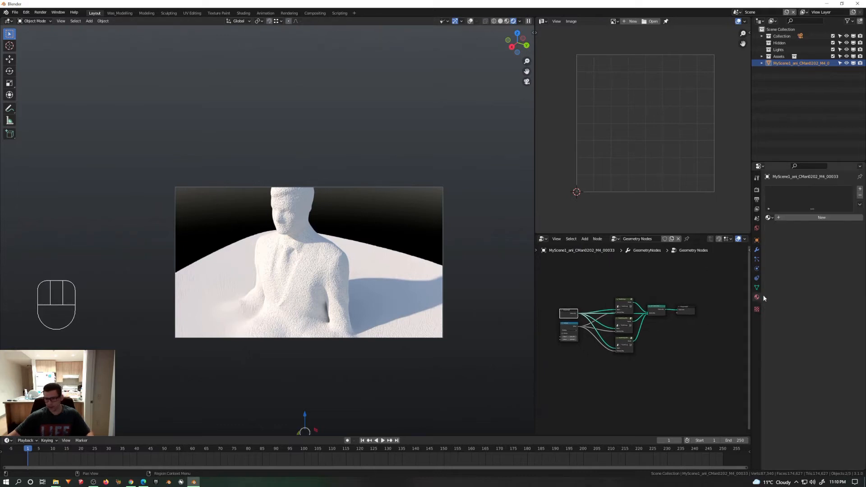
{"action": "left_click", "coordinate": [800, 217]}
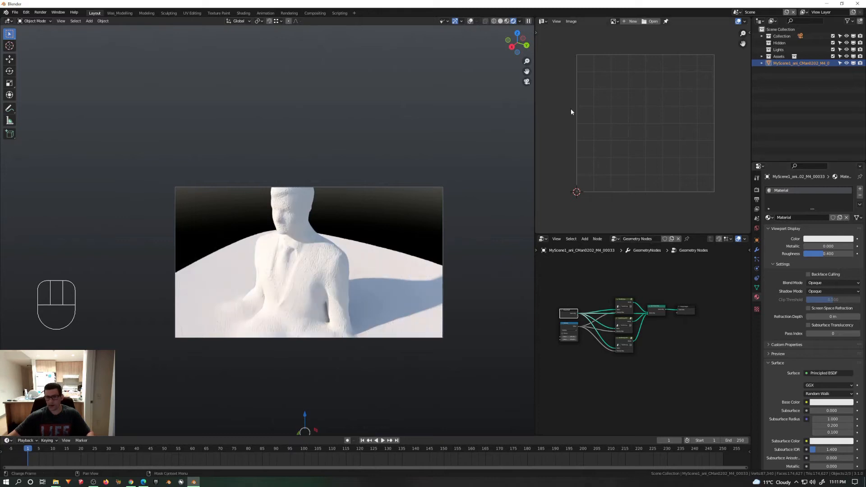
Step: Change the UV editor area to a Shader Editor showing all of the material's nodes
{"action": "left_click", "coordinate": [543, 22]}
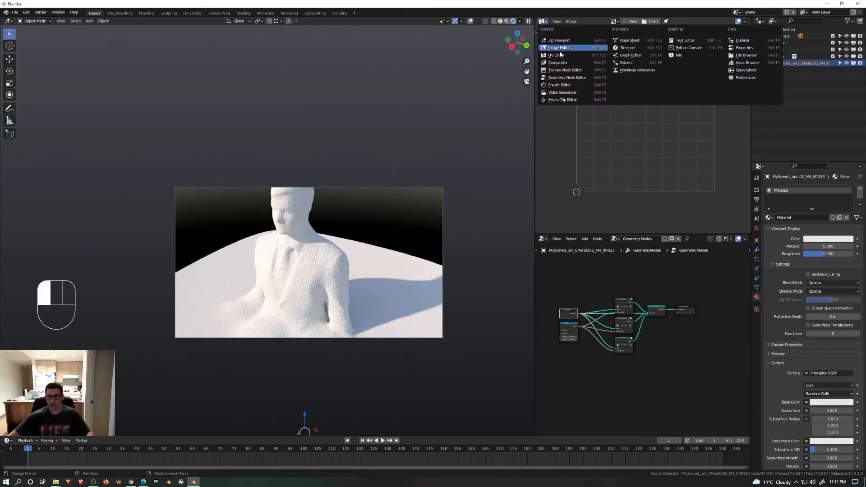
{"action": "left_click", "coordinate": [563, 86]}
{"action": "key", "text": "Home"}
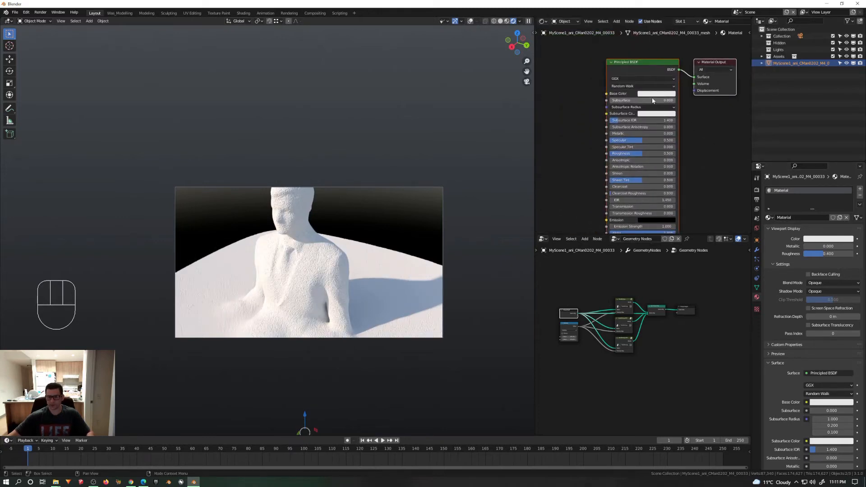
Step: Set the Principled BSDF's Base Color to orange and check the figure in the rendered viewport
{"action": "left_click", "coordinate": [651, 94]}
{"action": "left_click_drag", "start_coordinate": [672, 128], "coordinate": [655, 136]}
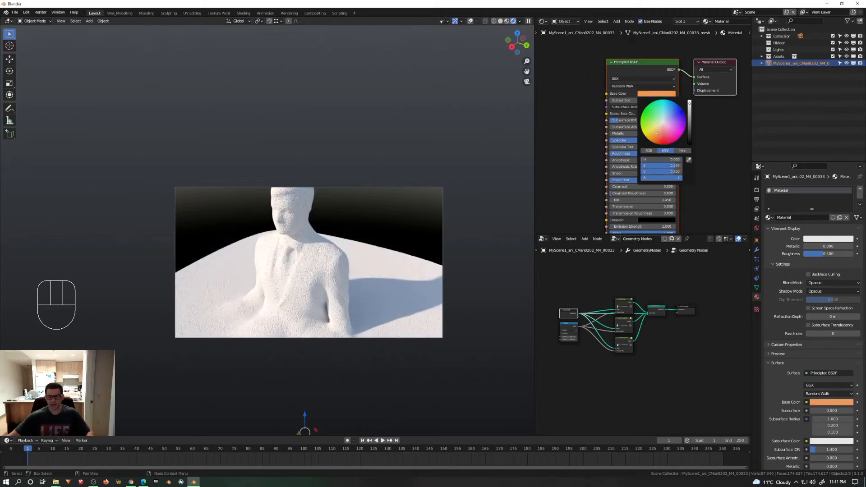
{"action": "scroll", "coordinate": [327, 266], "scroll_direction": "up", "scroll_amount": 7}
{"action": "middle_click_drag", "start_coordinate": [316, 249], "coordinate": [373, 260], "text": "shift"}
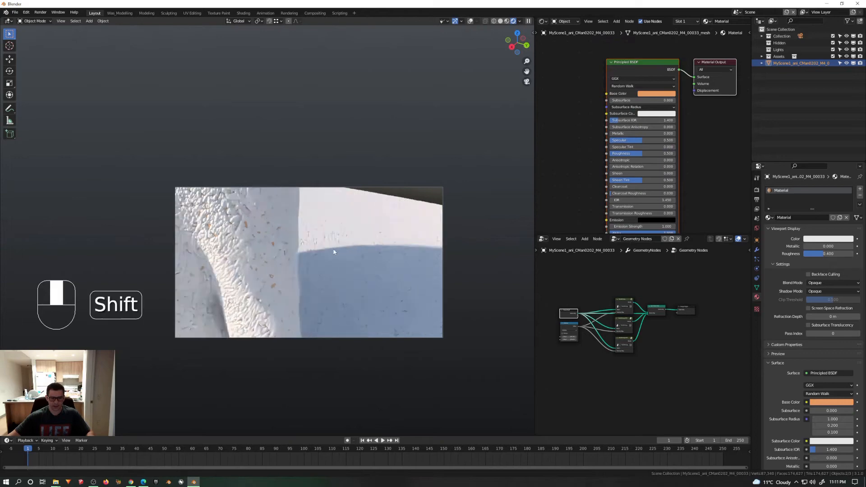
{"action": "scroll", "coordinate": [267, 224], "scroll_direction": "down", "scroll_amount": 4}
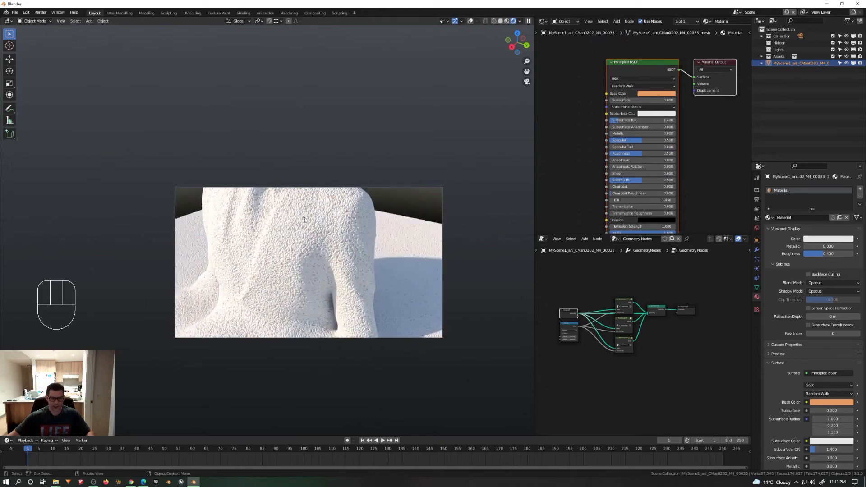
{"action": "scroll", "coordinate": [318, 234], "scroll_direction": "down", "scroll_amount": 3}
{"action": "scroll", "coordinate": [695, 118], "scroll_direction": "down", "scroll_amount": 3}
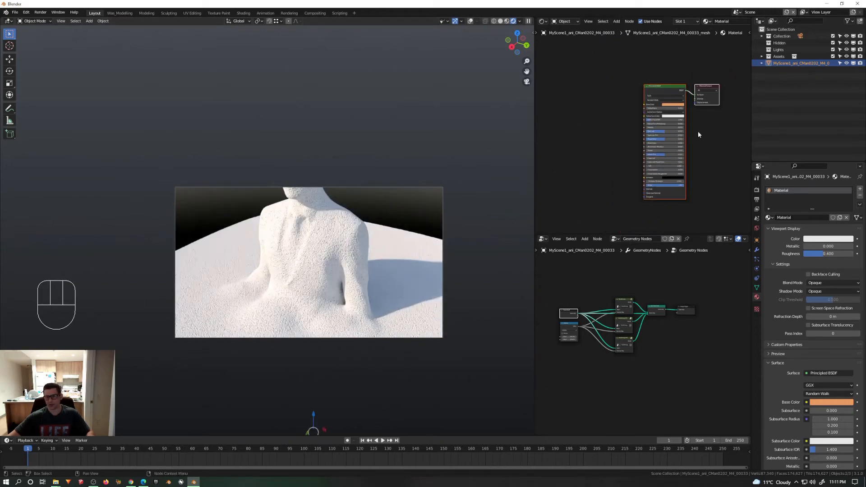
Step: Move the Group Output node aside and insert a Set Material node between Join Geometry and Group Output
{"action": "scroll", "coordinate": [667, 321], "scroll_direction": "up", "scroll_amount": 2}
{"action": "left_click_drag", "start_coordinate": [699, 300], "coordinate": [731, 283]}
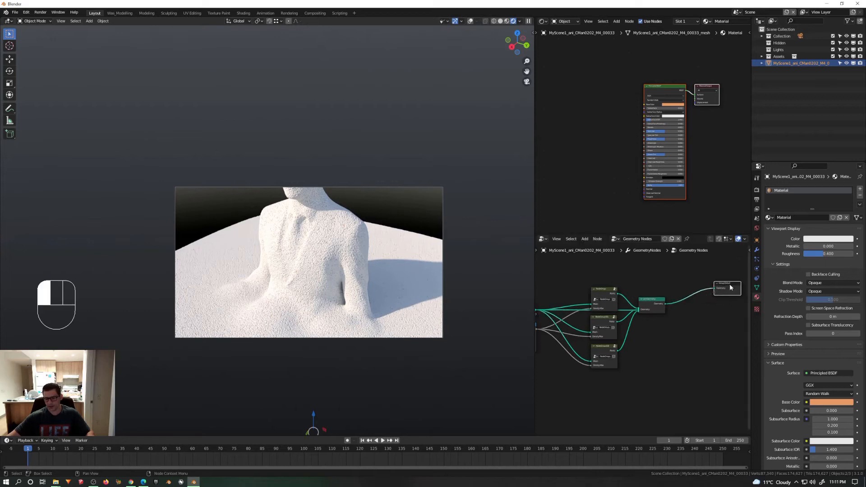
{"action": "scroll", "coordinate": [690, 302], "scroll_direction": "up", "scroll_amount": 2}
{"action": "middle_click_drag", "start_coordinate": [666, 305], "coordinate": [638, 326]}
{"action": "left_click_drag", "start_coordinate": [711, 289], "coordinate": [726, 298]}
{"action": "middle_click_drag", "start_coordinate": [660, 334], "coordinate": [685, 300]}
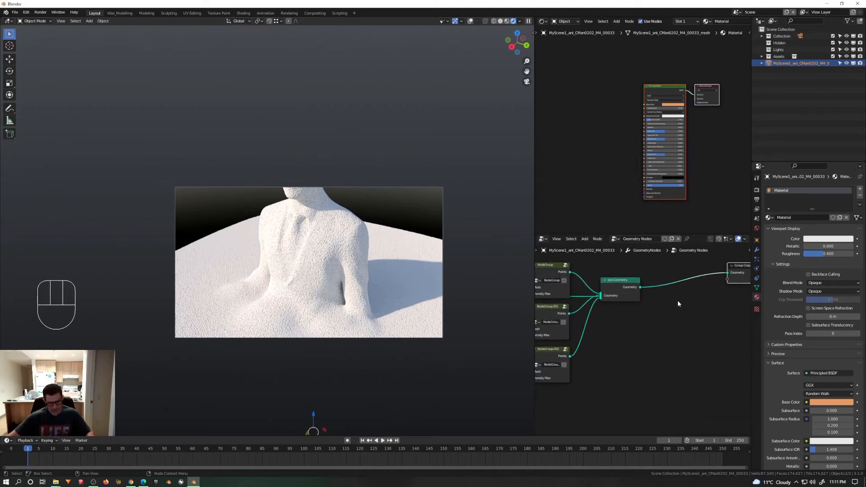
{"action": "key", "text": "shift+a"}
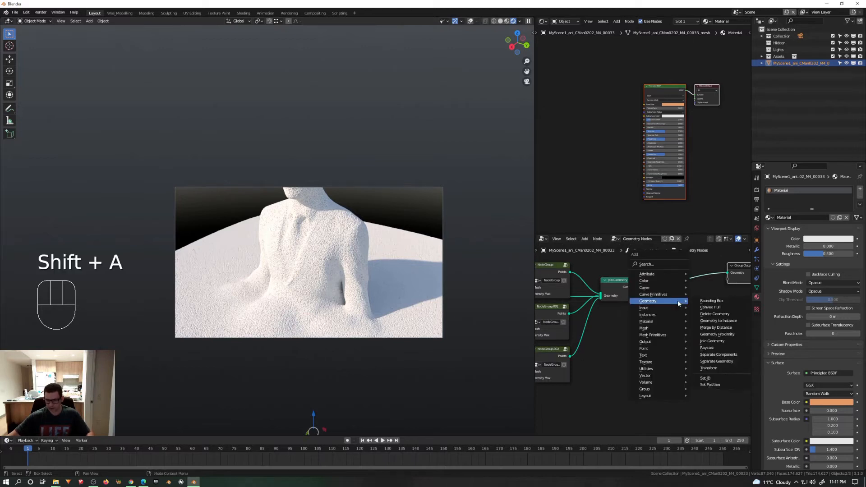
{"action": "mouse_move", "coordinate": [673, 322]}
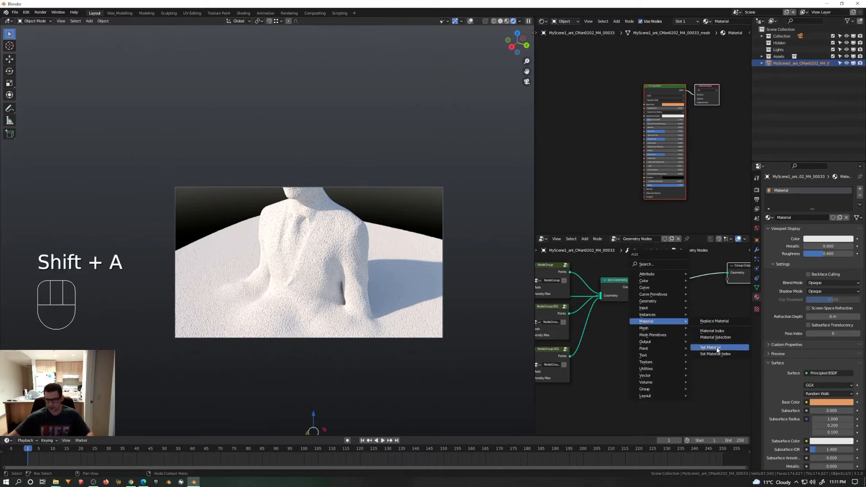
{"action": "left_click", "coordinate": [717, 350]}
{"action": "left_click", "coordinate": [675, 301]}
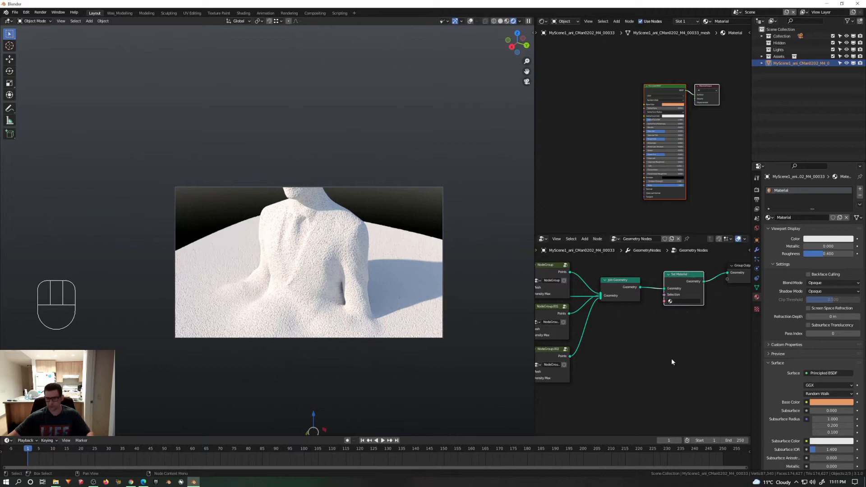
Step: Rename the orange material as sand and assign it in the Set Material node
{"action": "left_click", "coordinate": [792, 217]}
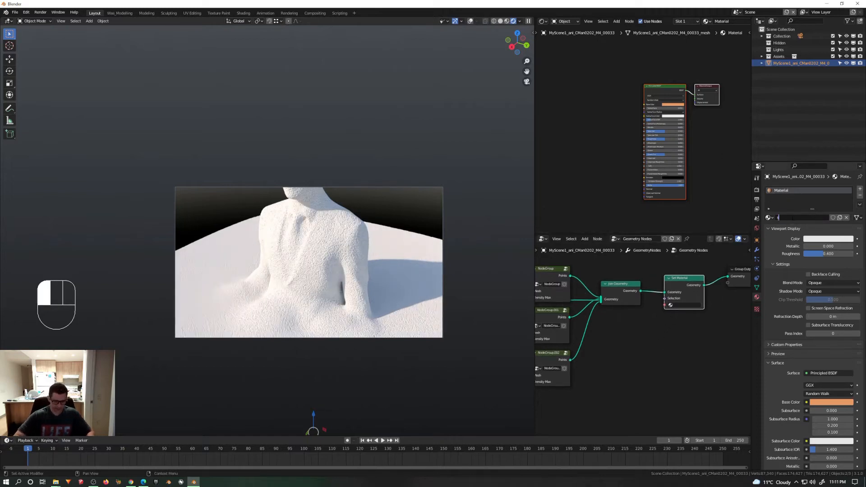
{"action": "type", "text": "sand"}
{"action": "key", "text": "Return"}
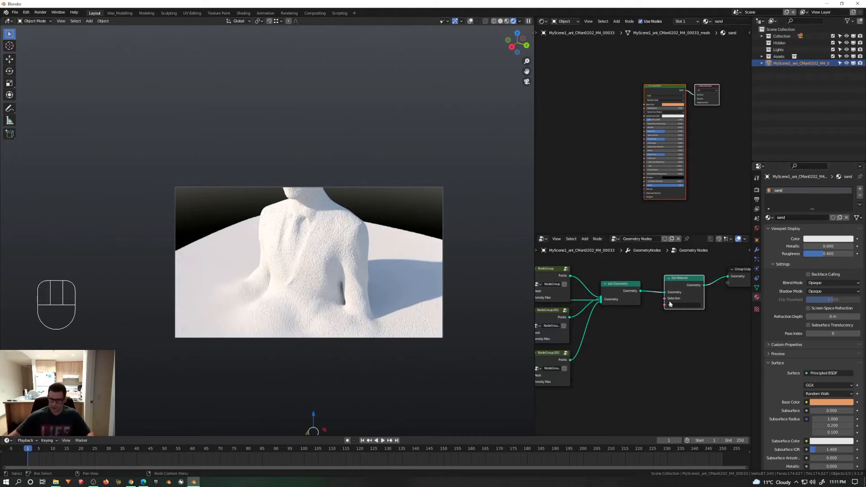
{"action": "left_click", "coordinate": [671, 305]}
{"action": "left_click", "coordinate": [680, 314]}
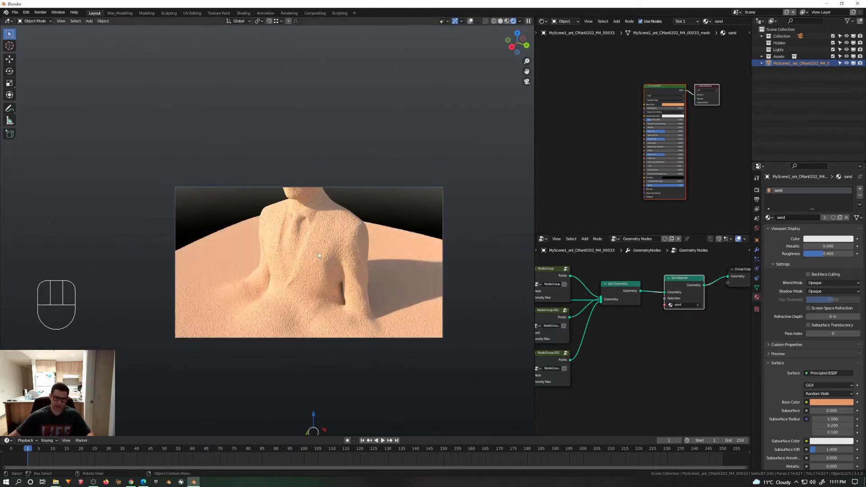
Step: Examine the sand-coloured figure from the front and the geometry node network feeding the Set Material node
{"action": "scroll", "coordinate": [300, 253], "scroll_direction": "down", "scroll_amount": 2}
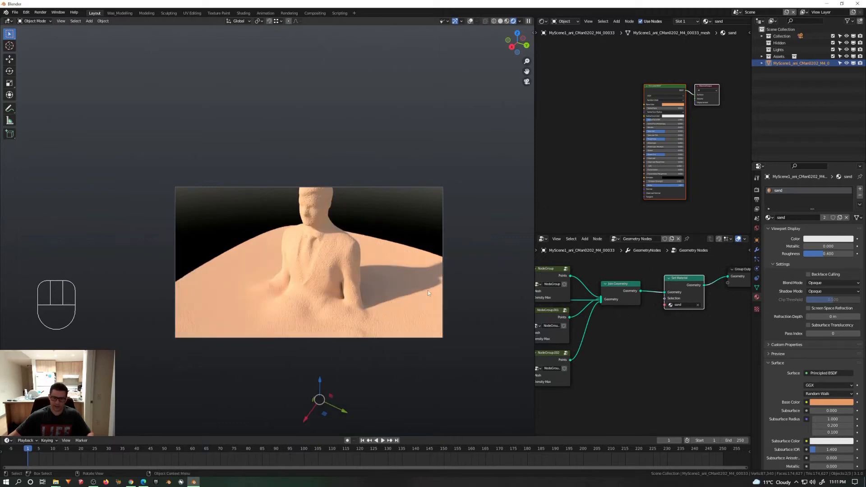
{"action": "middle_click_drag", "start_coordinate": [347, 285], "coordinate": [333, 262]}
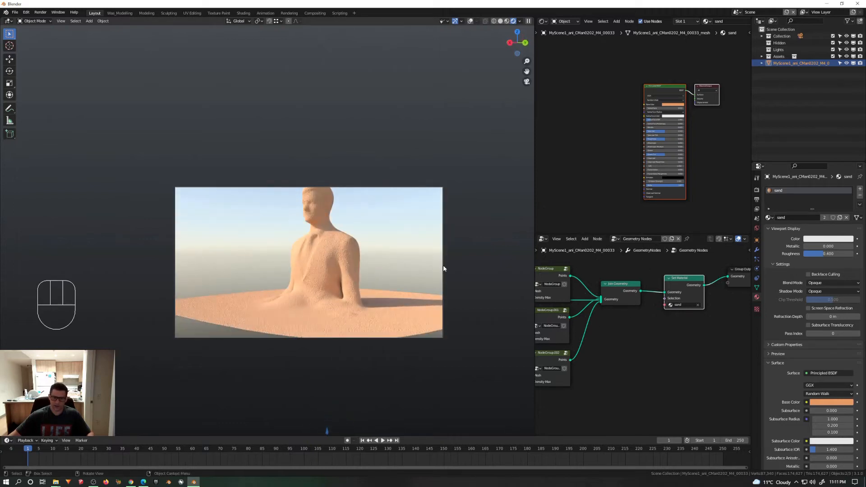
{"action": "middle_click_drag", "start_coordinate": [614, 341], "coordinate": [681, 334]}
{"action": "scroll", "coordinate": [671, 388], "scroll_direction": "down", "scroll_amount": 2}
{"action": "scroll", "coordinate": [591, 368], "scroll_direction": "up", "scroll_amount": 4}
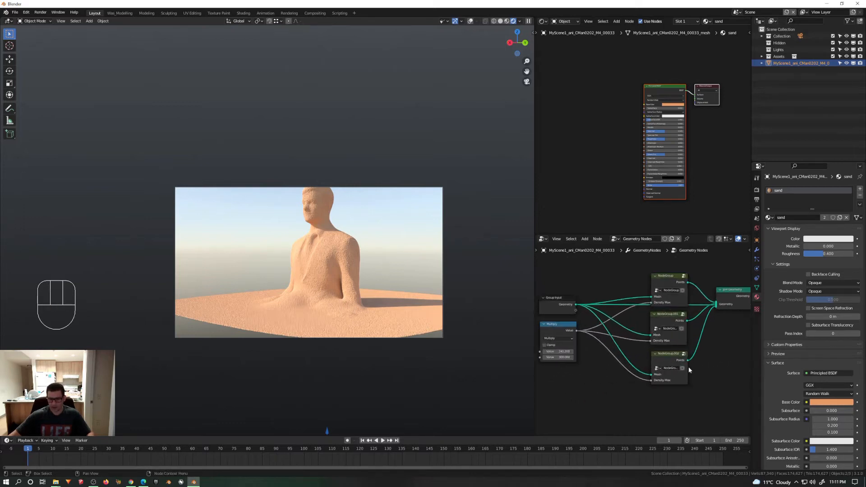
{"action": "middle_click_drag", "start_coordinate": [715, 371], "coordinate": [670, 376]}
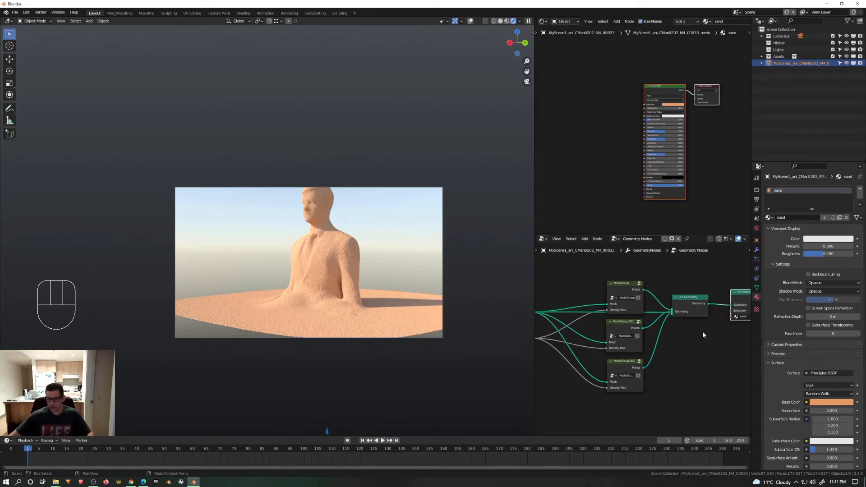
{"action": "scroll", "coordinate": [703, 331], "scroll_direction": "down", "scroll_amount": 2}
{"action": "middle_click_drag", "start_coordinate": [708, 334], "coordinate": [685, 342]}
{"action": "middle_click_drag", "start_coordinate": [578, 335], "coordinate": [581, 338]}
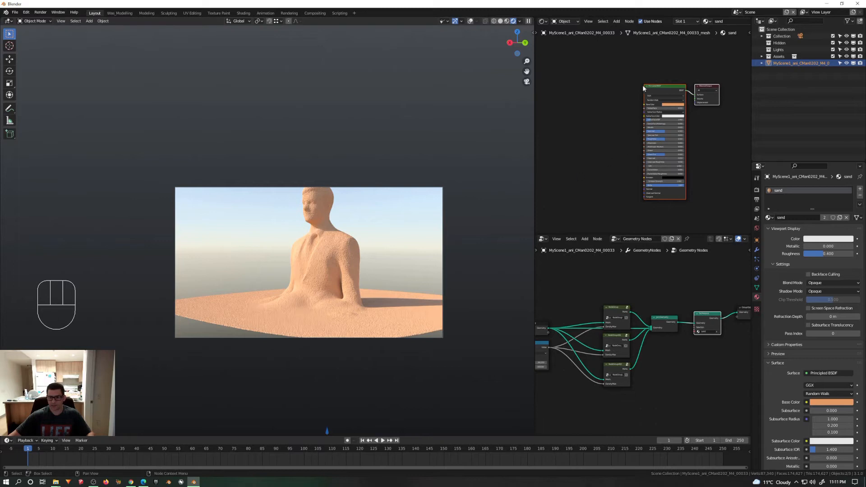
Step: Add an Image Texture with Mapping and Texture Coordinate nodes to the sand material's Principled BSDF Base Color
{"action": "left_click", "coordinate": [660, 81]}
{"action": "left_click", "coordinate": [662, 88]}
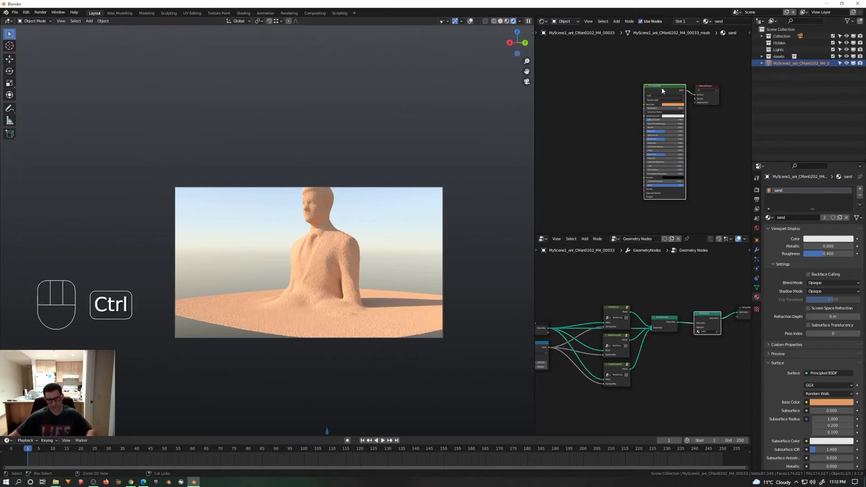
{"action": "key", "text": "ctrl+t"}
{"action": "key", "text": "g"}
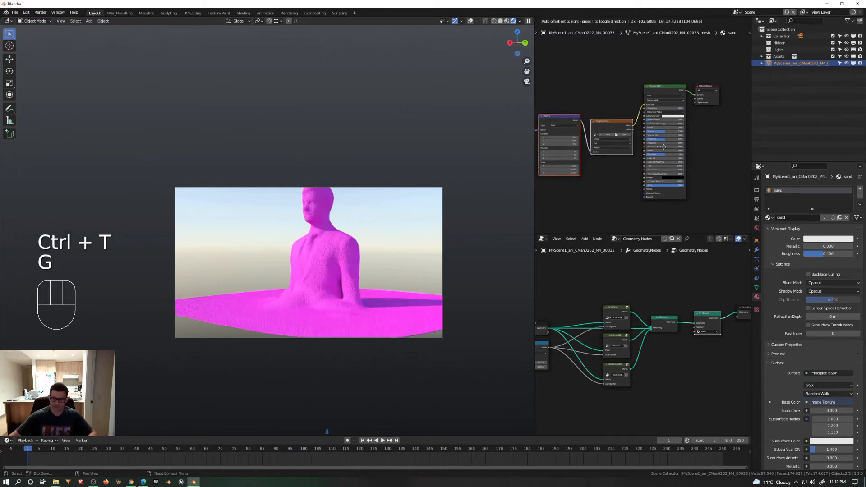
Step: Browse for the Image Texture's file in the Textures\Terrain\Seamless folder, with the files shown as thumbnails
{"action": "left_click", "coordinate": [596, 117]}
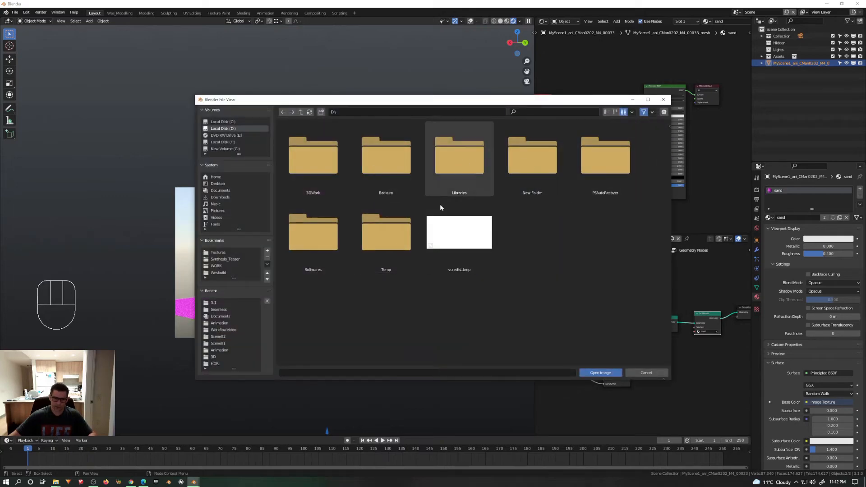
{"action": "left_click", "coordinate": [218, 253]}
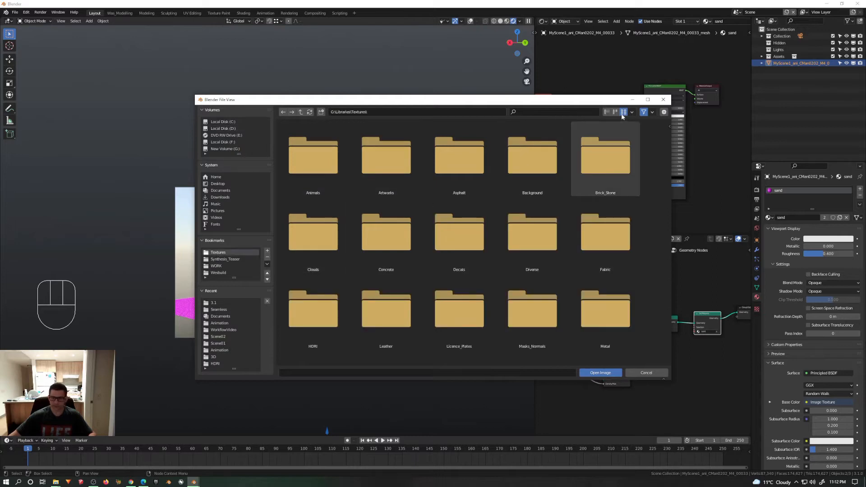
{"action": "left_click", "coordinate": [606, 112]}
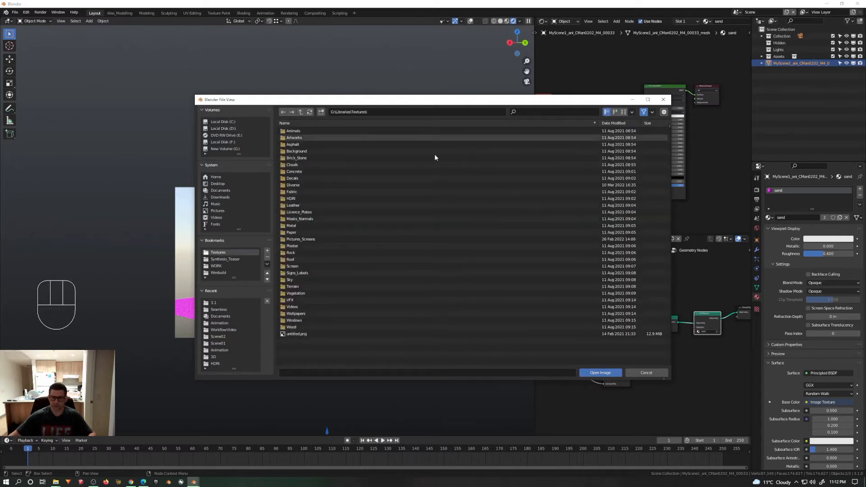
{"action": "left_click", "coordinate": [297, 287]}
{"action": "double_click", "coordinate": [297, 287]}
{"action": "double_click", "coordinate": [298, 131]}
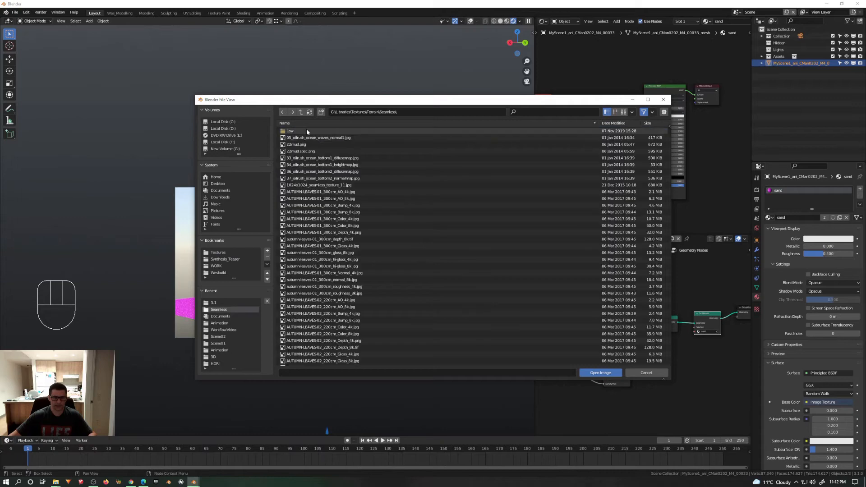
{"action": "left_click", "coordinate": [624, 111]}
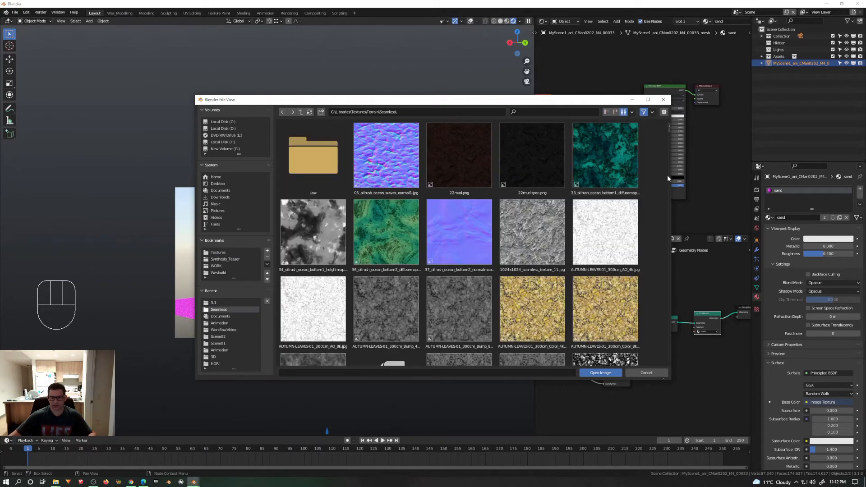
Step: Load the image Seamless ground sand texture (5).tif into the Image Texture node
{"action": "scroll", "coordinate": [668, 130], "scroll_direction": "down", "scroll_amount": 8}
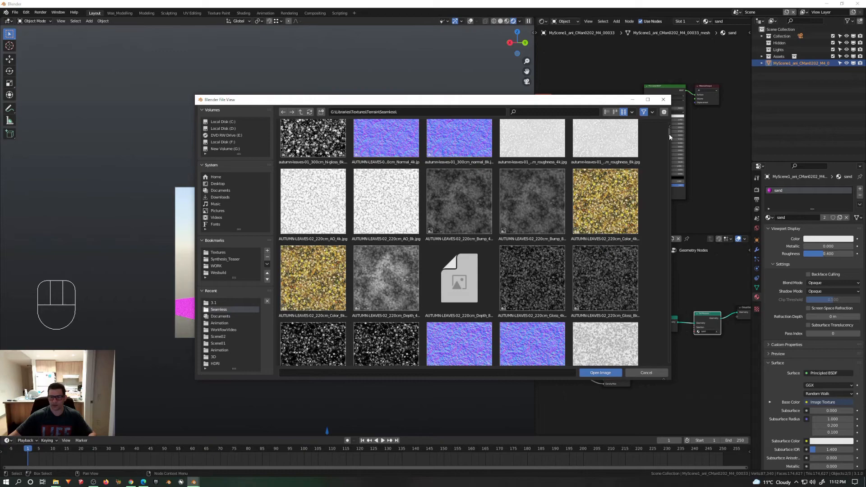
{"action": "left_click_drag", "start_coordinate": [670, 133], "coordinate": [651, 273]}
{"action": "scroll", "coordinate": [651, 286], "scroll_direction": "down", "scroll_amount": 8}
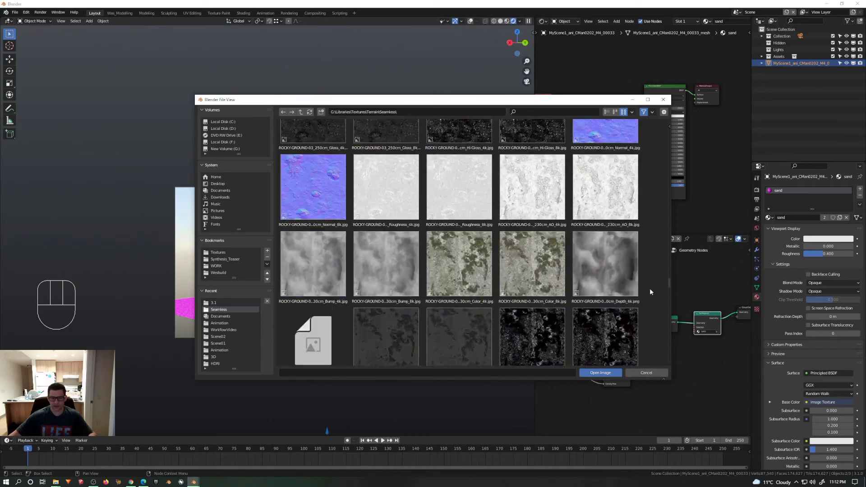
{"action": "scroll", "coordinate": [649, 298], "scroll_direction": "down", "scroll_amount": 8}
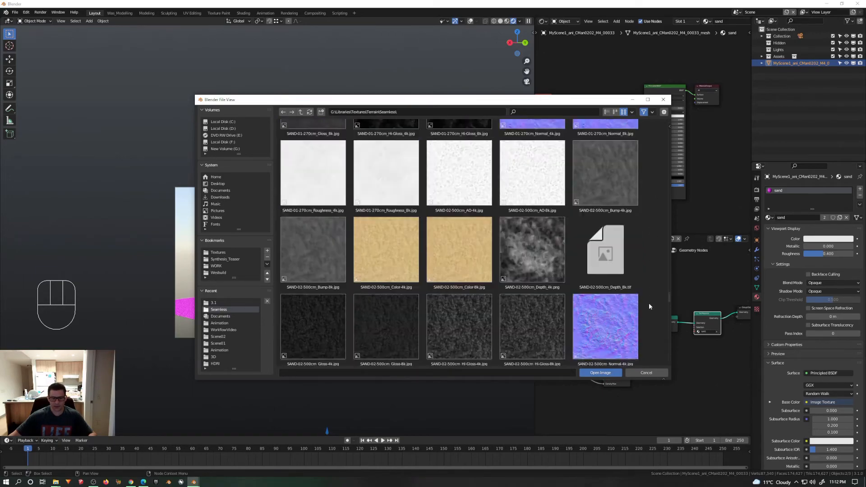
{"action": "scroll", "coordinate": [649, 315], "scroll_direction": "down", "scroll_amount": 1}
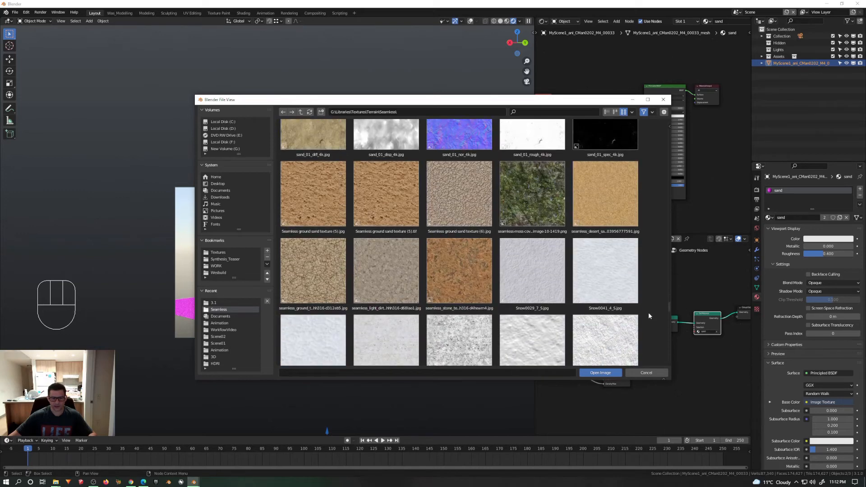
{"action": "double_click", "coordinate": [396, 202]}
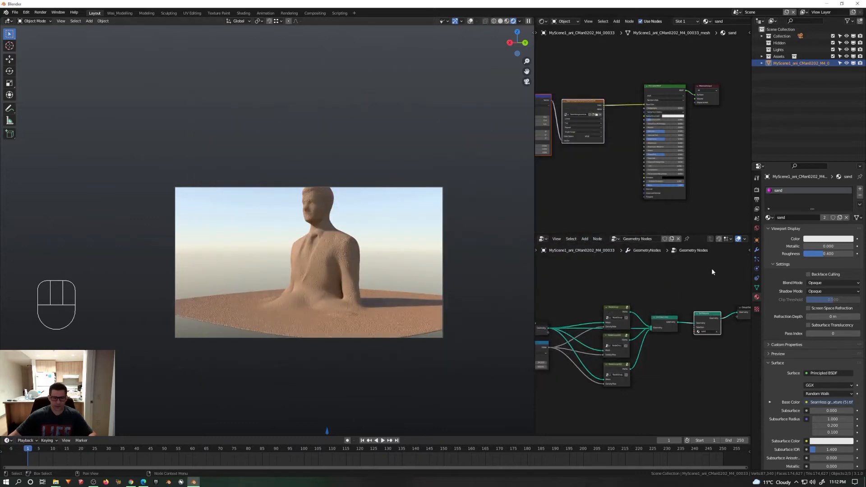
Step: Turn off the Geometry Nodes modifier's viewport display and set the sand Image Texture's projection to Box
{"action": "left_click", "coordinate": [757, 249]}
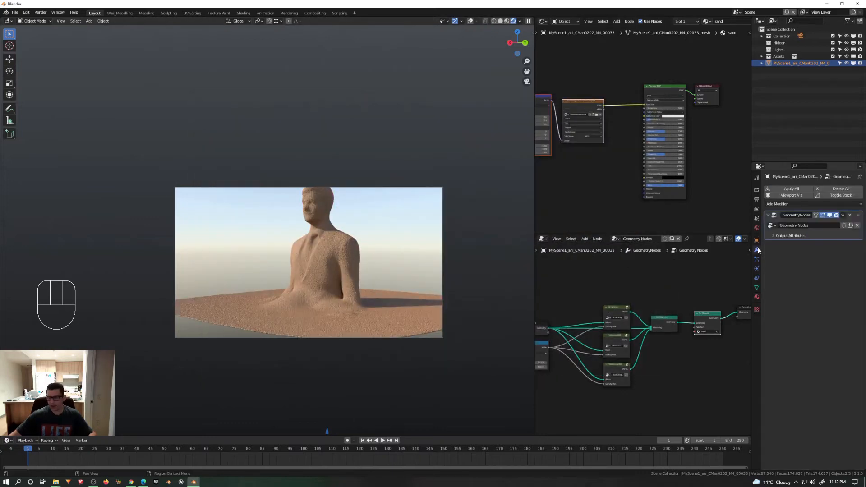
{"action": "left_click", "coordinate": [830, 219]}
{"action": "middle_click_drag", "start_coordinate": [603, 126], "coordinate": [657, 137]}
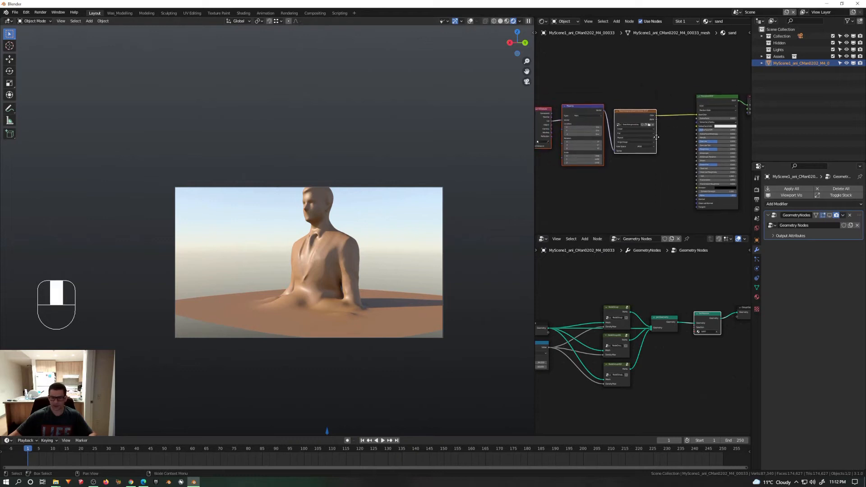
{"action": "scroll", "coordinate": [657, 137], "scroll_direction": "up", "scroll_amount": 4}
{"action": "left_click", "coordinate": [678, 149]}
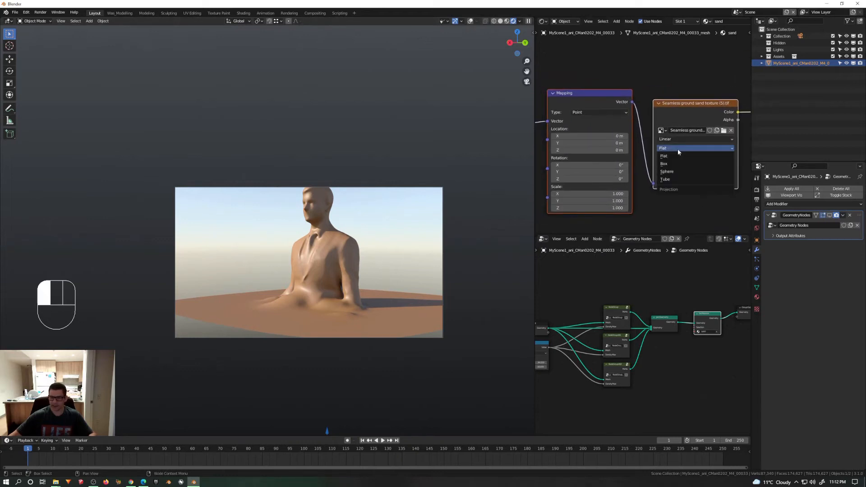
{"action": "left_click", "coordinate": [677, 164]}
{"action": "middle_click_drag", "start_coordinate": [646, 184], "coordinate": [707, 164]}
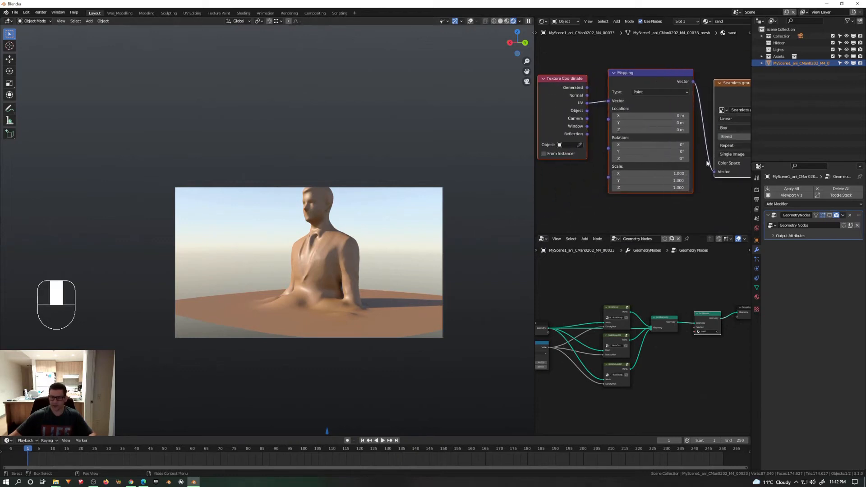
{"action": "middle_click_drag", "start_coordinate": [605, 113], "coordinate": [590, 122]}
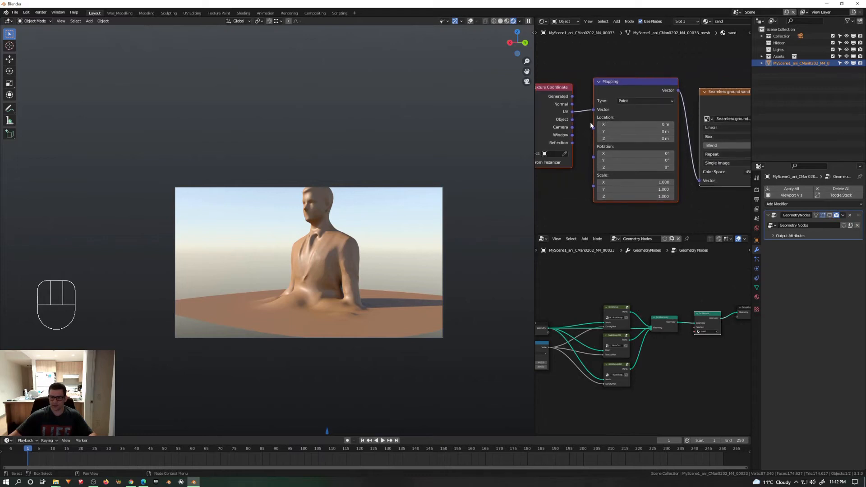
{"action": "left_click", "coordinate": [729, 135]}
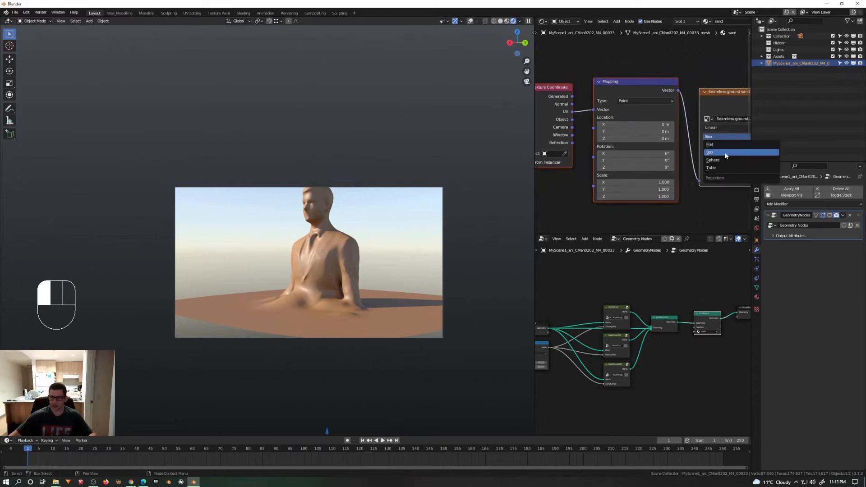
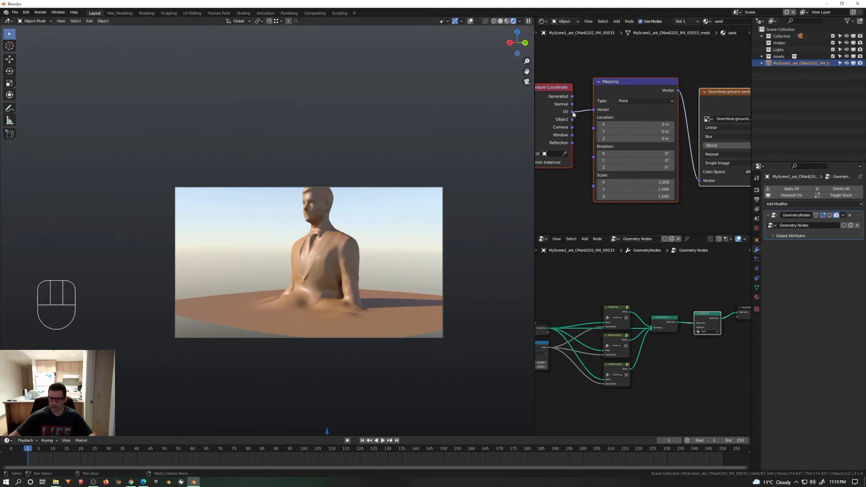
Step: Link the Texture Coordinate's Object output to the Mapping node's Vector and turn on the Geometry Nodes modifier's viewport display
{"action": "scroll", "coordinate": [572, 144], "scroll_direction": "down", "scroll_amount": 3}
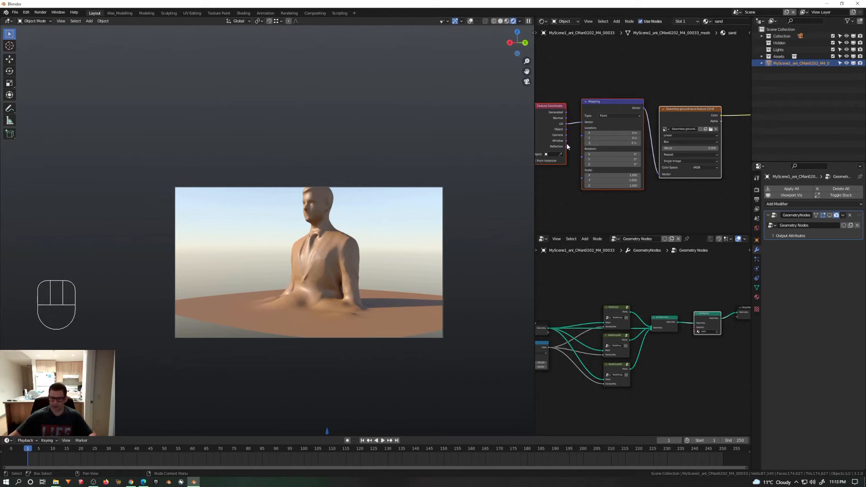
{"action": "left_click_drag", "start_coordinate": [566, 129], "coordinate": [582, 122]}
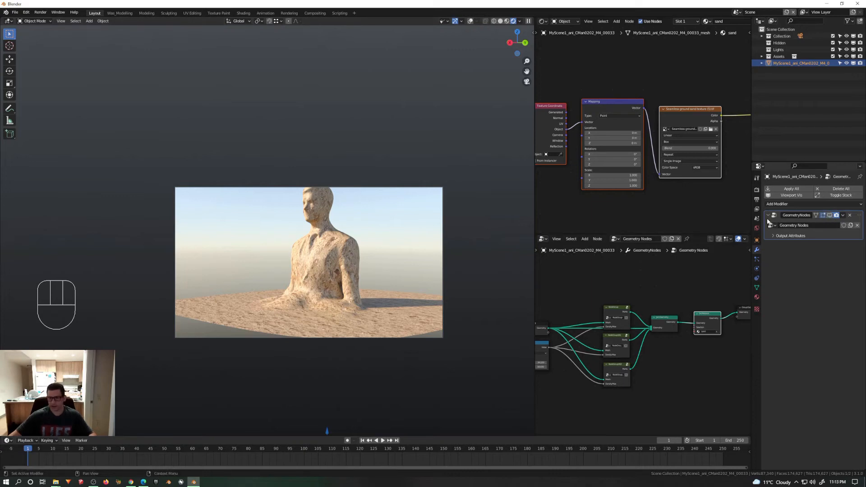
{"action": "left_click", "coordinate": [829, 216]}
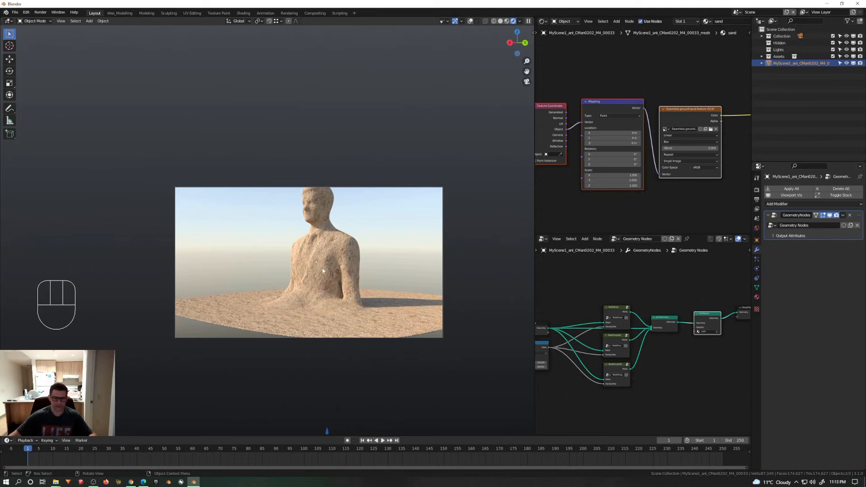
{"action": "middle_click_drag", "start_coordinate": [322, 268], "coordinate": [308, 284], "text": "shift"}
{"action": "scroll", "coordinate": [315, 289], "scroll_direction": "up", "scroll_amount": 1}
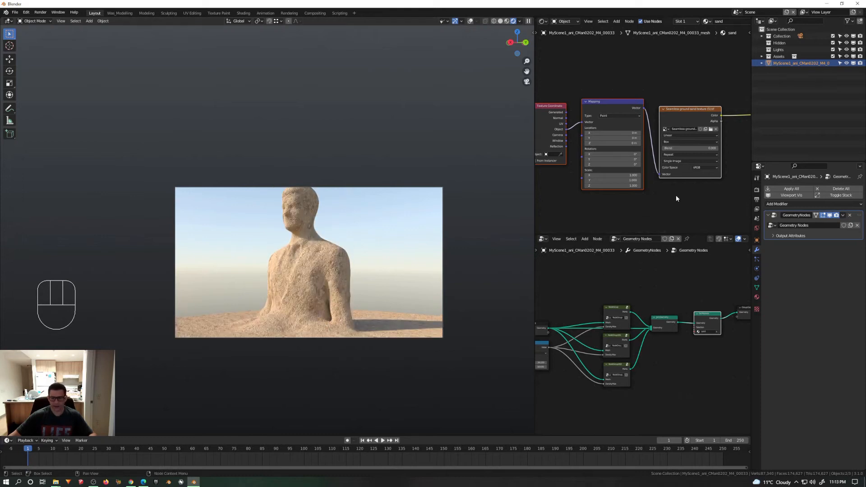
Step: Set the sand Principled BSDF's Roughness to 0.950 and its Sheen to 0.105
{"action": "middle_click_drag", "start_coordinate": [671, 180], "coordinate": [709, 135]}
{"action": "scroll", "coordinate": [635, 110], "scroll_direction": "up", "scroll_amount": 4}
{"action": "left_click_drag", "start_coordinate": [637, 124], "coordinate": [672, 124]}
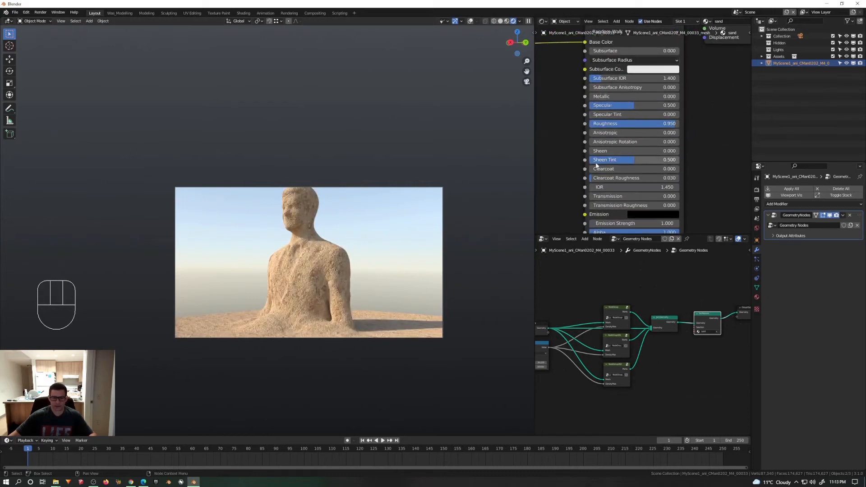
{"action": "mouse_move", "coordinate": [650, 151]}
{"action": "left_mouse_down"}
{"action": "mouse_move", "coordinate": [729, 151]}
{"action": "mouse_move", "coordinate": [660, 151]}
{"action": "left_mouse_up"}
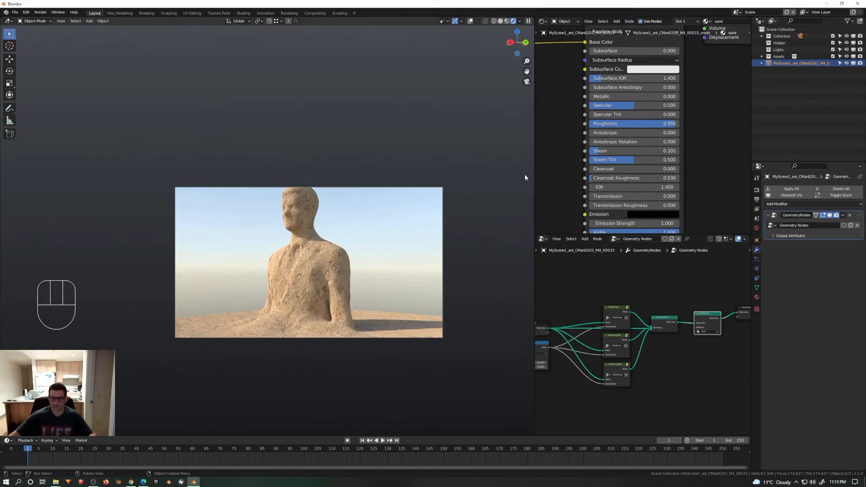
{"action": "key", "text": "z"}
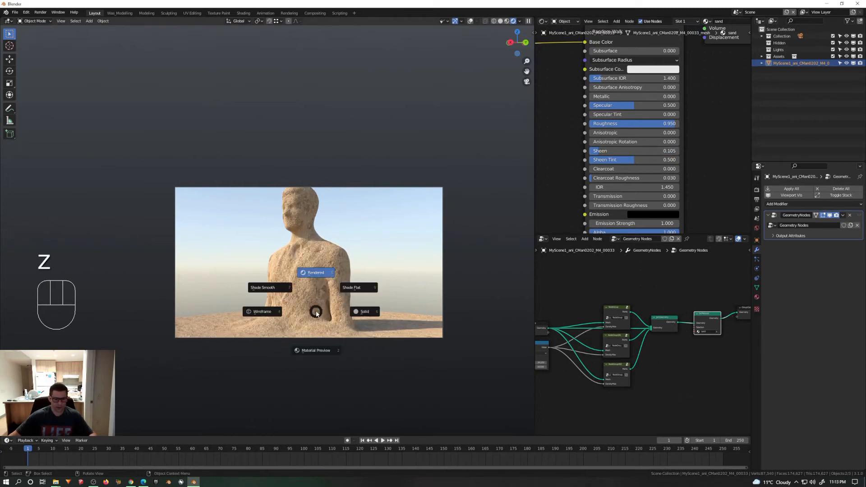
{"action": "left_click", "coordinate": [565, 151]}
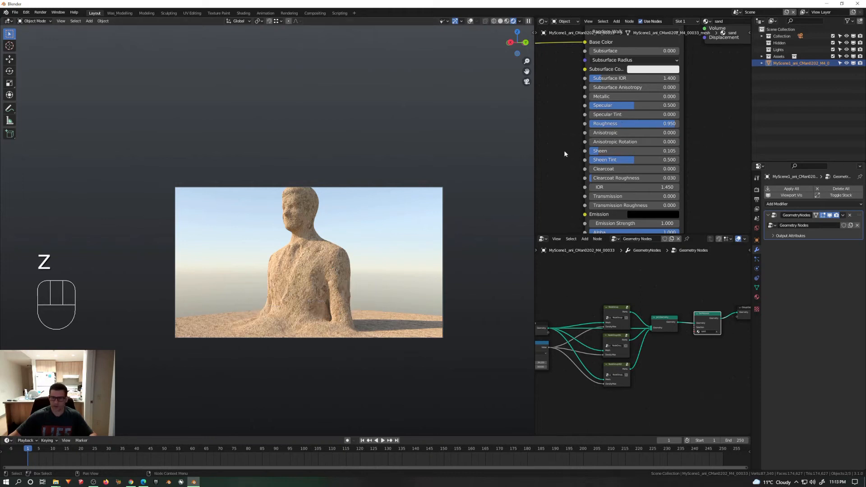
Step: Link the Texture Coordinate's UV output to the Mapping node's Vector and turn off the Geometry Nodes modifier's viewport display
{"action": "middle_click_drag", "start_coordinate": [564, 135], "coordinate": [680, 134]}
{"action": "left_click_drag", "start_coordinate": [613, 99], "coordinate": [638, 96]}
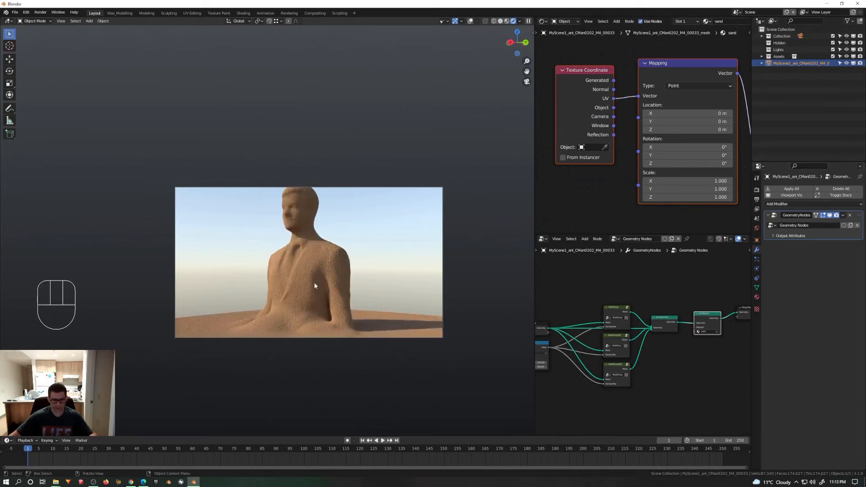
{"action": "left_click", "coordinate": [829, 215]}
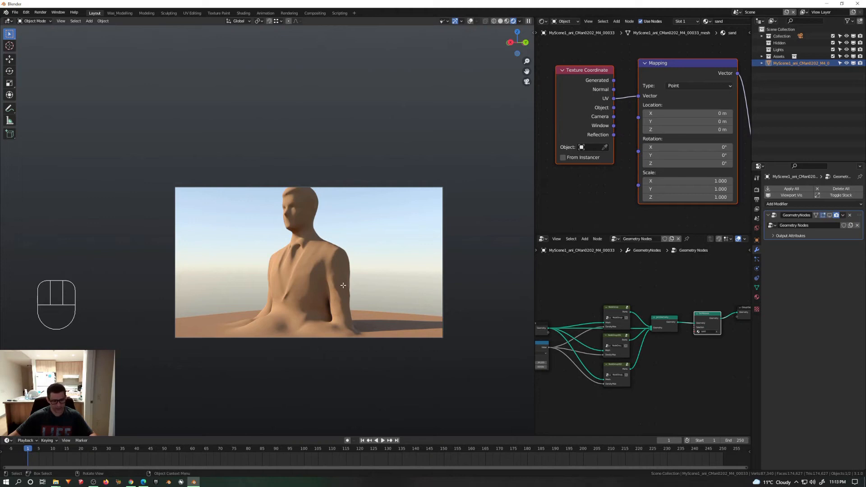
Step: Show the viewport overlays and unwrap the man's entire mesh with Smart UV Project, returning to Object Mode
{"action": "key", "text": "Tab"}
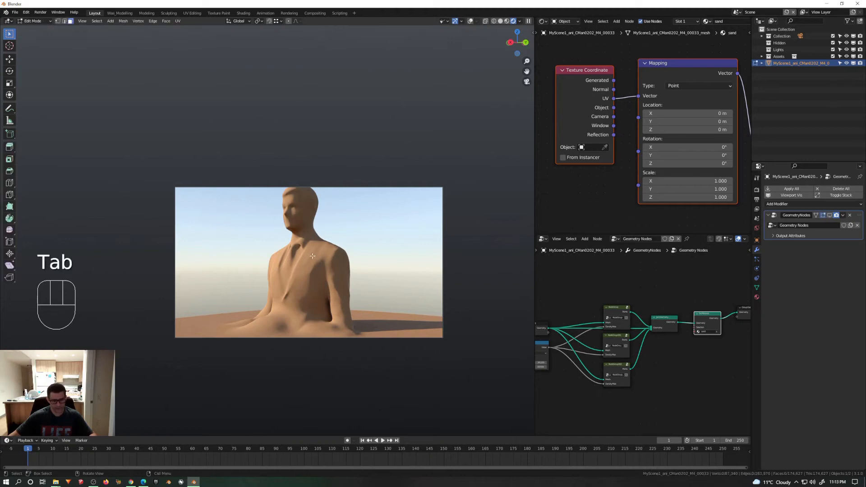
{"action": "left_click", "coordinate": [471, 21]}
{"action": "key", "text": "a"}
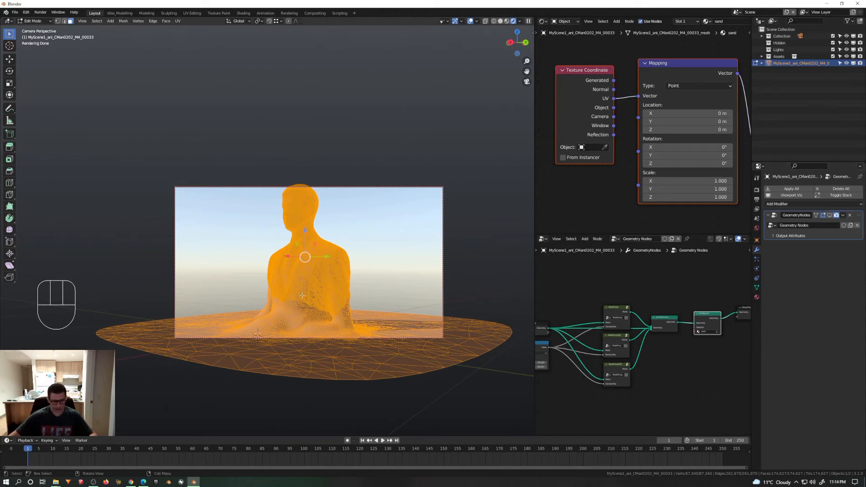
{"action": "left_click", "coordinate": [757, 288]}
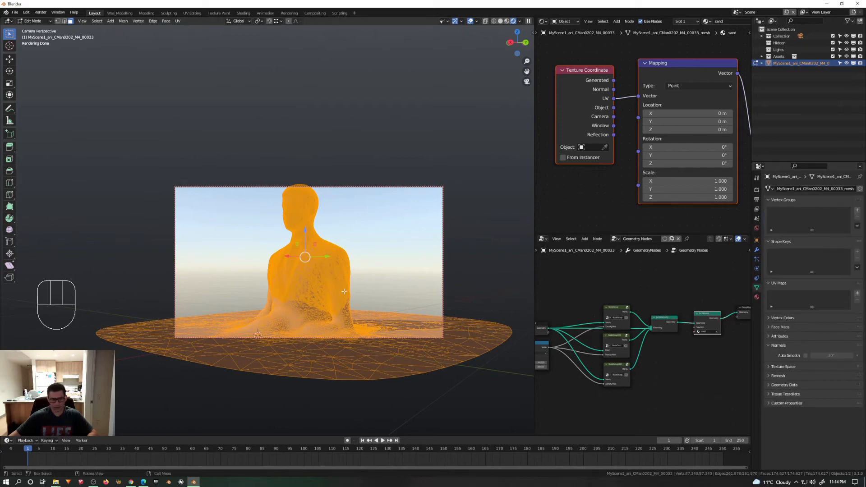
{"action": "key", "text": "u"}
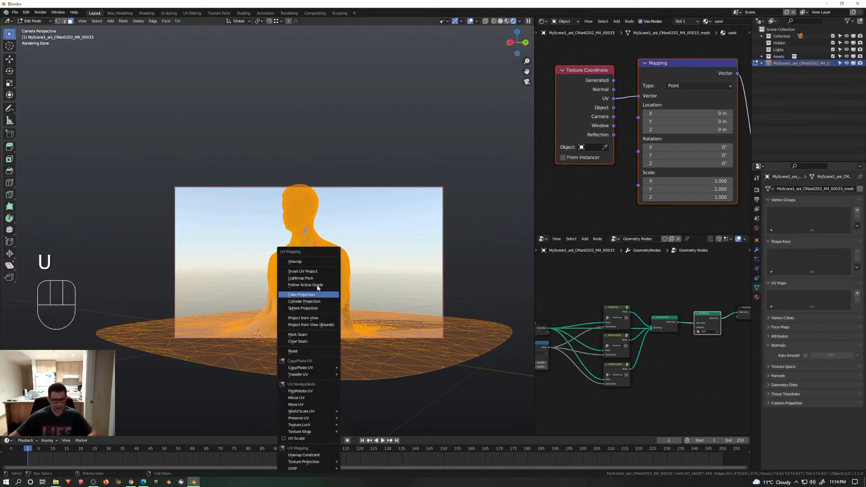
{"action": "left_click", "coordinate": [303, 272]}
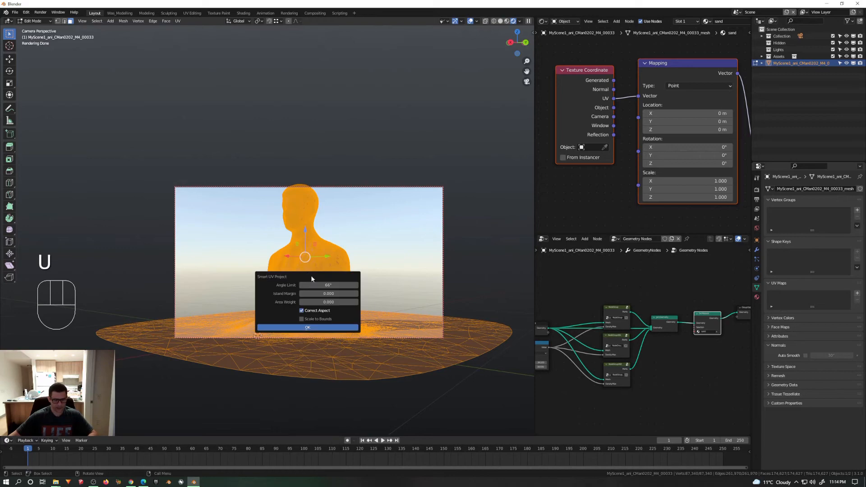
{"action": "left_click", "coordinate": [330, 328]}
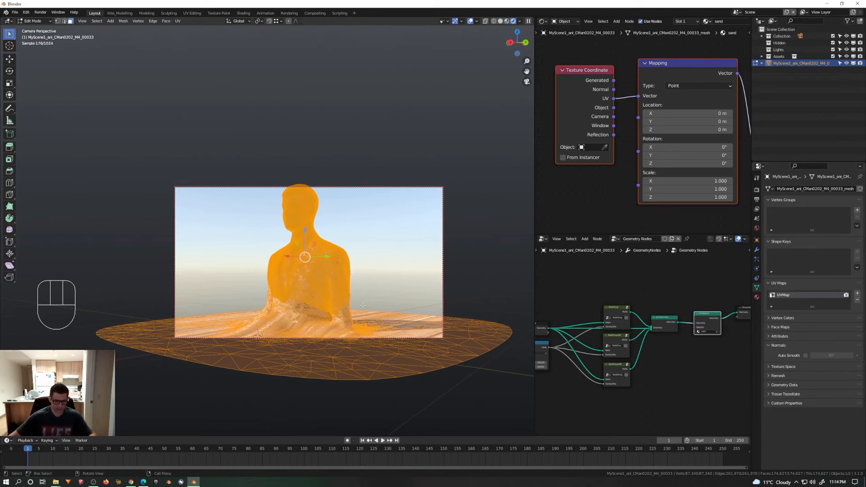
{"action": "key", "text": "Tab"}
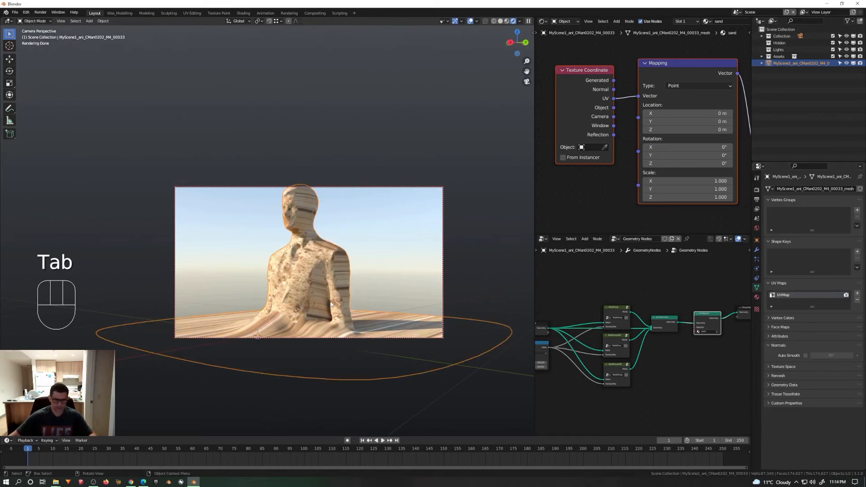
Step: Set the sand Image Texture's projection to Flat and turn on the Geometry Nodes modifier's viewport display
{"action": "middle_click_drag", "start_coordinate": [610, 146], "coordinate": [504, 156]}
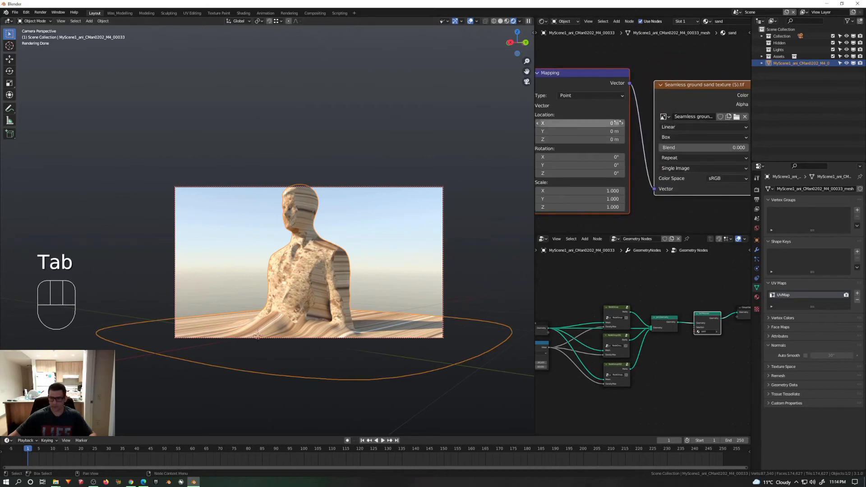
{"action": "left_click", "coordinate": [687, 137]}
{"action": "left_click", "coordinate": [684, 147]}
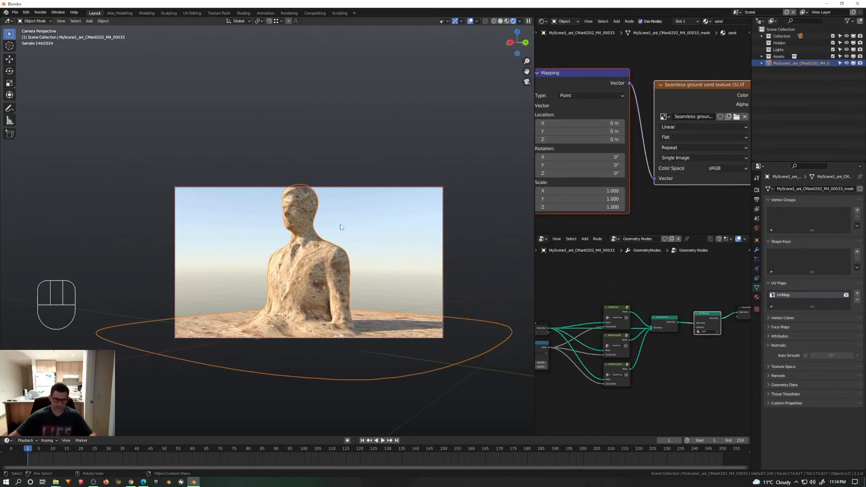
{"action": "left_click", "coordinate": [757, 249]}
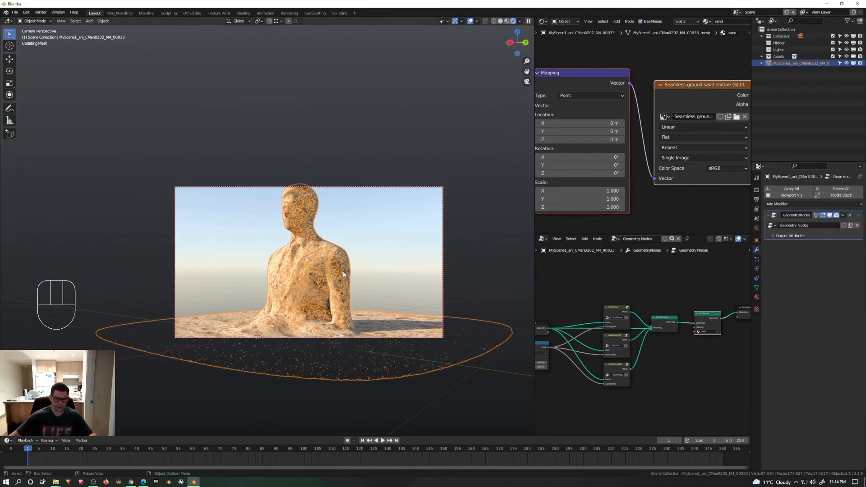
{"action": "left_click", "coordinate": [364, 238]}
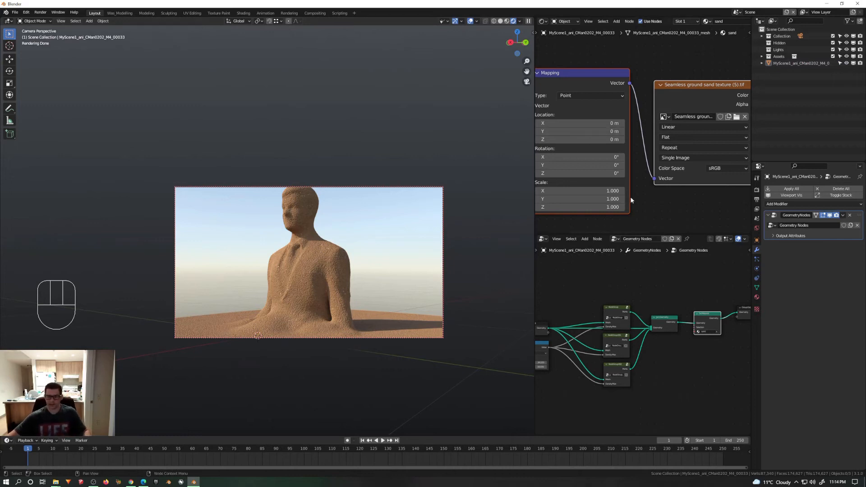
Step: Examine the sand shader nodes, the geometry node tree up to its Group Output, and the modifier's Output Attributes
{"action": "scroll", "coordinate": [596, 102], "scroll_direction": "down", "scroll_amount": 4}
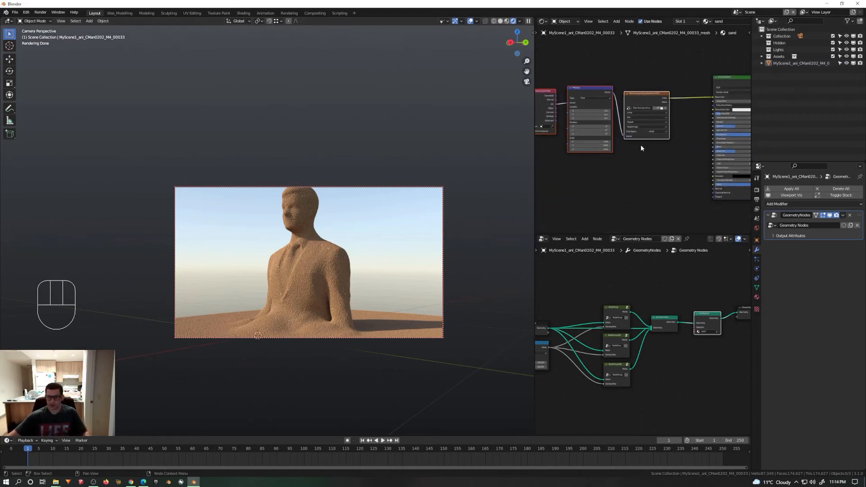
{"action": "middle_click_drag", "start_coordinate": [649, 144], "coordinate": [624, 122]}
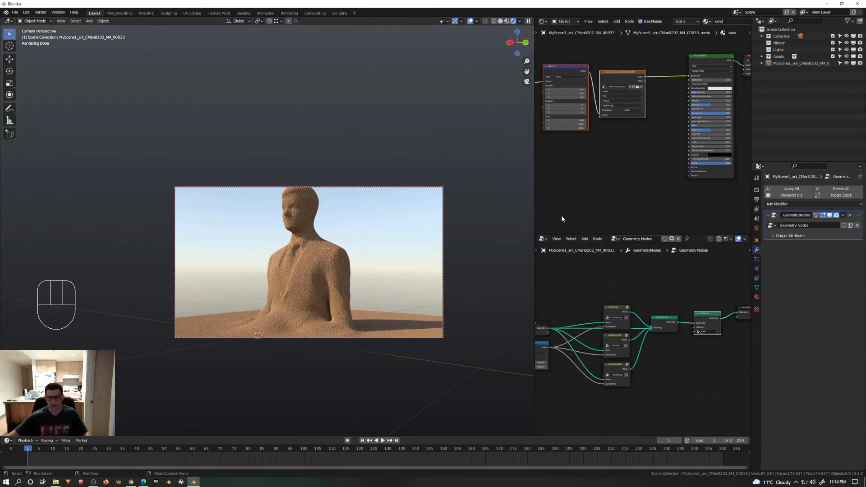
{"action": "middle_click_drag", "start_coordinate": [607, 354], "coordinate": [627, 327]}
{"action": "scroll", "coordinate": [629, 326], "scroll_direction": "down", "scroll_amount": 2}
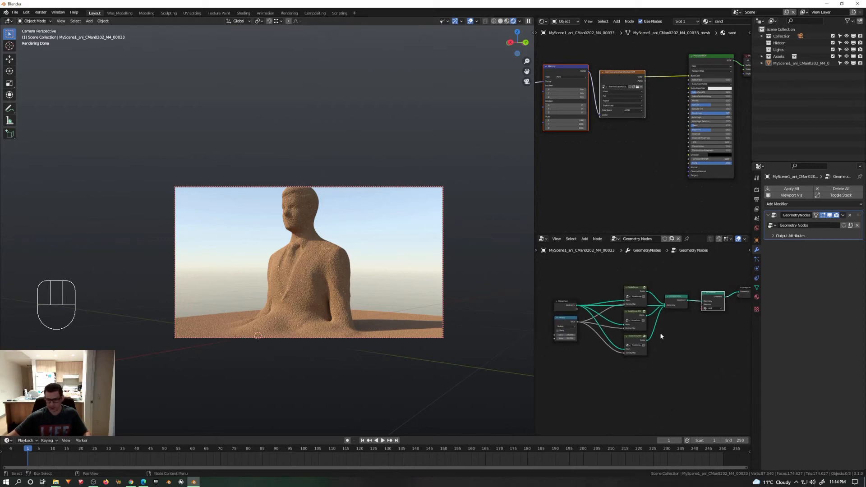
{"action": "middle_click_drag", "start_coordinate": [683, 326], "coordinate": [657, 330]}
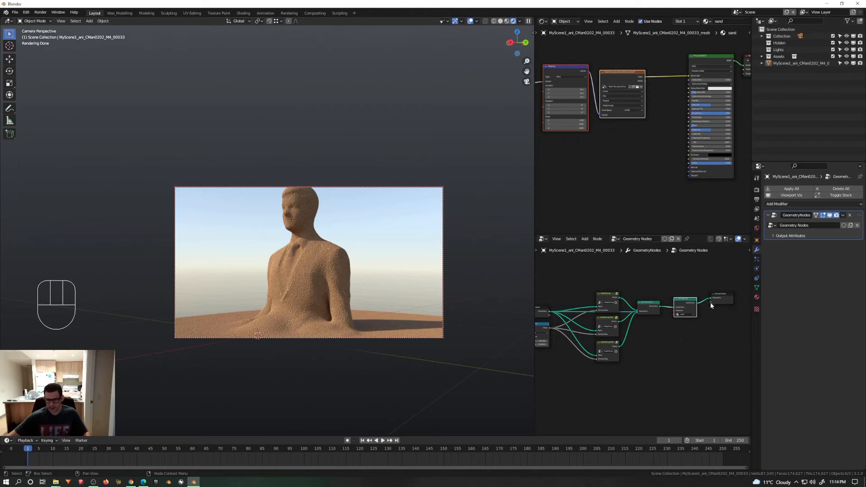
{"action": "left_click_drag", "start_coordinate": [711, 303], "coordinate": [548, 315]}
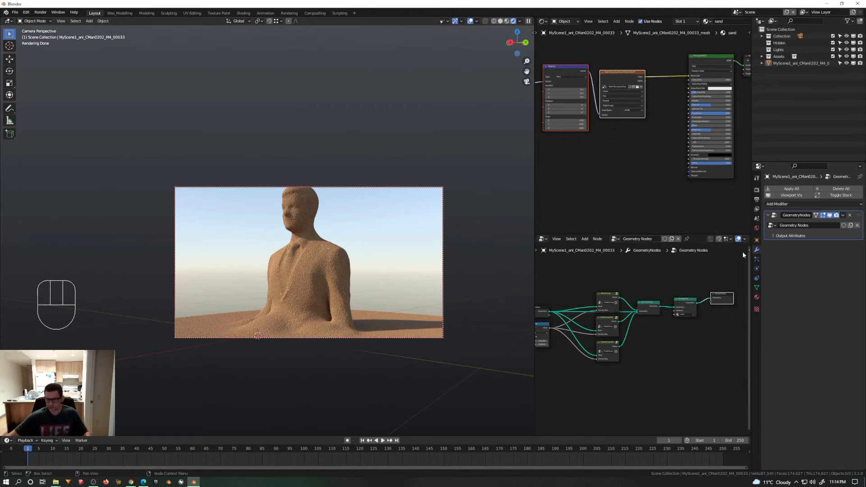
{"action": "left_click", "coordinate": [776, 235]}
{"action": "left_click", "coordinate": [776, 234]}
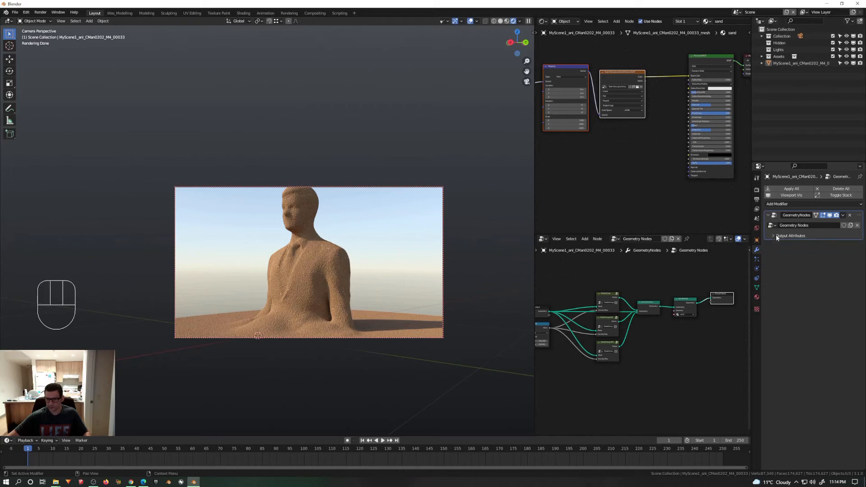
Step: Try to feed the Set Material node's Selection from the Group Input, and cut that link
{"action": "middle_click_drag", "start_coordinate": [673, 326], "coordinate": [683, 323]}
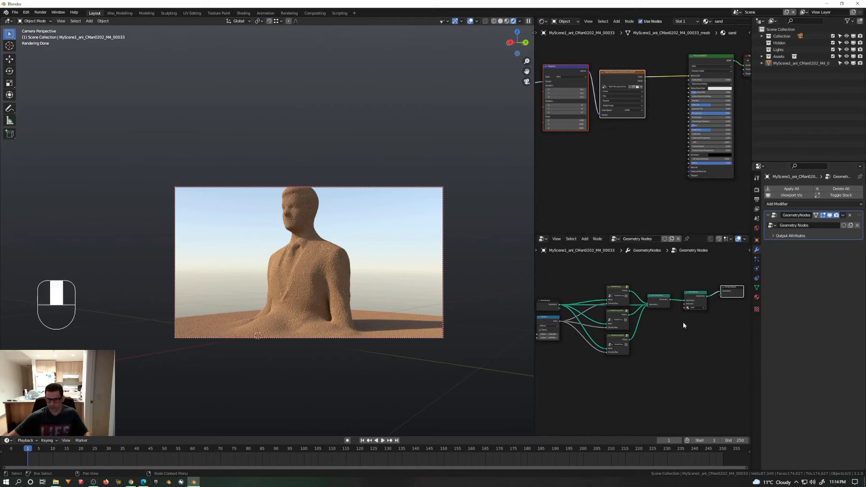
{"action": "scroll", "coordinate": [584, 324], "scroll_direction": "up", "scroll_amount": 3}
{"action": "middle_click_drag", "start_coordinate": [566, 323], "coordinate": [581, 318]}
{"action": "left_click_drag", "start_coordinate": [550, 305], "coordinate": [538, 298]}
{"action": "middle_click_drag", "start_coordinate": [695, 321], "coordinate": [696, 322]}
{"action": "scroll", "coordinate": [697, 317], "scroll_direction": "down", "scroll_amount": 1}
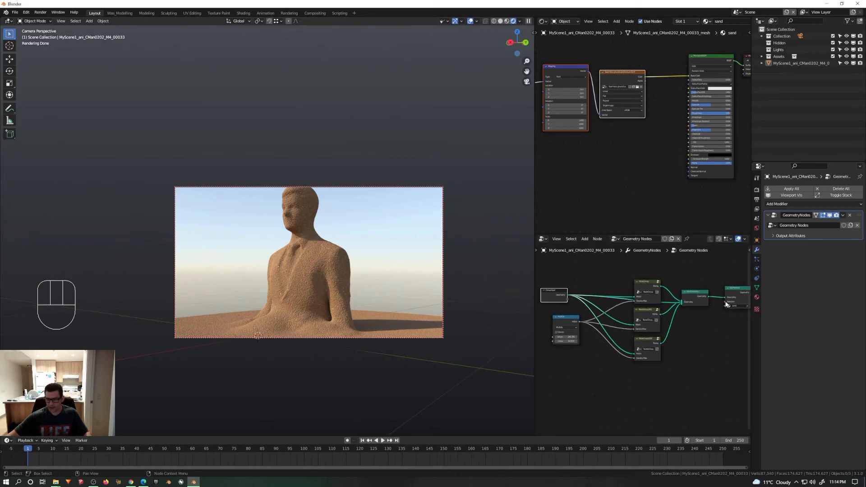
{"action": "left_click", "coordinate": [724, 305]}
{"action": "left_click_drag", "start_coordinate": [725, 305], "coordinate": [567, 299]}
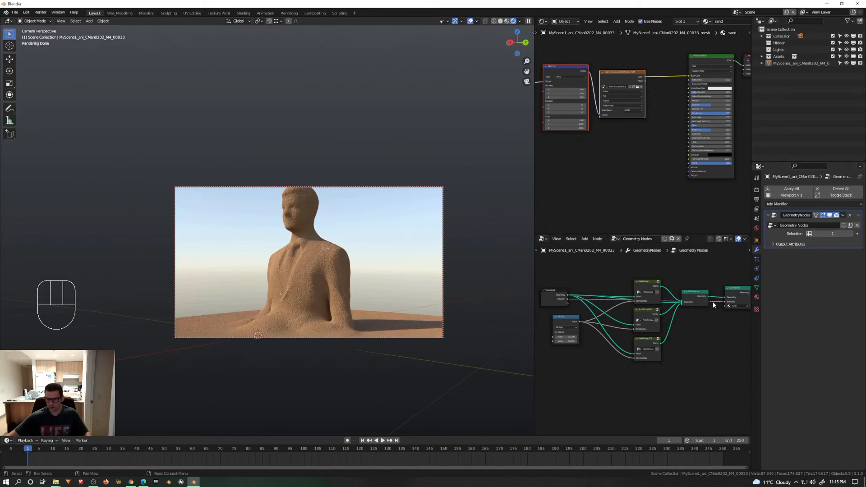
{"action": "scroll", "coordinate": [713, 302], "scroll_direction": "up", "scroll_amount": 2}
{"action": "scroll", "coordinate": [713, 301], "scroll_direction": "up", "scroll_amount": 1}
{"action": "right_click_drag", "start_coordinate": [716, 297], "coordinate": [713, 309], "text": "ctrl"}
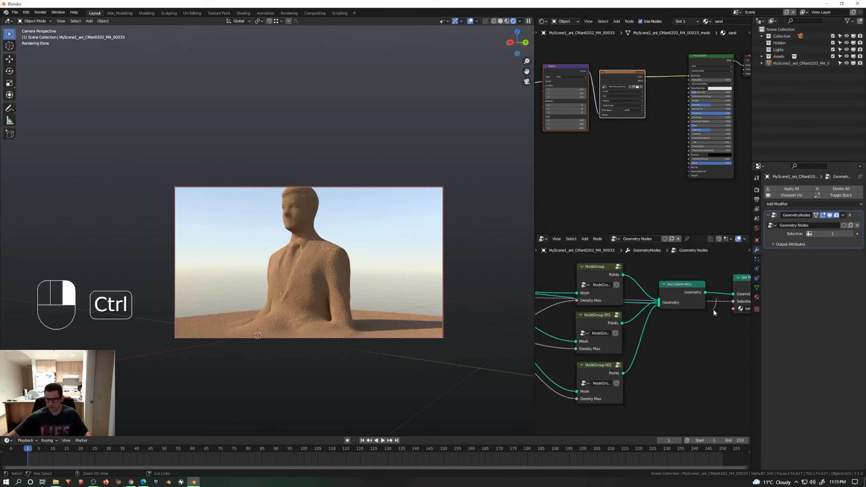
{"action": "right_click_drag", "start_coordinate": [686, 346], "coordinate": [719, 312], "text": "ctrl"}
{"action": "scroll", "coordinate": [702, 321], "scroll_direction": "down", "scroll_amount": 3}
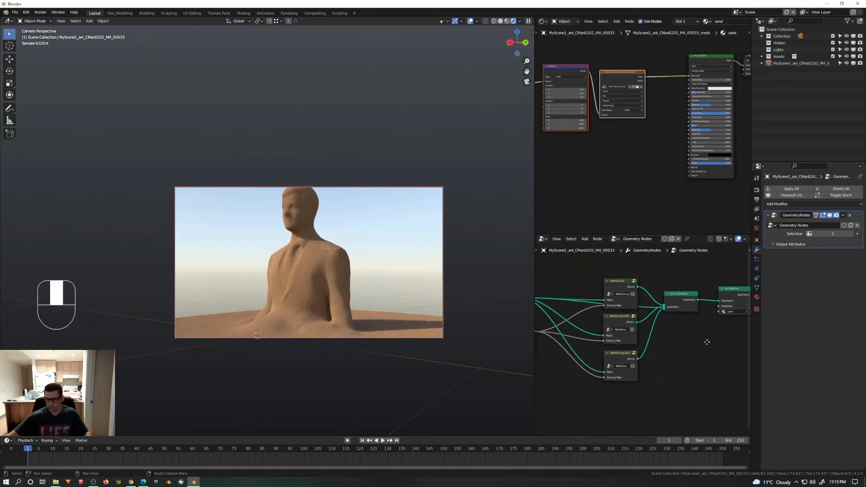
Step: Move the Group Input node farther from the node groups and place the Multiply node close beside them
{"action": "middle_click_drag", "start_coordinate": [642, 344], "coordinate": [698, 342]}
{"action": "left_click_drag", "start_coordinate": [575, 298], "coordinate": [525, 297]}
{"action": "left_click_drag", "start_coordinate": [606, 321], "coordinate": [663, 335]}
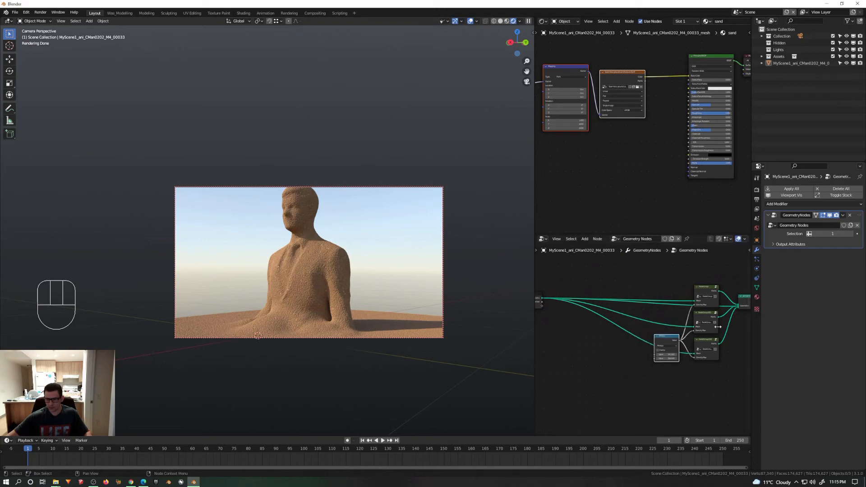
{"action": "middle_click_drag", "start_coordinate": [718, 328], "coordinate": [676, 314]}
{"action": "scroll", "coordinate": [676, 314], "scroll_direction": "up", "scroll_amount": 2}
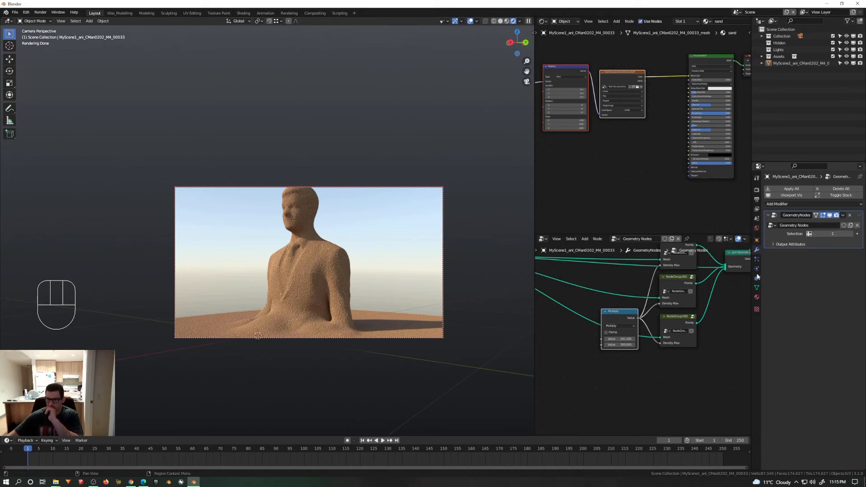
Step: Open the mesh's UV map name for editing in the object data properties and copy it
{"action": "left_click", "coordinate": [756, 287]}
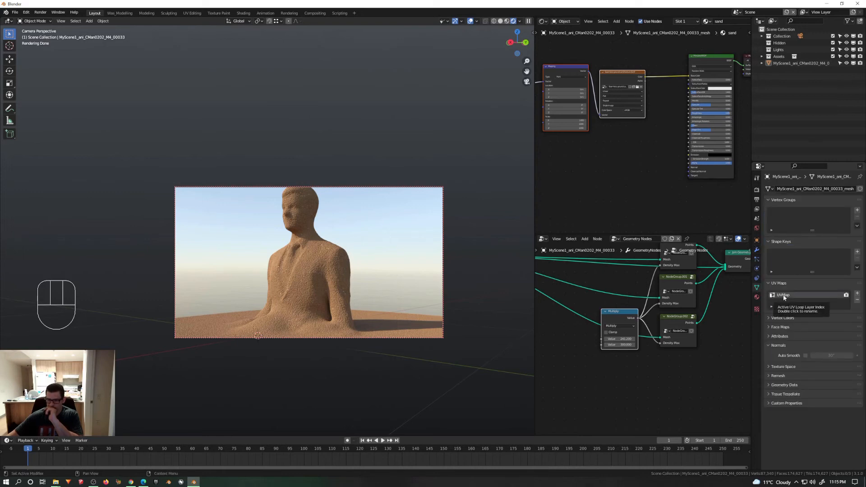
{"action": "left_click", "coordinate": [784, 297]}
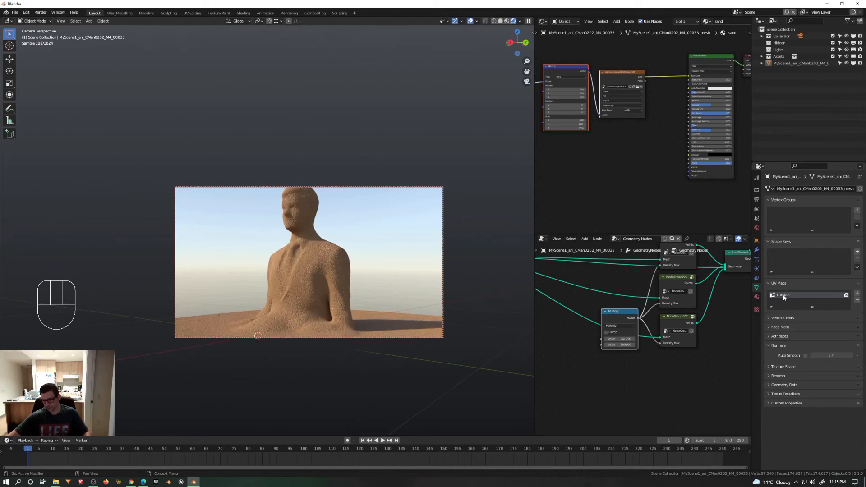
{"action": "left_click", "coordinate": [784, 297]}
{"action": "key", "text": "F2"}
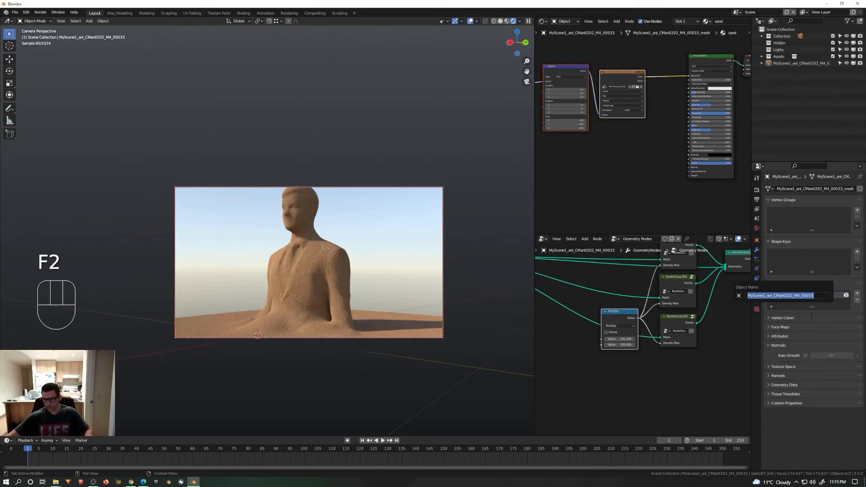
{"action": "left_click", "coordinate": [780, 297]}
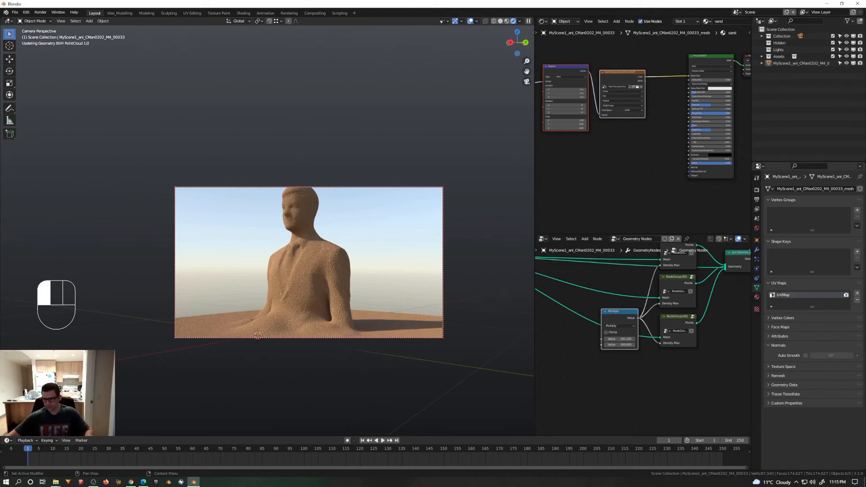
{"action": "double_click", "coordinate": [783, 295]}
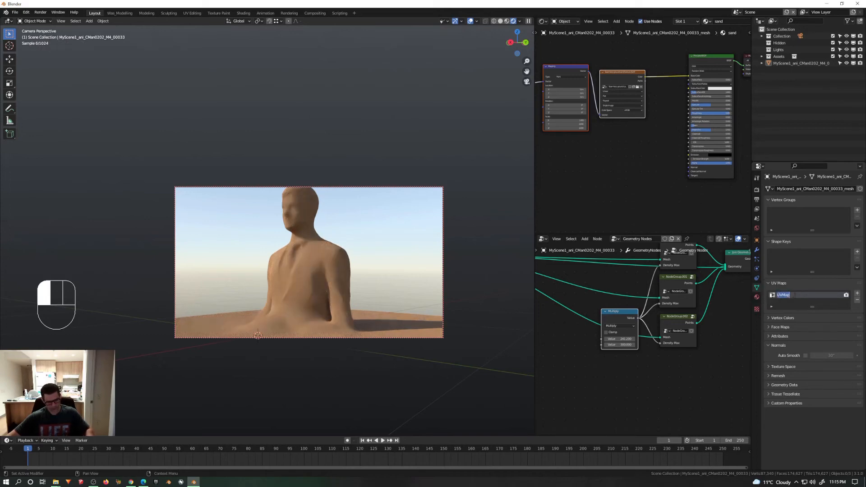
{"action": "key", "text": "ctrl+c"}
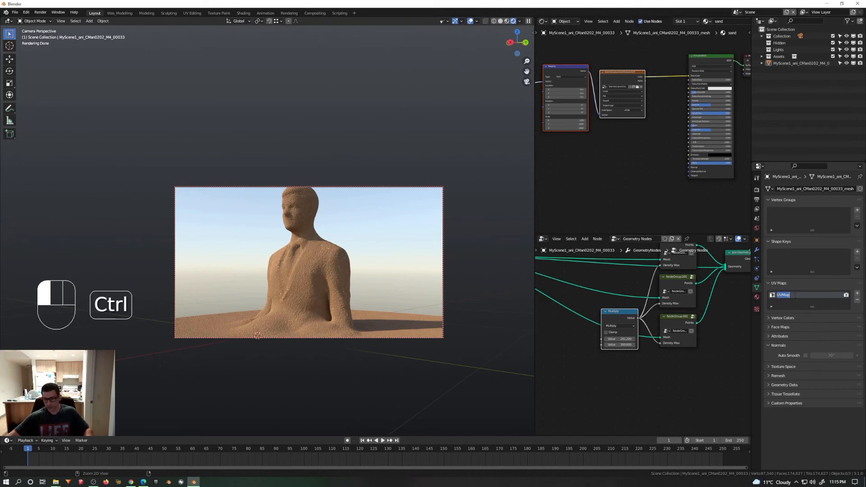
Step: Move the Texture Coordinate node away from the Mapping node to open space between them in the sand material
{"action": "left_click", "coordinate": [576, 174]}
{"action": "middle_click_drag", "start_coordinate": [611, 179], "coordinate": [674, 203]}
{"action": "scroll", "coordinate": [594, 128], "scroll_direction": "up", "scroll_amount": 5}
{"action": "scroll", "coordinate": [581, 129], "scroll_direction": "up", "scroll_amount": 2}
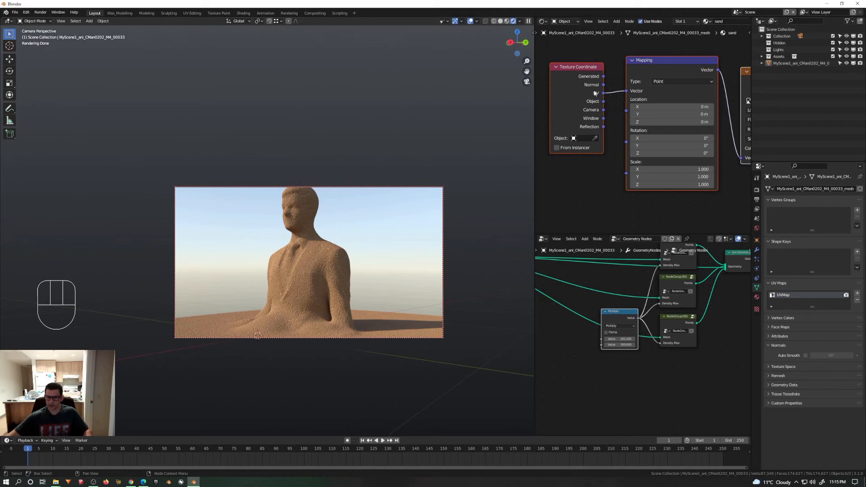
{"action": "middle_click_drag", "start_coordinate": [607, 160], "coordinate": [609, 168]}
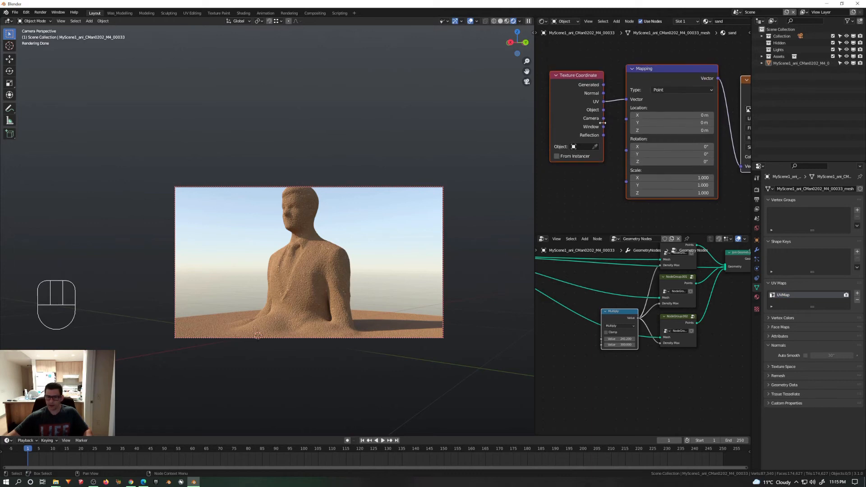
{"action": "scroll", "coordinate": [602, 119], "scroll_direction": "down", "scroll_amount": 2}
{"action": "left_click_drag", "start_coordinate": [575, 85], "coordinate": [526, 95]}
{"action": "middle_click_drag", "start_coordinate": [582, 95], "coordinate": [620, 102]}
Step: Add an Attribute node before the Mapping node and connect its Color output to Mapping's Vector input
{"action": "key", "text": "shift+a"}
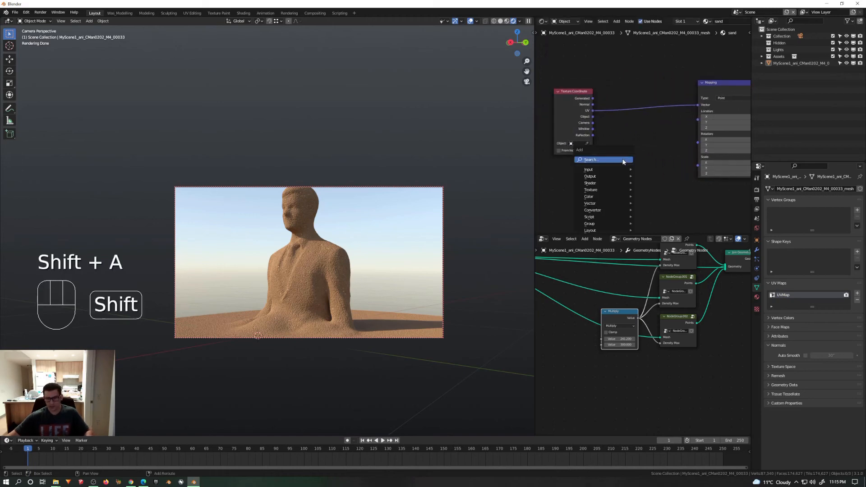
{"action": "mouse_move", "coordinate": [609, 191]}
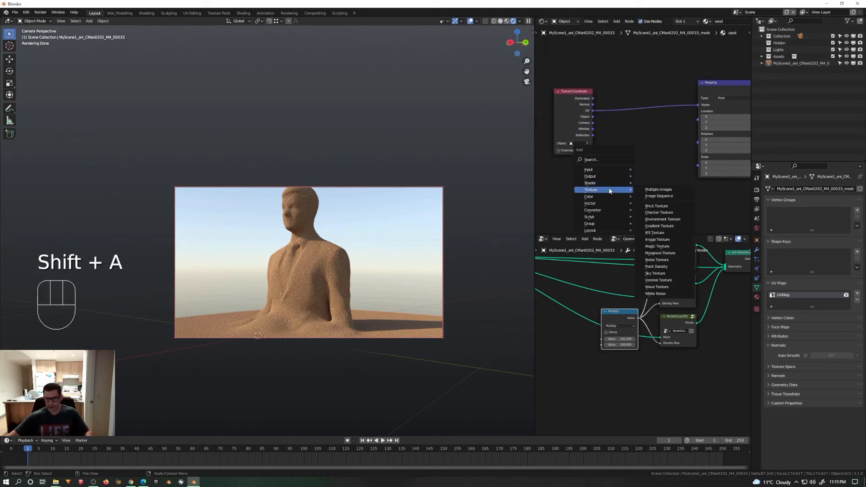
{"action": "left_click", "coordinate": [605, 160]}
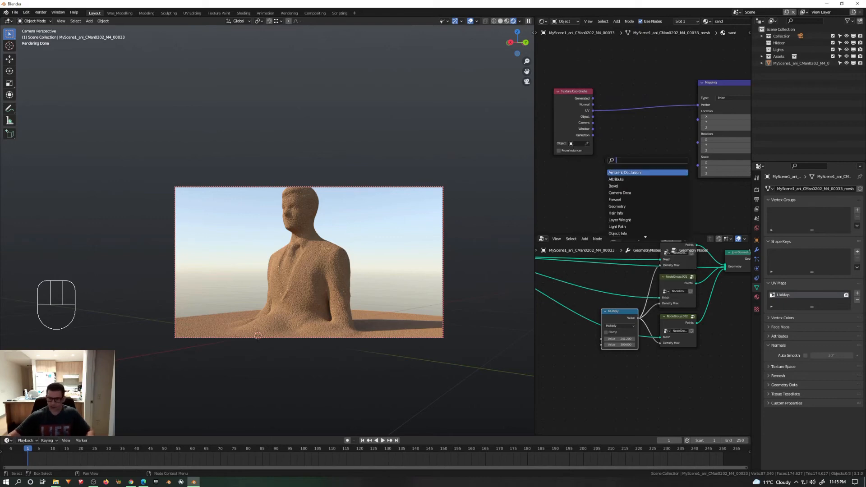
{"action": "key", "text": "Down"}
{"action": "left_click", "coordinate": [624, 179]}
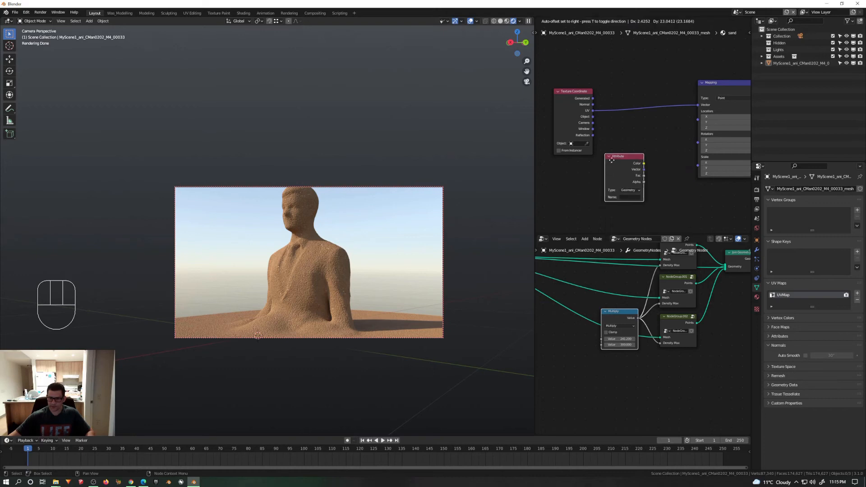
{"action": "left_click", "coordinate": [632, 140]}
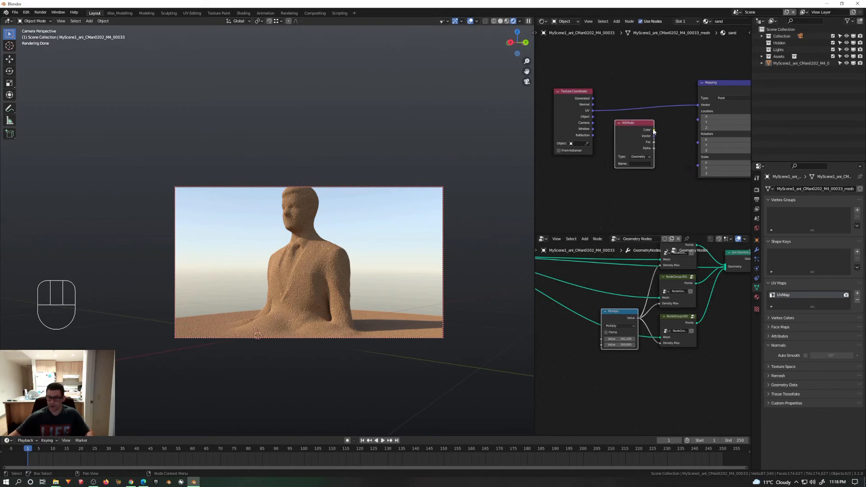
{"action": "left_click_drag", "start_coordinate": [654, 130], "coordinate": [700, 106]}
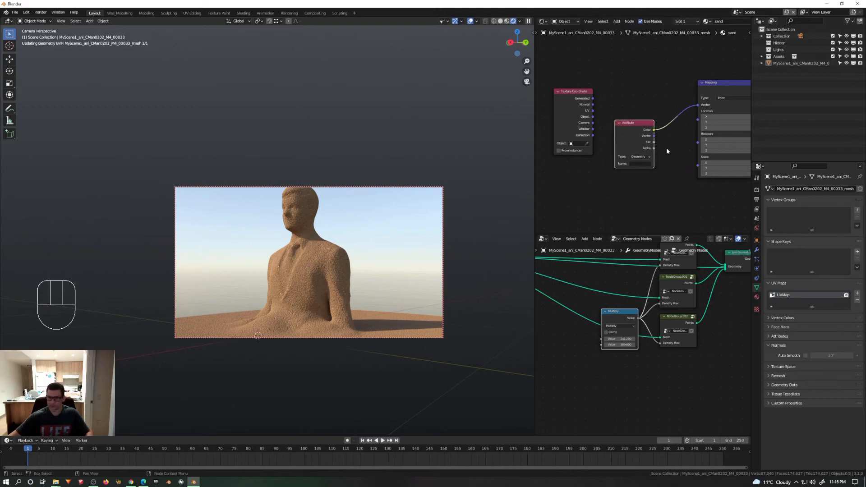
Step: Set the Attribute node's name to the copied UVMap
{"action": "left_click", "coordinate": [639, 164]}
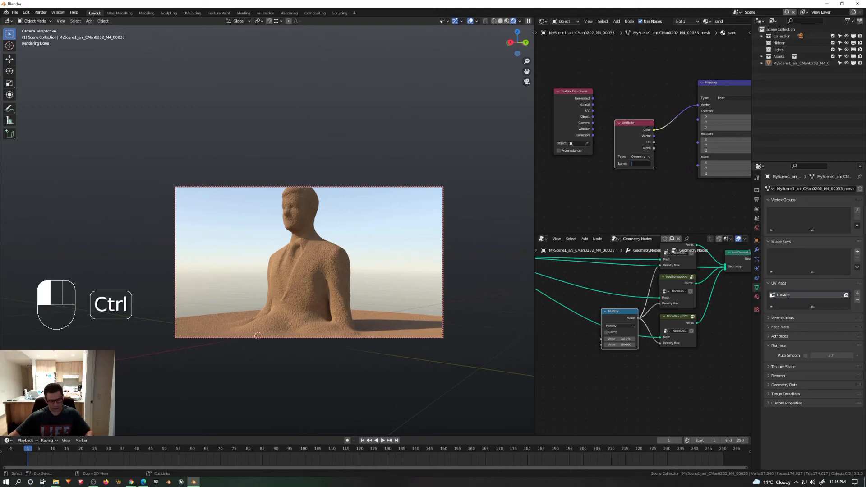
{"action": "key", "text": "ctrl+v"}
{"action": "left_click", "coordinate": [664, 165]}
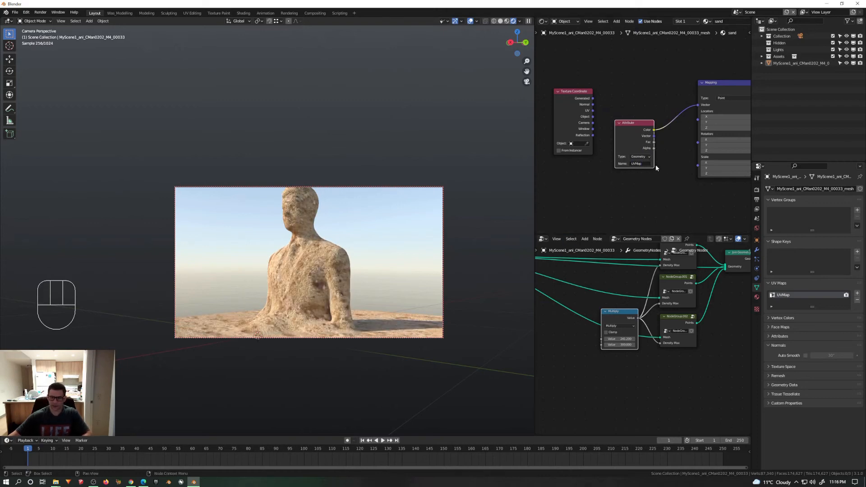
Step: Delete the unused Texture Coordinate node and place the Attribute node level with the Mapping node
{"action": "left_click", "coordinate": [567, 98]}
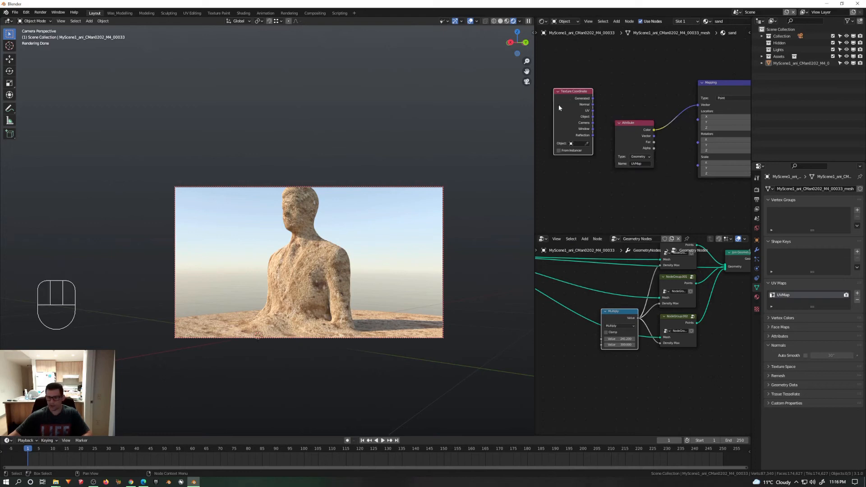
{"action": "key", "text": "Delete"}
{"action": "left_click_drag", "start_coordinate": [630, 135], "coordinate": [645, 114]}
{"action": "middle_click_drag", "start_coordinate": [673, 120], "coordinate": [637, 110]}
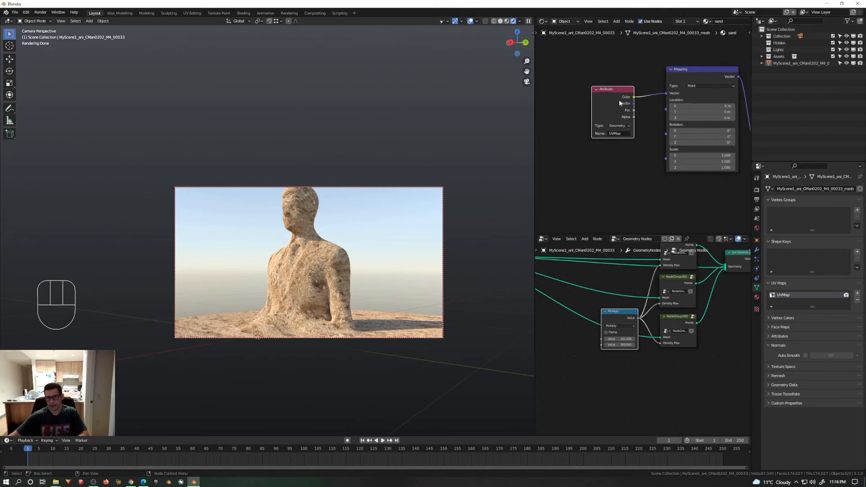
{"action": "scroll", "coordinate": [632, 117], "scroll_direction": "up", "scroll_amount": 3}
{"action": "middle_click_drag", "start_coordinate": [620, 155], "coordinate": [591, 135]}
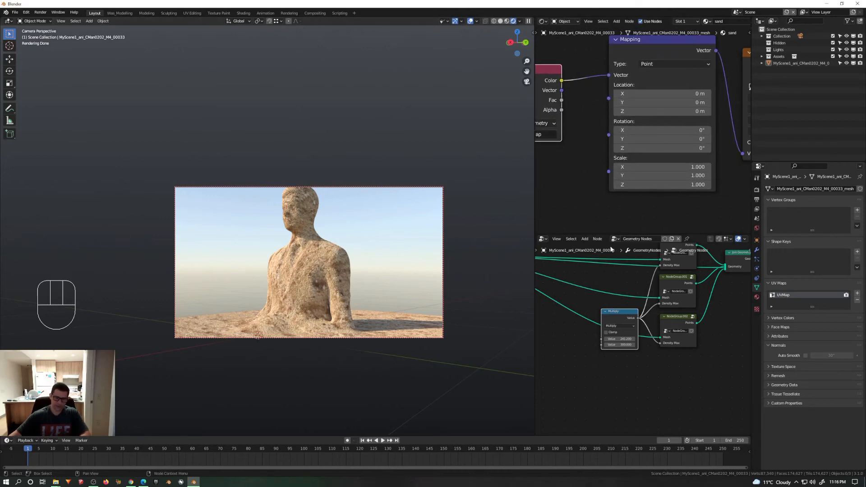
Step: Replace the geometry node editor with a UV Editor, show the mesh's UVs in Edit Mode, and hide the viewport overlays
{"action": "left_click", "coordinate": [543, 239]}
{"action": "left_click", "coordinate": [554, 273]}
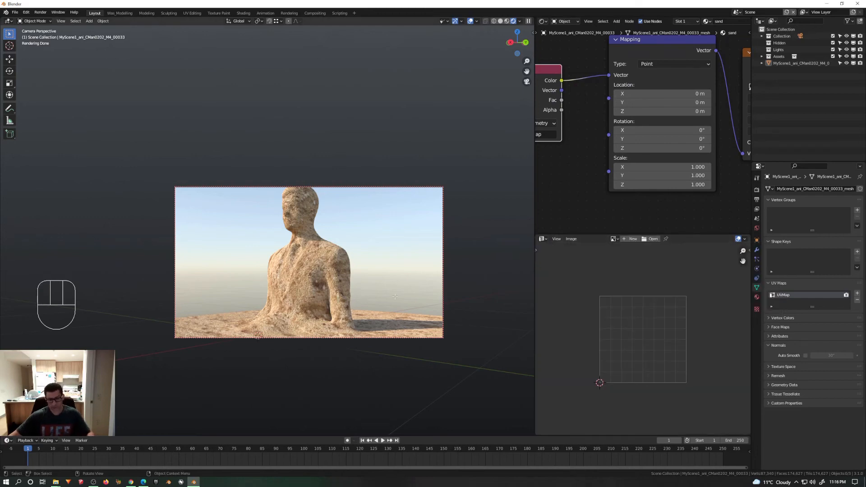
{"action": "key", "text": "Tab"}
{"action": "scroll", "coordinate": [669, 361], "scroll_direction": "down", "scroll_amount": 8}
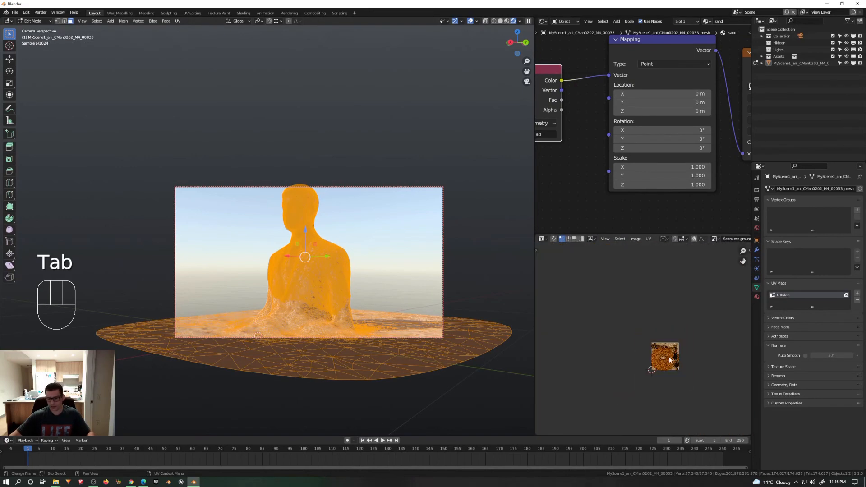
{"action": "left_click", "coordinate": [470, 21]}
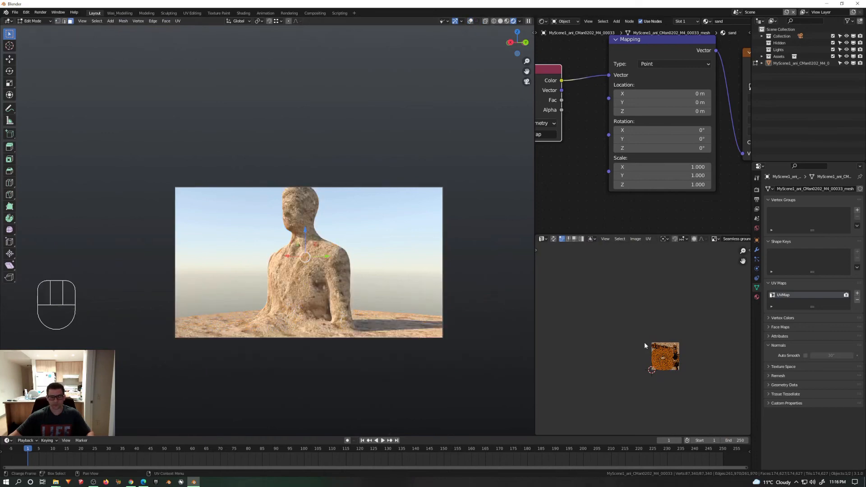
{"action": "scroll", "coordinate": [650, 335], "scroll_direction": "up", "scroll_amount": 6}
{"action": "scroll", "coordinate": [650, 335], "scroll_direction": "up", "scroll_amount": 4}
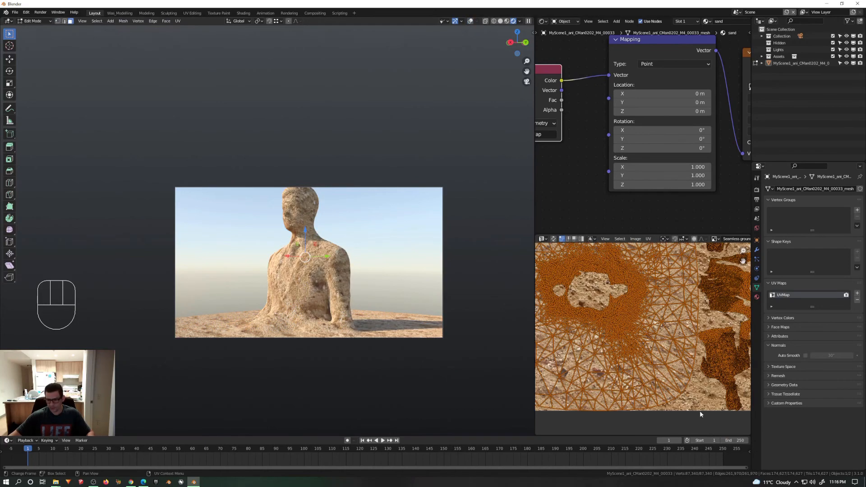
Step: Scale the whole UV layout down to about half, enlarge it about threefold, and return to Object Mode
{"action": "key", "text": "s"}
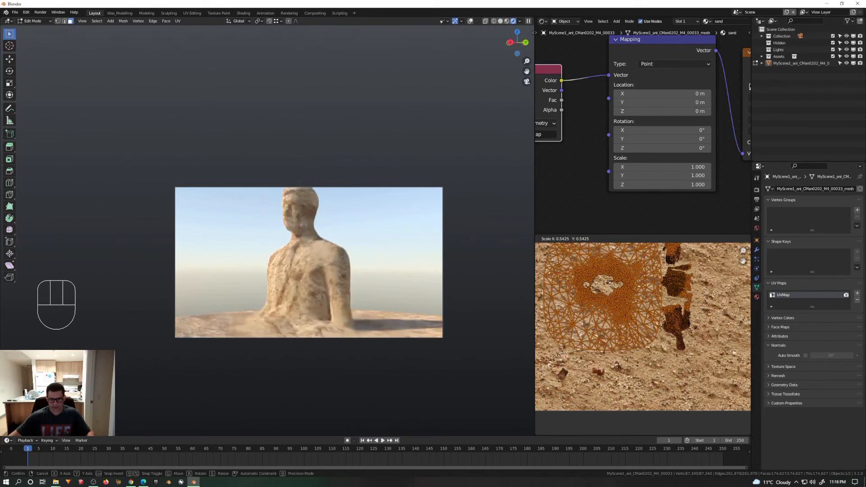
{"action": "left_click", "coordinate": [684, 321]}
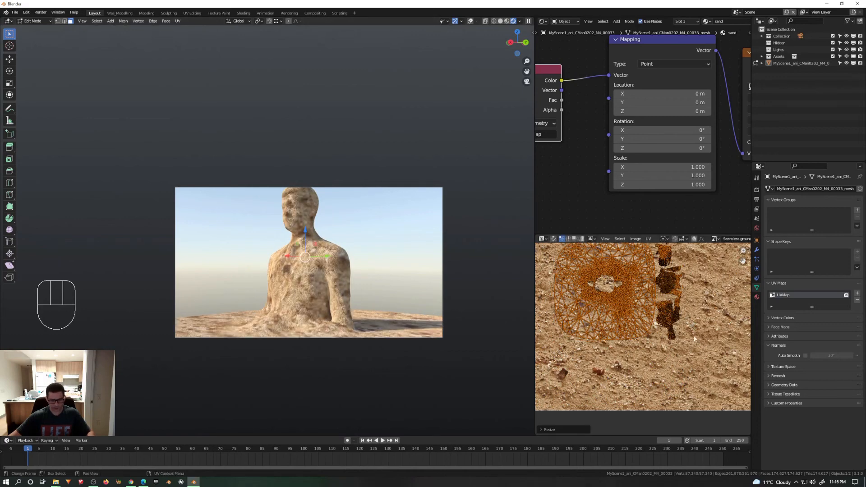
{"action": "key", "text": "s"}
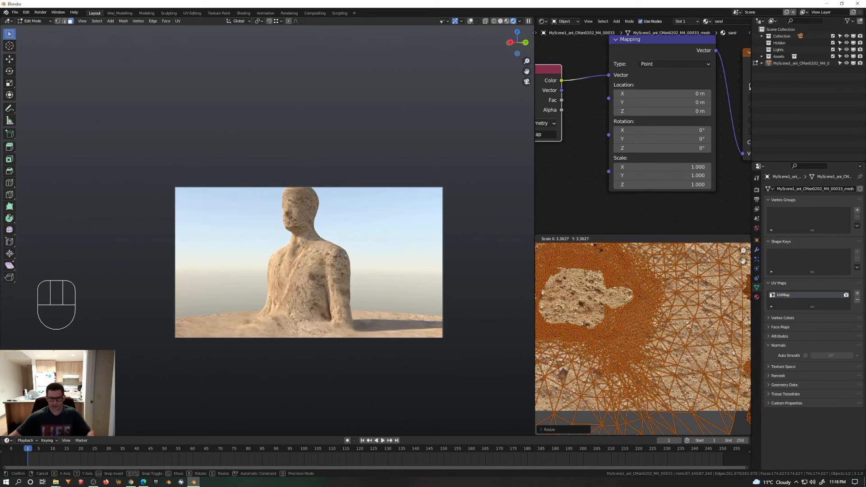
{"action": "left_click", "coordinate": [584, 429]}
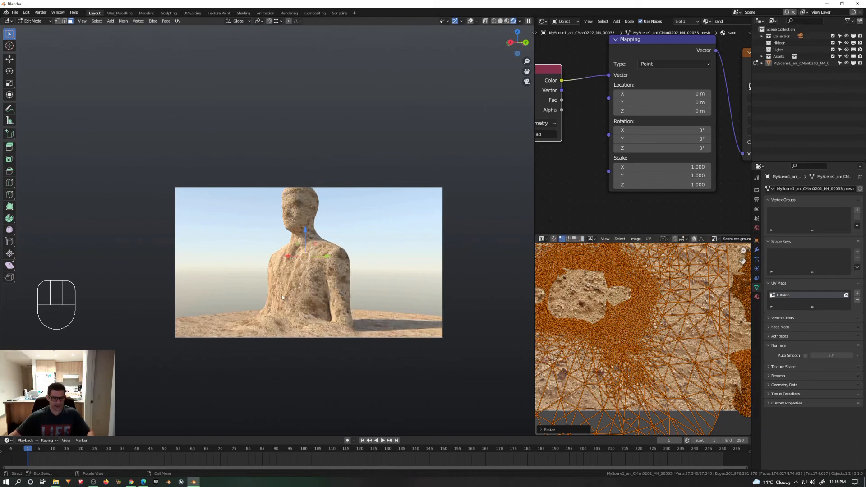
{"action": "key", "text": "Tab"}
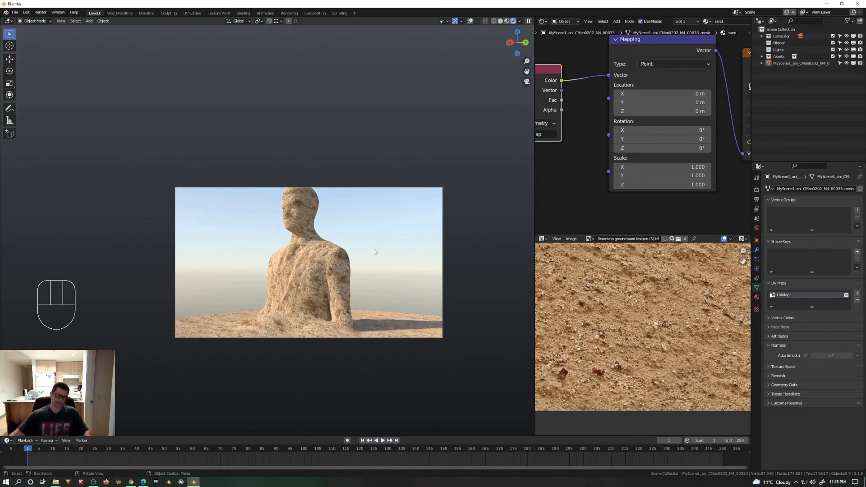
Step: Switch the 3D viewport to Solid shading and widen it over the node and UV editors
{"action": "key", "text": "z"}
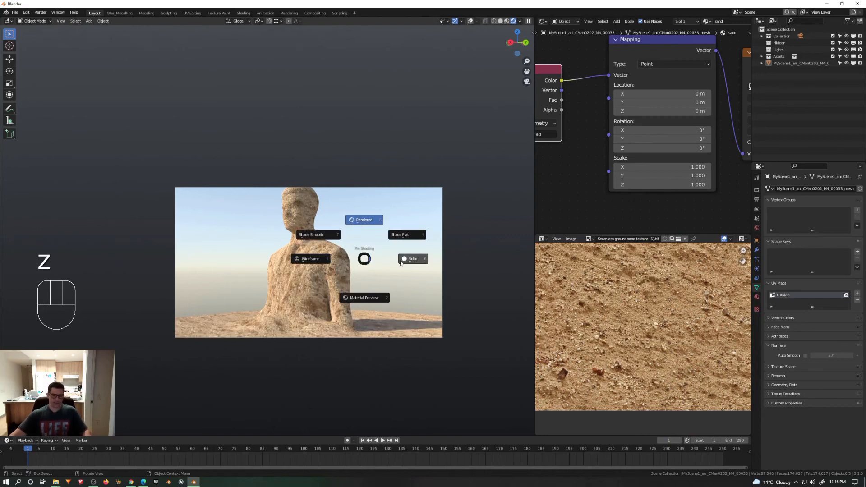
{"action": "left_click", "coordinate": [412, 258]}
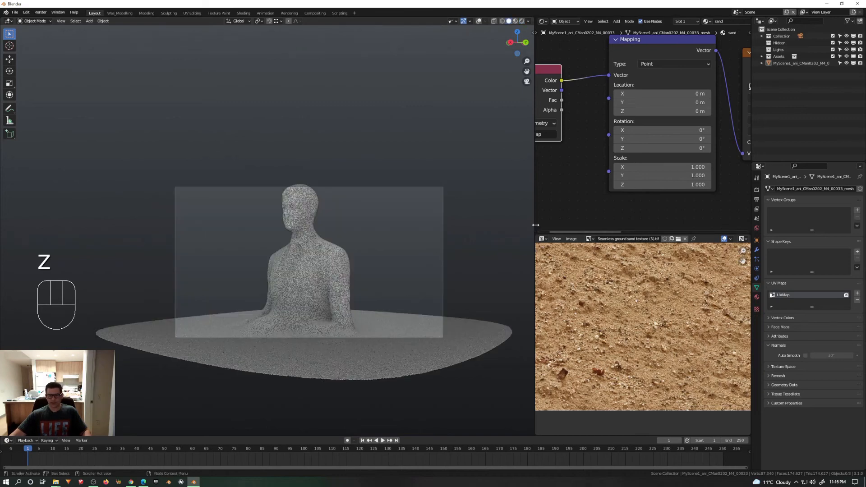
{"action": "left_click_drag", "start_coordinate": [537, 228], "coordinate": [740, 284]}
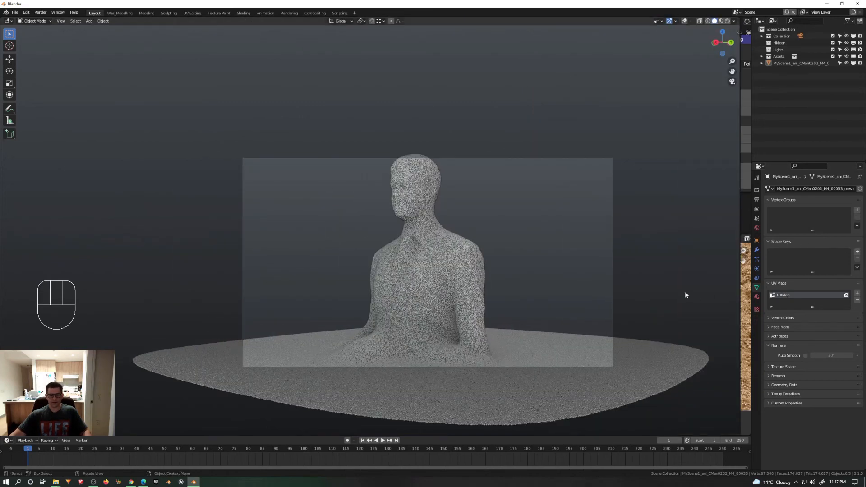
{"action": "mouse_move", "coordinate": [491, 331]}
{"action": "middle_mouse_down"}
{"action": "mouse_move", "coordinate": [512, 318]}
{"action": "mouse_move", "coordinate": [462, 323]}
{"action": "mouse_move", "coordinate": [486, 320]}
{"action": "middle_mouse_up"}
Step: Render the current frame and examine the sand grains on the figure's torso up close
{"action": "key", "text": "F12"}
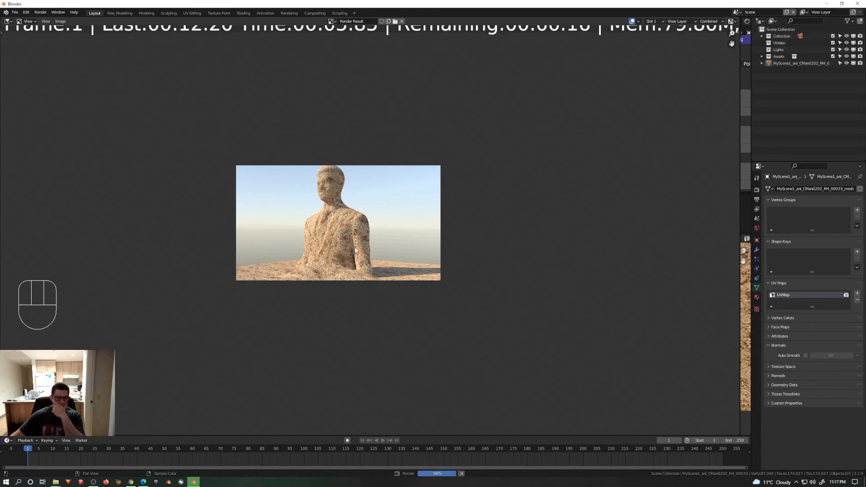
{"action": "scroll", "coordinate": [355, 249], "scroll_direction": "up", "scroll_amount": 4}
{"action": "middle_click_drag", "start_coordinate": [356, 184], "coordinate": [441, 246]}
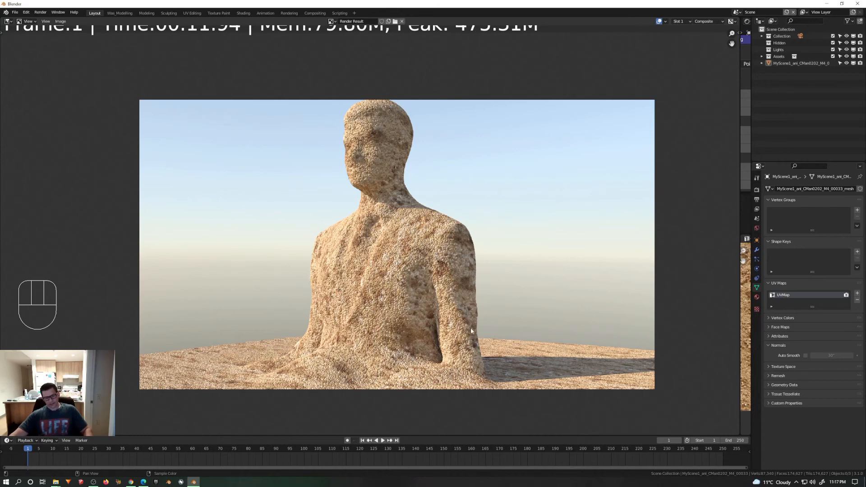
{"action": "scroll", "coordinate": [471, 324], "scroll_direction": "up", "scroll_amount": 1}
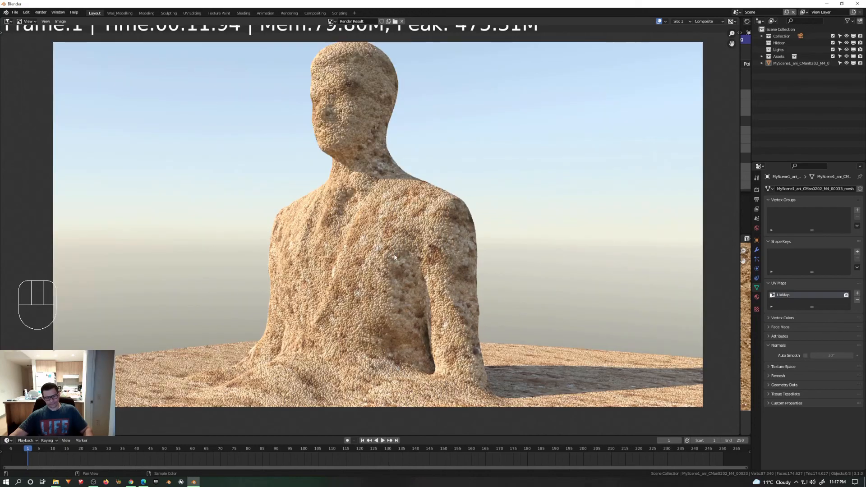
{"action": "scroll", "coordinate": [374, 241], "scroll_direction": "up", "scroll_amount": 3}
{"action": "scroll", "coordinate": [374, 242], "scroll_direction": "down", "scroll_amount": 1}
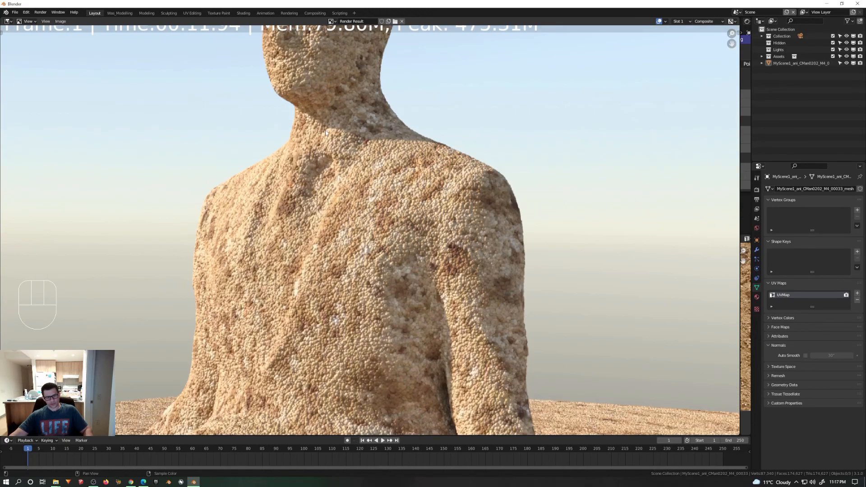
Step: Examine the sand texture across the whole rendered figure, and close the render result
{"action": "scroll", "coordinate": [325, 133], "scroll_direction": "down", "scroll_amount": 1}
{"action": "scroll", "coordinate": [365, 156], "scroll_direction": "down", "scroll_amount": 2}
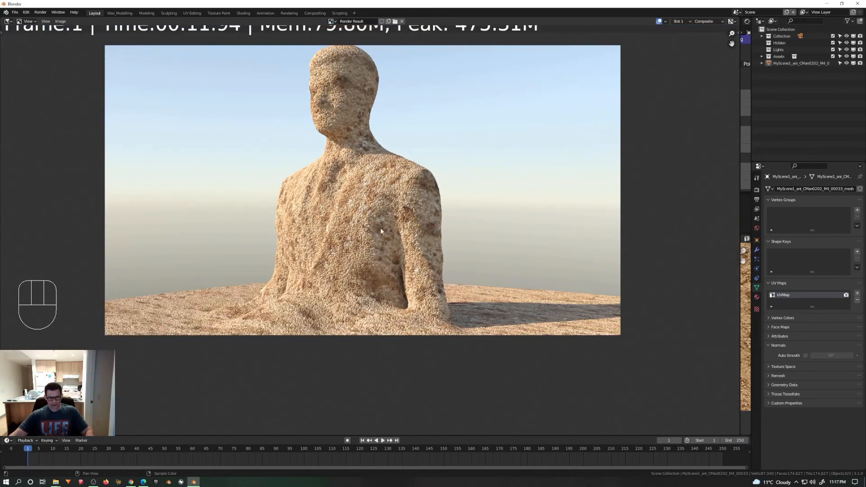
{"action": "scroll", "coordinate": [380, 229], "scroll_direction": "up", "scroll_amount": 2}
{"action": "key", "text": "Escape"}
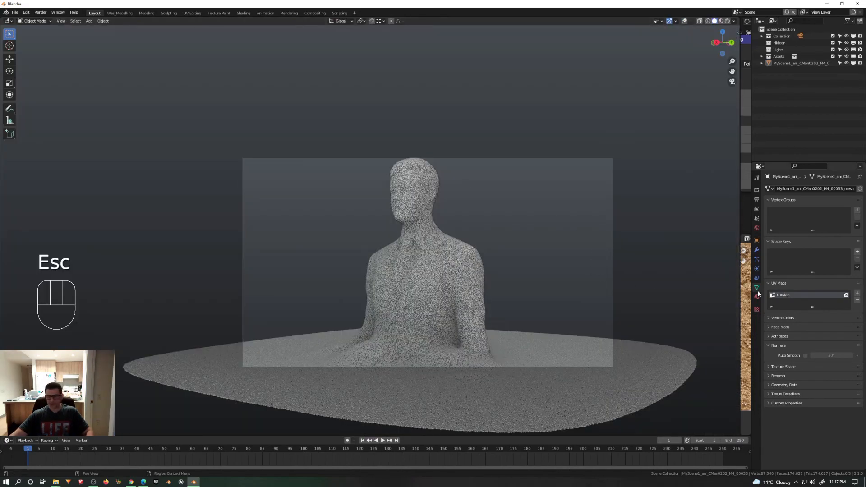
Step: Reveal the node and UV editors beside the 3D viewport, and enlarge the mesh's whole UV layout to about double size in Edit Mode
{"action": "left_click_drag", "start_coordinate": [741, 270], "coordinate": [458, 254]}
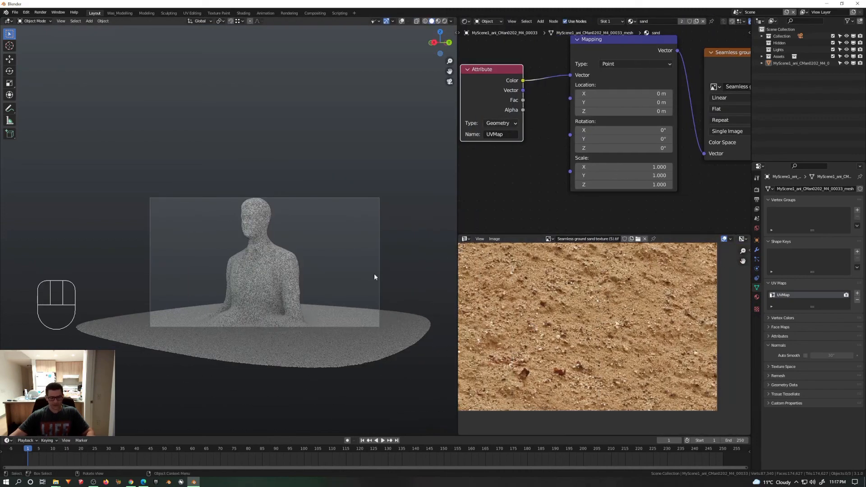
{"action": "key", "text": "Tab"}
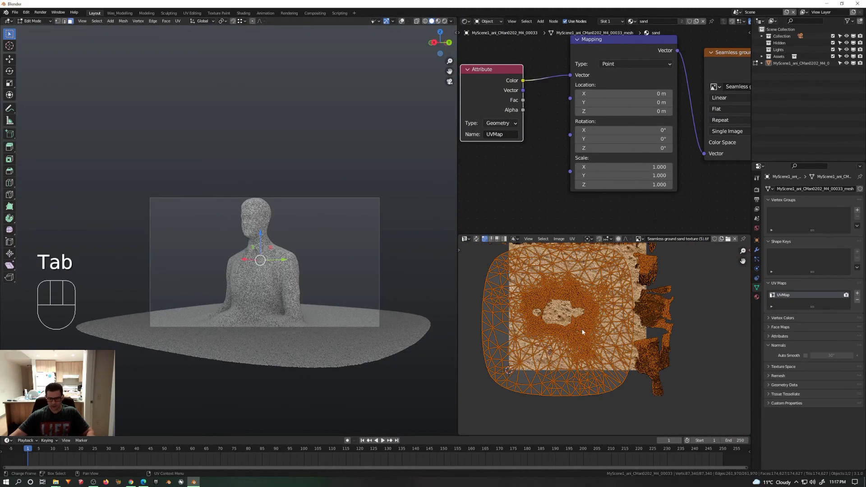
{"action": "key", "text": "s"}
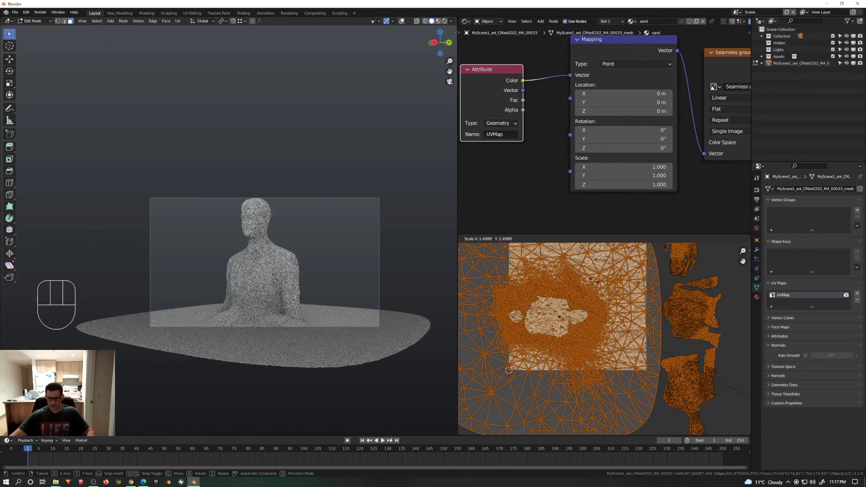
{"action": "left_click", "coordinate": [607, 287]}
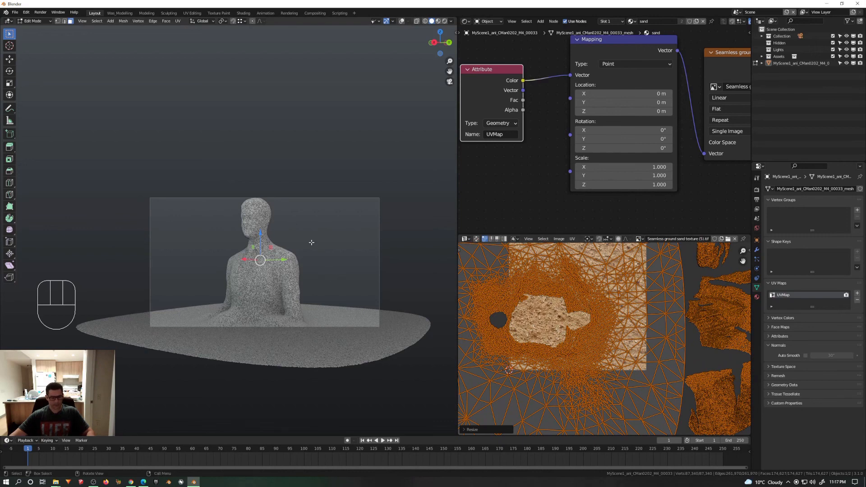
Step: Adjust the camera view slightly around the figure, keeping the head and torso framed above the flat surface
{"action": "key", "text": "grave"}
{"action": "mouse_move", "coordinate": [268, 236]}
{"action": "middle_mouse_down"}
{"action": "mouse_move", "coordinate": [258, 243]}
{"action": "mouse_move", "coordinate": [255, 235]}
{"action": "mouse_move", "coordinate": [269, 247]}
{"action": "middle_mouse_up"}
{"action": "key", "text": "KP_0"}
{"action": "key", "text": "KP_2"}
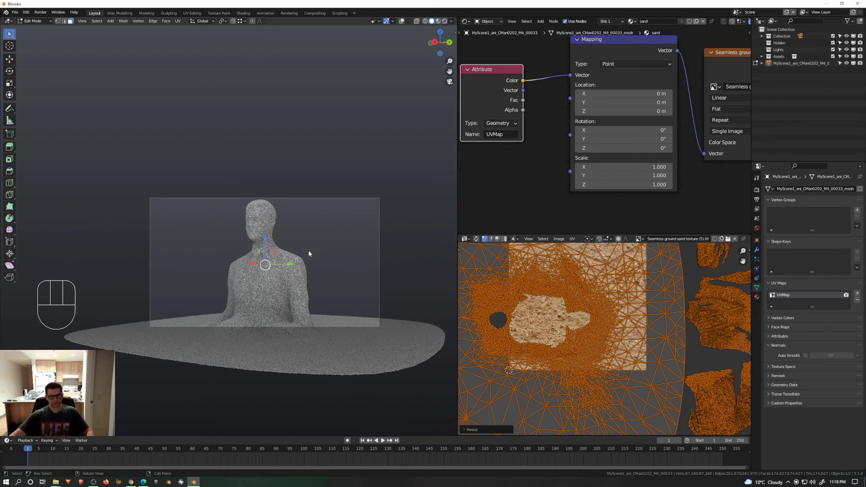
Step: Return to Object Mode, render the current frame, and widen the render view to inspect the rescaled sand texture on the full figure
{"action": "key", "text": "Tab"}
{"action": "key", "text": "F12"}
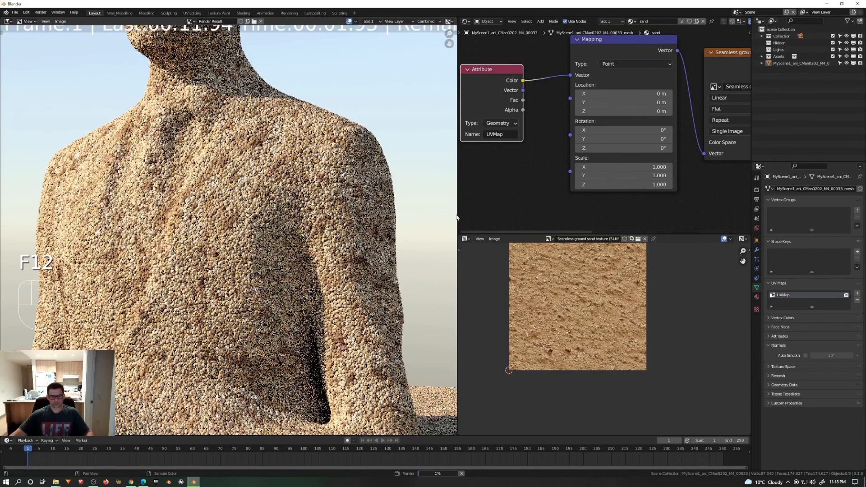
{"action": "scroll", "coordinate": [363, 220], "scroll_direction": "down", "scroll_amount": 4}
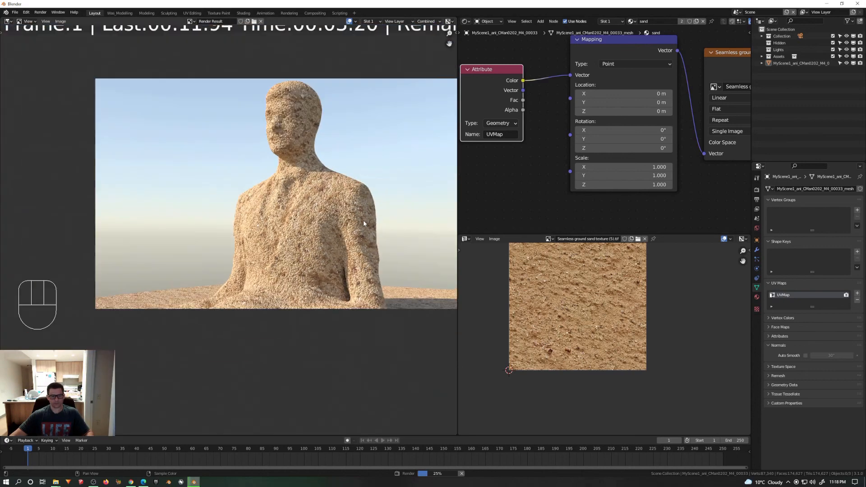
{"action": "scroll", "coordinate": [404, 219], "scroll_direction": "down", "scroll_amount": 1}
{"action": "middle_click_drag", "start_coordinate": [402, 222], "coordinate": [377, 235], "text": "shift"}
{"action": "left_click_drag", "start_coordinate": [458, 217], "coordinate": [809, 255]}
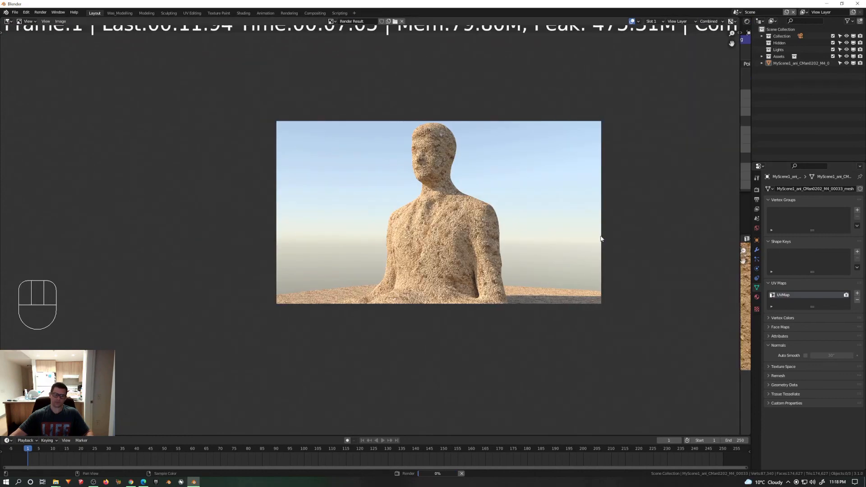
{"action": "scroll", "coordinate": [605, 239], "scroll_direction": "up", "scroll_amount": 2}
{"action": "middle_click_drag", "start_coordinate": [549, 245], "coordinate": [587, 258], "text": "shift"}
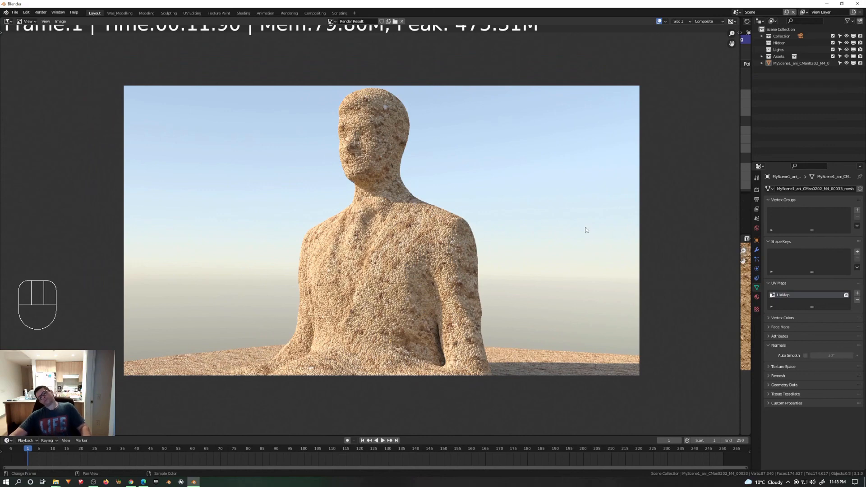